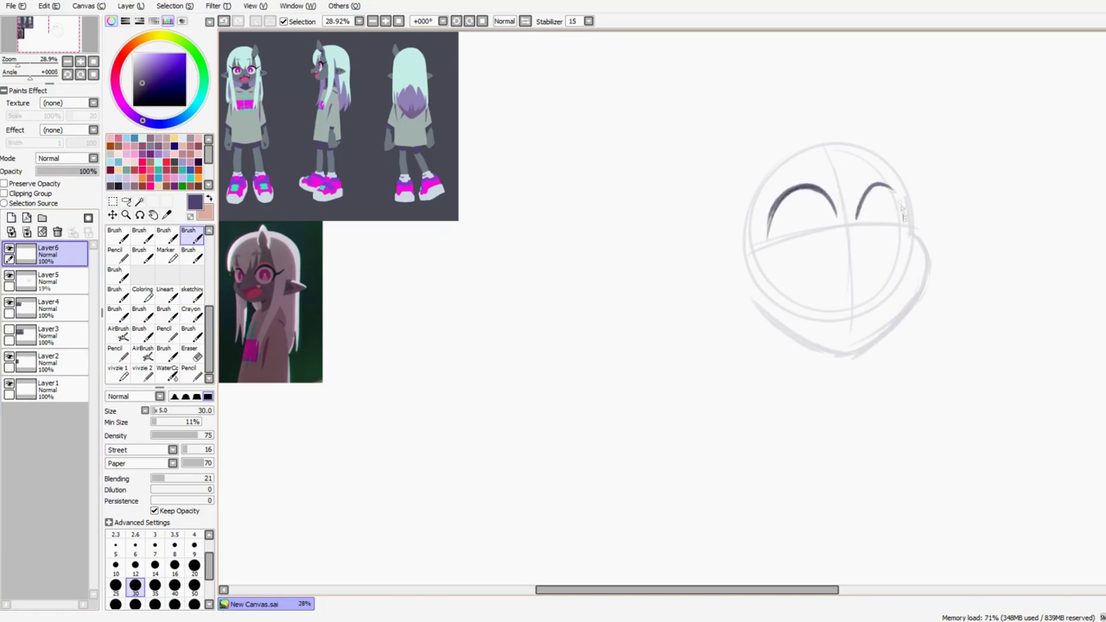
# - Thicken the upper lash arcs of both eyes and add pointed lash wings at the outer corners
pyautogui.moveTo(836, 226); pyautogui.dragTo(768, 235)
pyautogui.moveTo(838, 227); pyautogui.dragTo(764, 253)
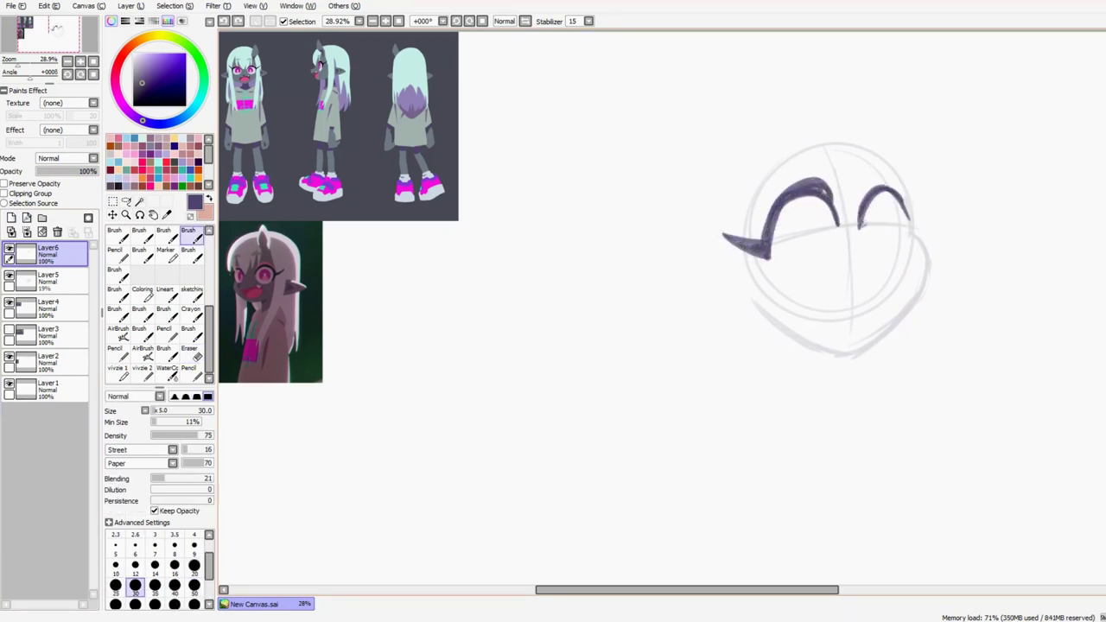
pyautogui.moveTo(816, 183); pyautogui.dragTo(836, 223)
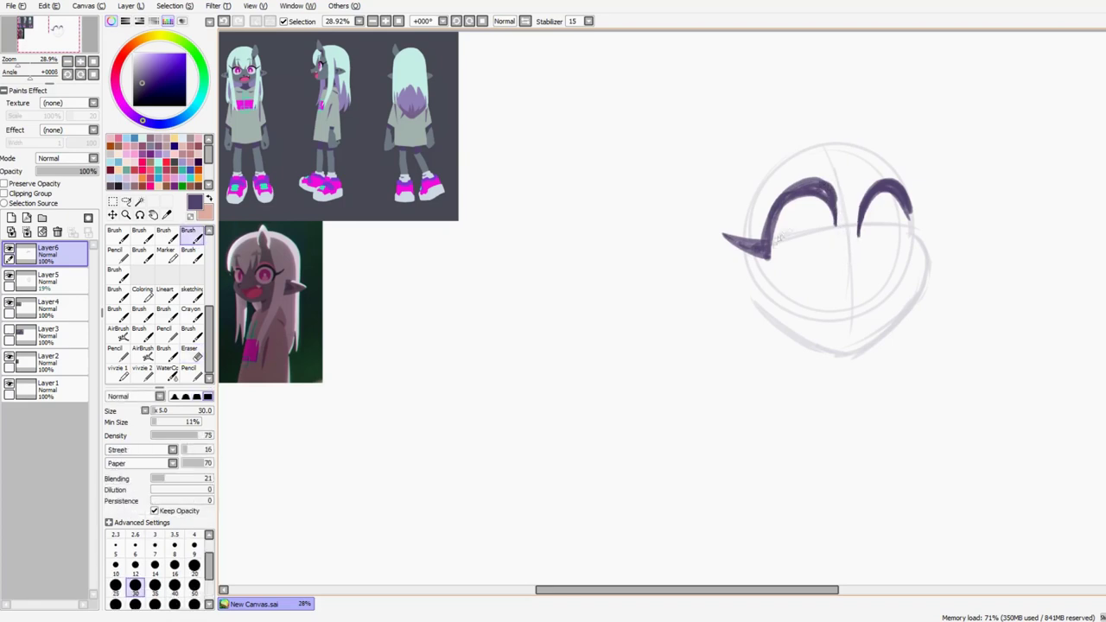
pyautogui.moveTo(911, 227); pyautogui.dragTo(951, 197)
pyautogui.press('e')
pyautogui.press('e')
pyautogui.press('e')
pyautogui.press('e')
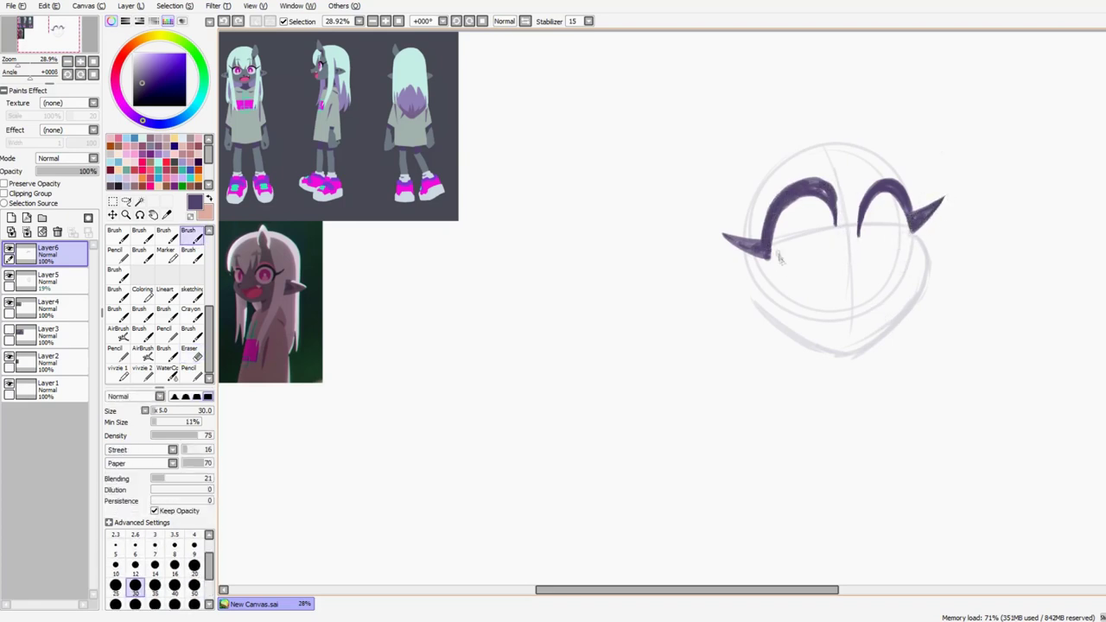
# - Adjust the left eye's lash wing and draw short curved lower lids under both eyes
pyautogui.hotkey('ctrl', 't')
pyautogui.press('Return')
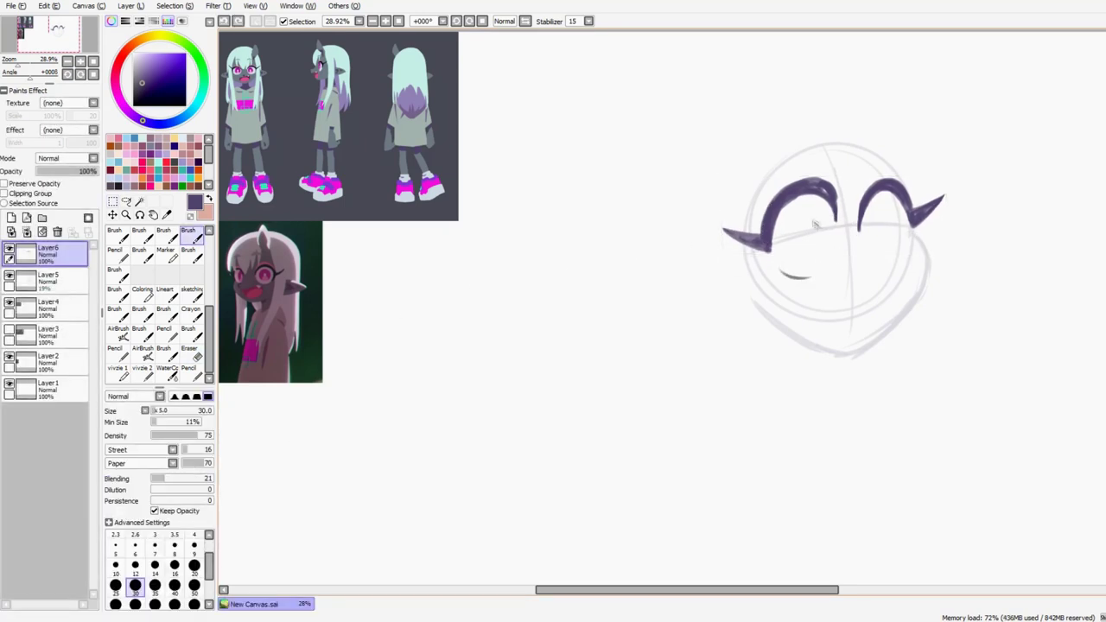
pyautogui.hotkey('ctrl', 'z')
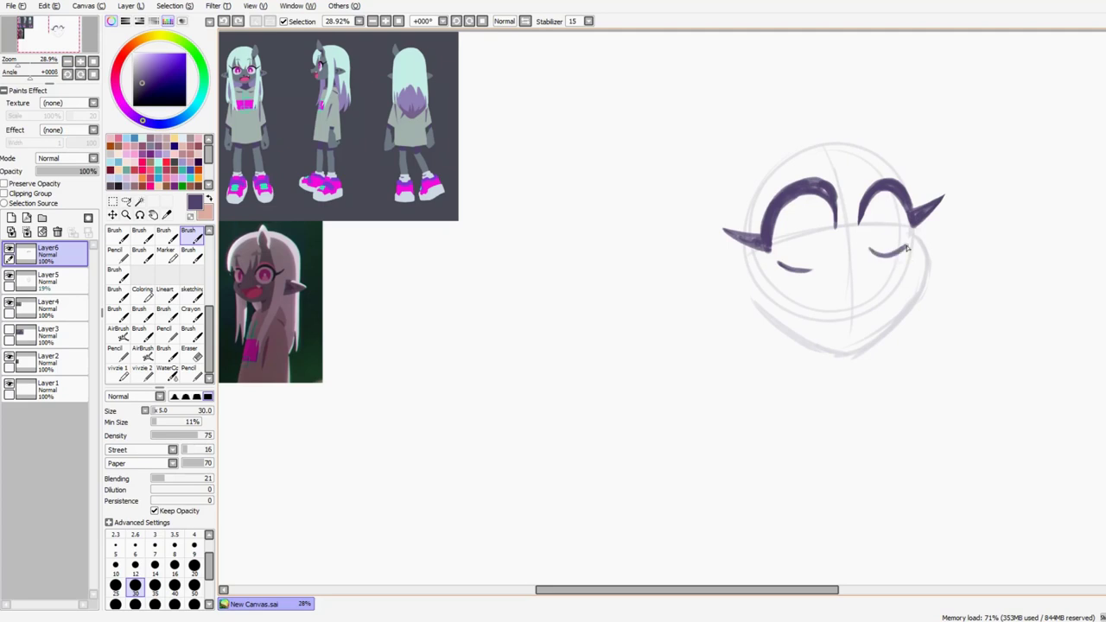
# - Draw oval irises inside both eyes and arched eyebrows above them
pyautogui.moveTo(831, 197); pyautogui.dragTo(819, 240)
pyautogui.hotkey('ctrl', 'z')
pyautogui.hotkey('ctrl', 'z')
pyautogui.moveTo(875, 197)
pyautogui.mouseDown()
pyautogui.moveTo(869, 239)
pyautogui.moveTo(883, 228)
pyautogui.mouseUp()
pyautogui.hotkey('ctrl', 'z')
pyautogui.moveTo(789, 162)
pyautogui.mouseDown()
pyautogui.moveTo(834, 140)
pyautogui.moveTo(892, 155)
pyautogui.mouseUp()
# - Clean up the lower lids and redraw the right eye's lash wing at a flatter angle
pyautogui.press('e')
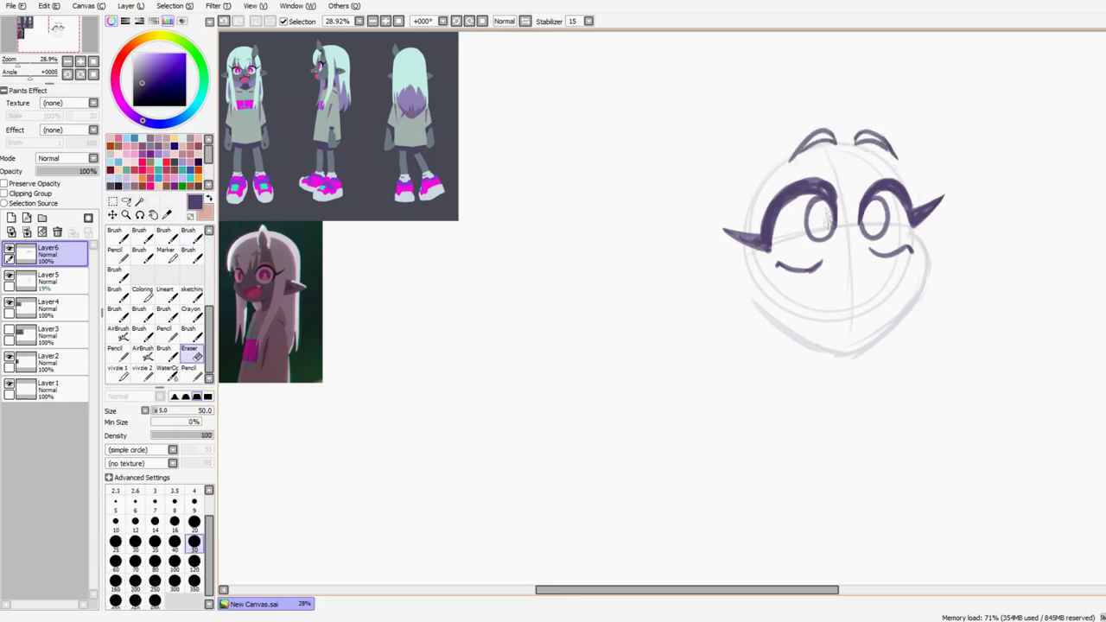
pyautogui.press('b')
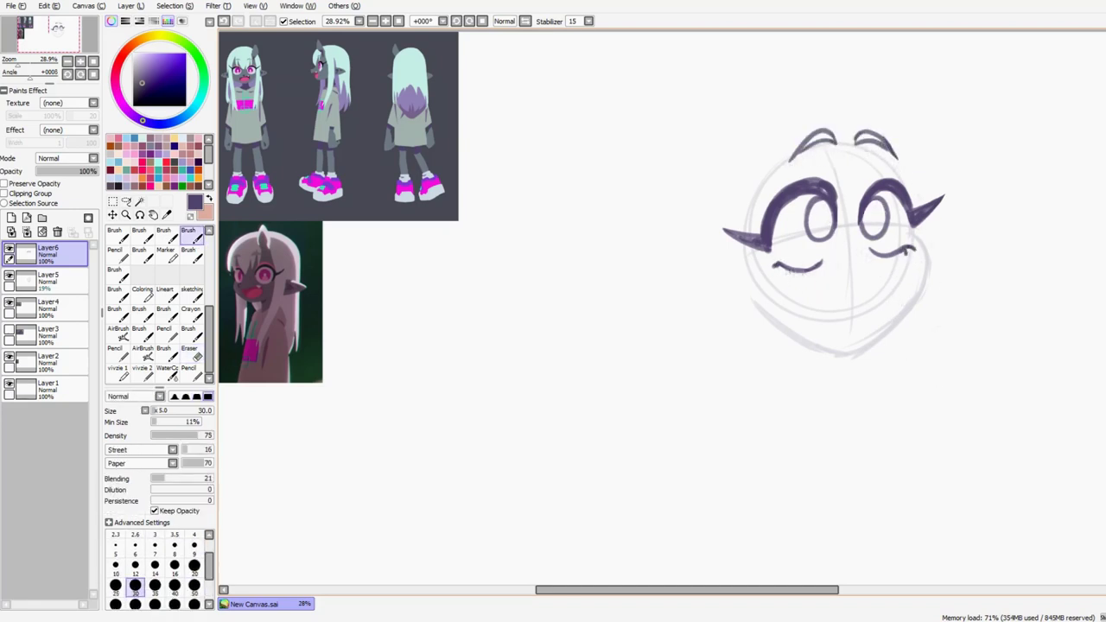
pyautogui.press('e')
pyautogui.press('b')
pyautogui.moveTo(920, 208); pyautogui.dragTo(945, 200)
pyautogui.hotkey('ctrl', 't')
pyautogui.press('Return')
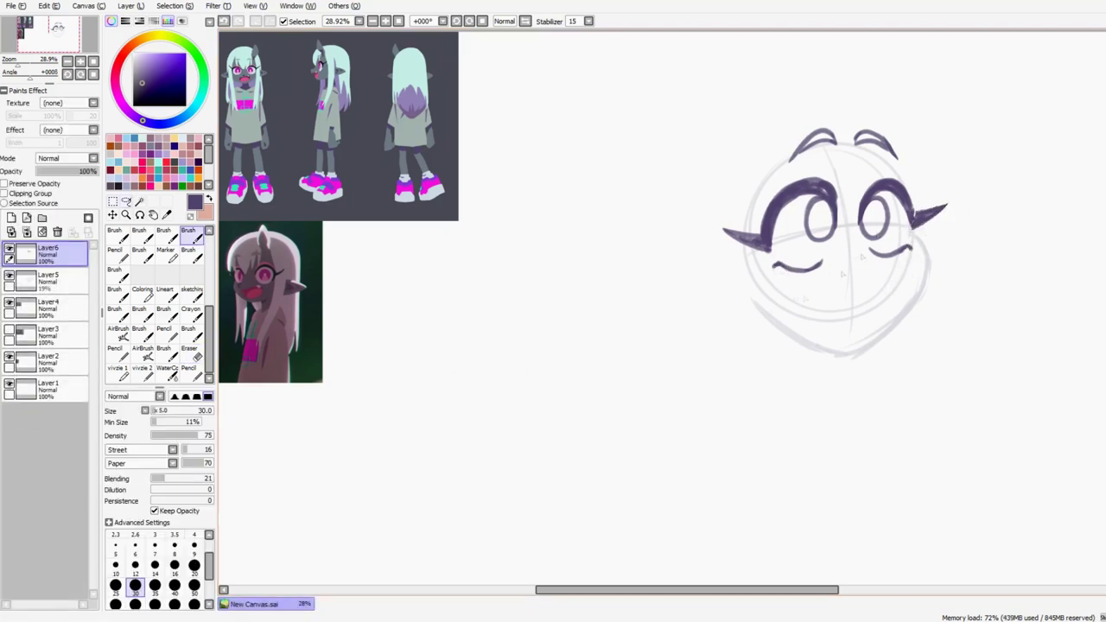
pyautogui.press('e')
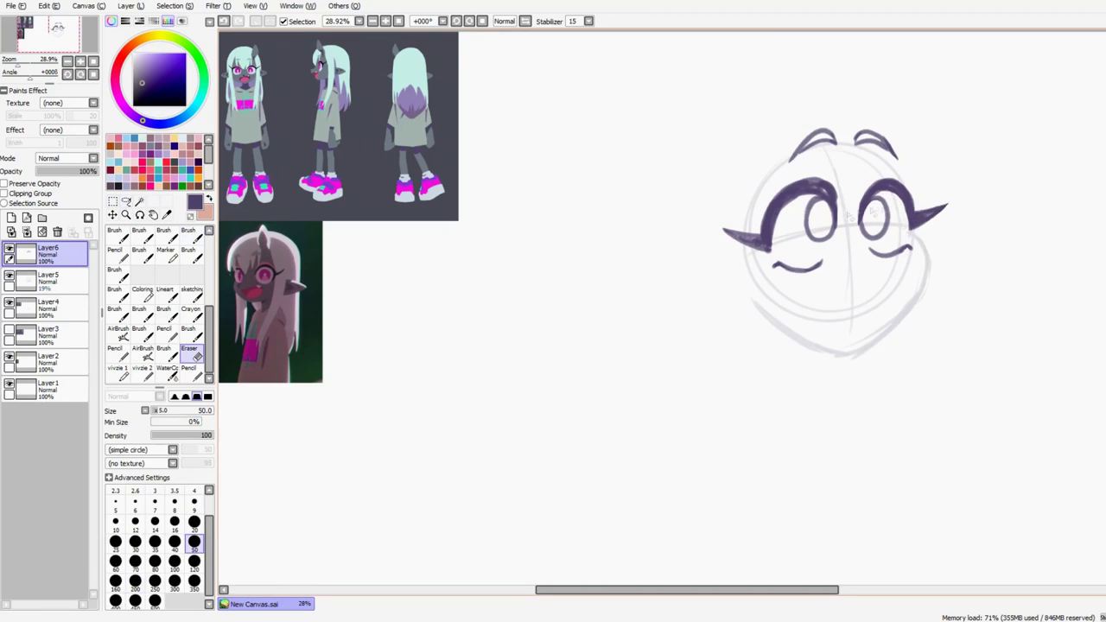
pyautogui.press('b')
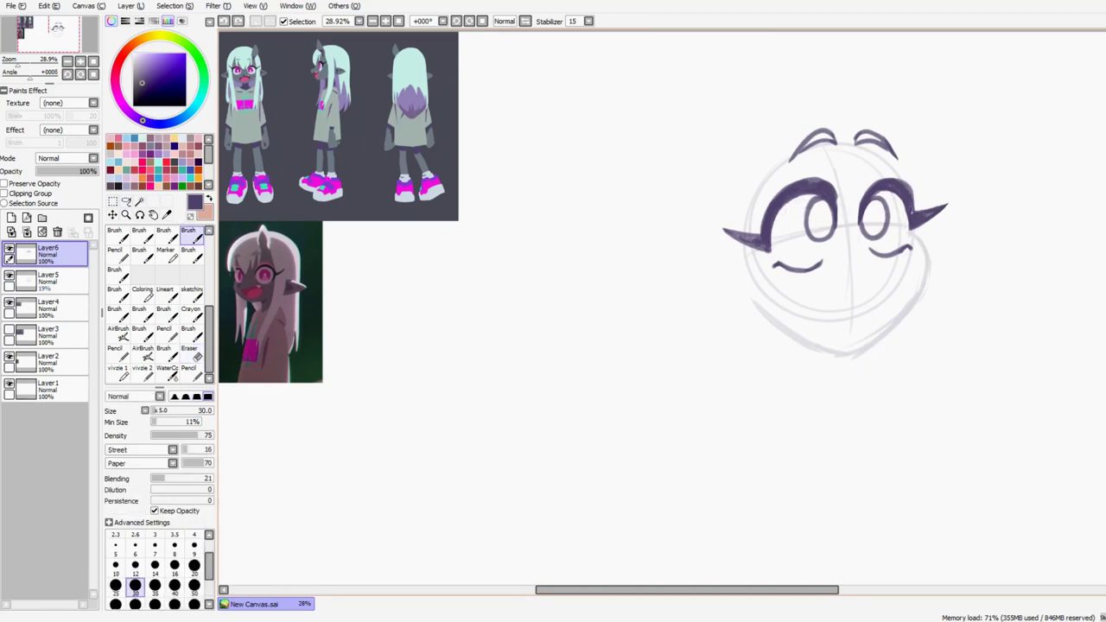
# - On a new layer, sketch the small nose and a wide open smiling mouth with fangs and tongue
pyautogui.hotkey('ctrl', 'shift', 'n')
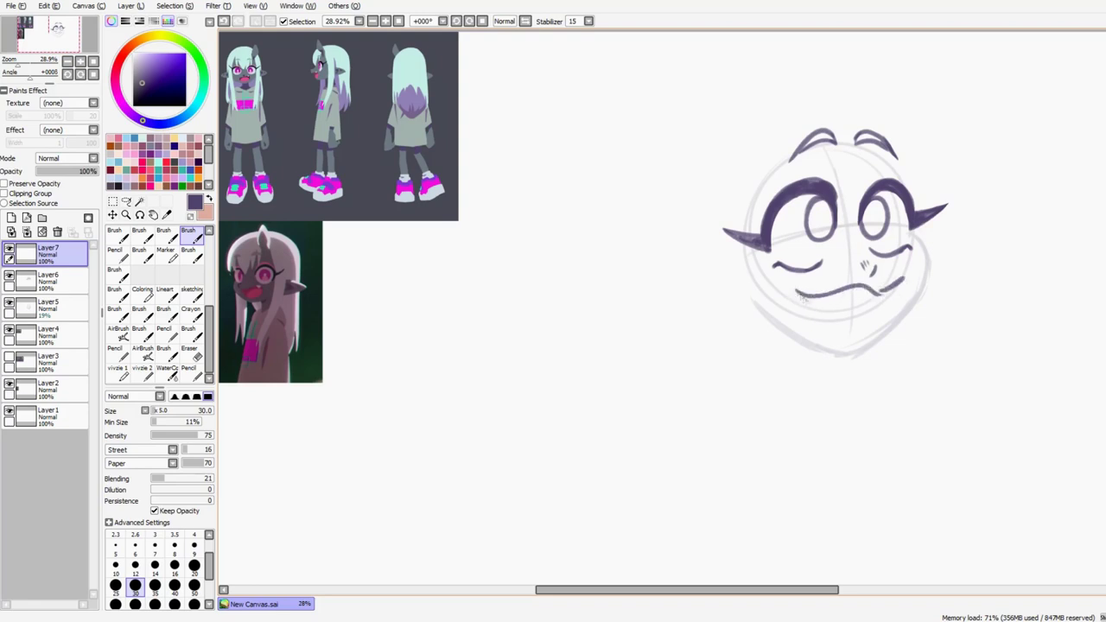
pyautogui.press('e')
pyautogui.moveTo(854, 313)
pyautogui.mouseDown()
pyautogui.moveTo(799, 298)
pyautogui.moveTo(879, 290)
pyautogui.mouseUp()
pyautogui.press('b')
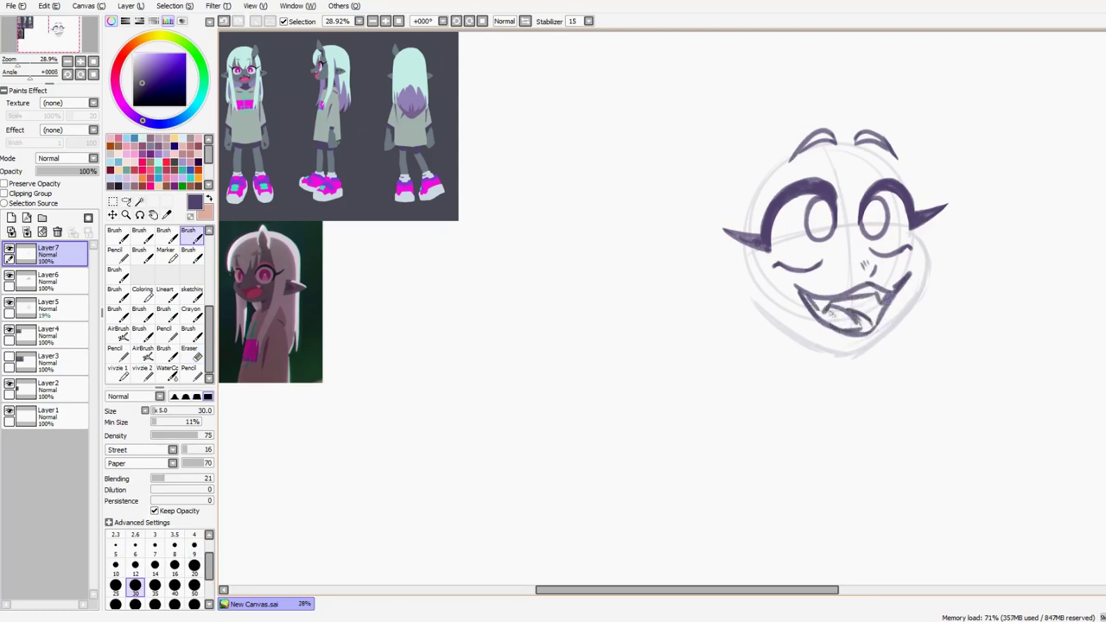
# - On Layer6, reposition the left eye's lower lid and lash wing with the Transform tool
pyautogui.click(48, 281)
pyautogui.hotkey('ctrl', 't')
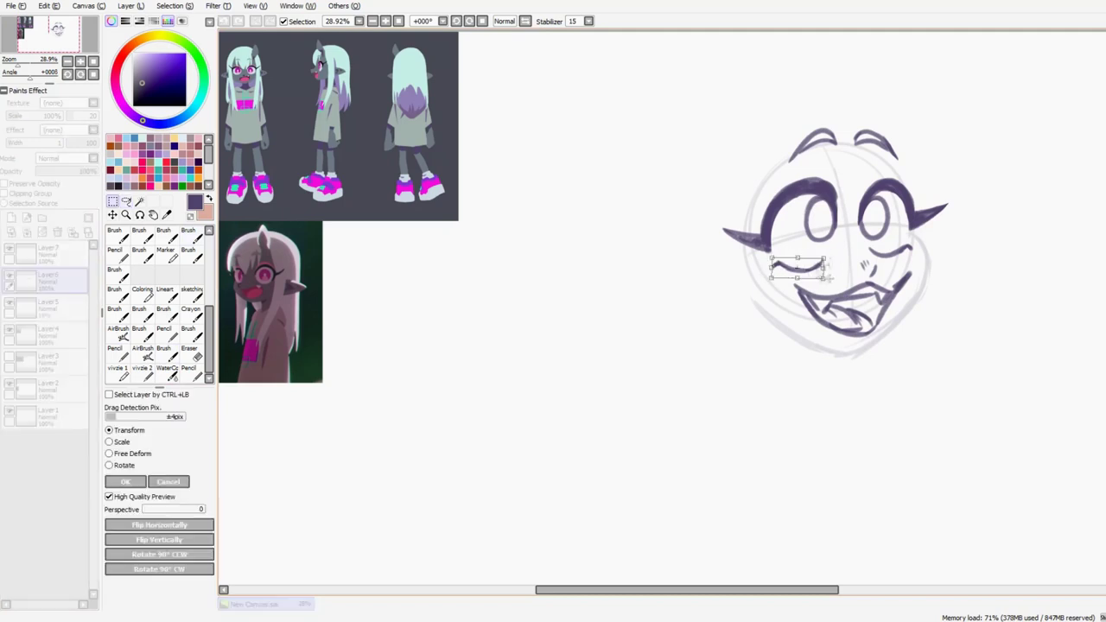
pyautogui.press('Return')
pyautogui.hotkey('ctrl', 't')
pyautogui.moveTo(722, 218)
pyautogui.mouseDown()
pyautogui.moveTo(769, 252)
pyautogui.moveTo(746, 230)
pyautogui.mouseUp()
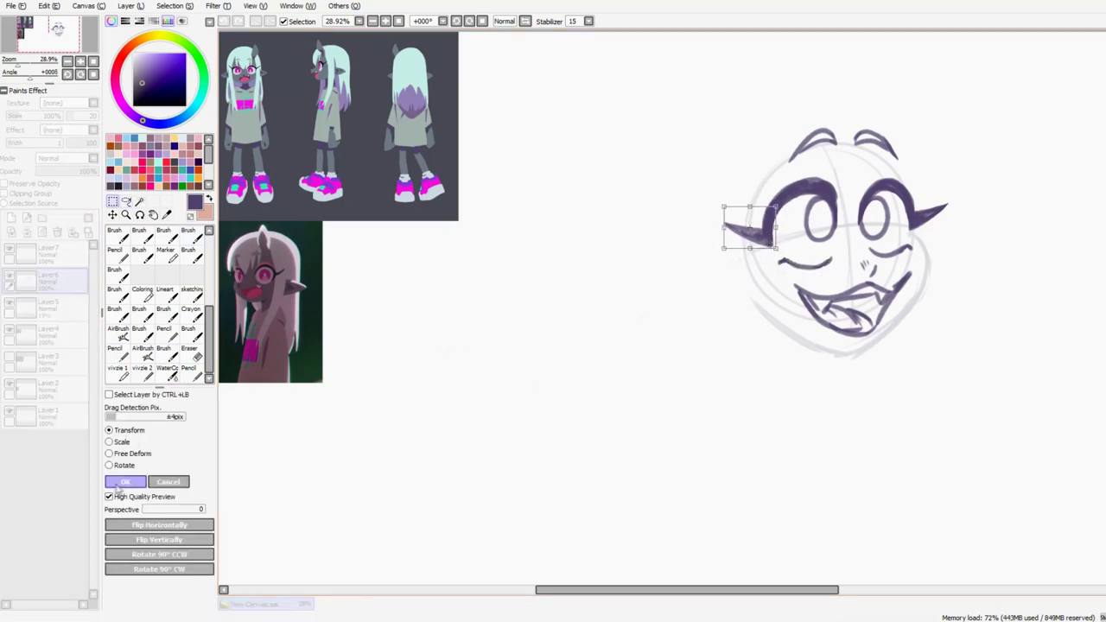
pyautogui.press('Return')
# - Select the left eye with its lashes, then rotate and shift it slightly
pyautogui.moveTo(838, 242); pyautogui.dragTo(722, 175)
pyautogui.hotkey('ctrl', 't')
pyautogui.moveTo(713, 251); pyautogui.dragTo(649, 269)
pyautogui.moveTo(794, 208); pyautogui.dragTo(816, 187)
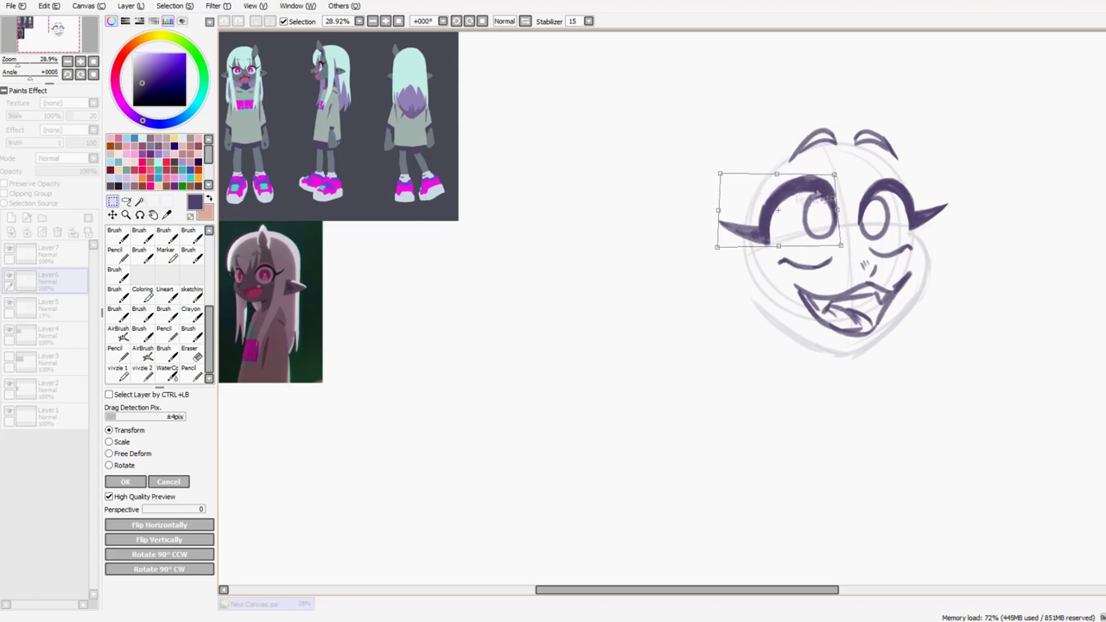
pyautogui.press('Return')
# - On a new layer, outline the cheek and jaw and sketch the neck, shoulders and arm lines
pyautogui.hotkey('ctrl', 'shift', 'n')
pyautogui.moveTo(917, 223)
pyautogui.mouseDown()
pyautogui.moveTo(938, 278)
pyautogui.moveTo(864, 361)
pyautogui.mouseUp()
pyautogui.moveTo(694, 356); pyautogui.dragTo(822, 377)
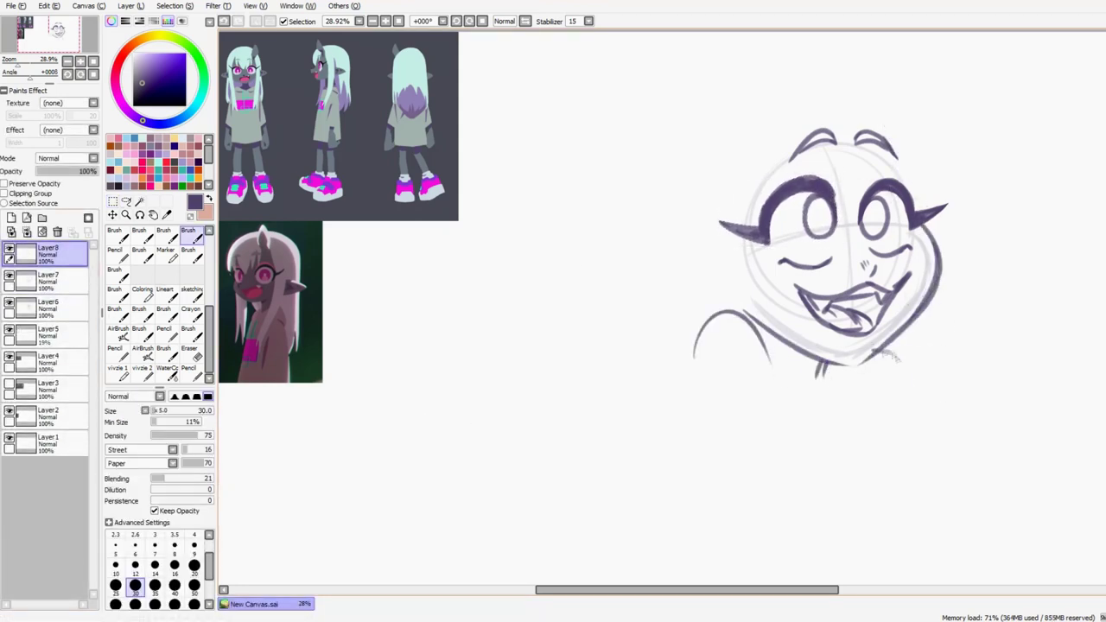
pyautogui.moveTo(874, 349); pyautogui.dragTo(914, 406)
pyautogui.moveTo(767, 328); pyautogui.dragTo(793, 480)
pyautogui.moveTo(698, 331); pyautogui.dragTo(632, 499)
pyautogui.moveTo(905, 372); pyautogui.dragTo(923, 485)
pyautogui.moveTo(699, 338); pyautogui.dragTo(677, 497)
pyautogui.moveTo(777, 345); pyautogui.dragTo(790, 510)
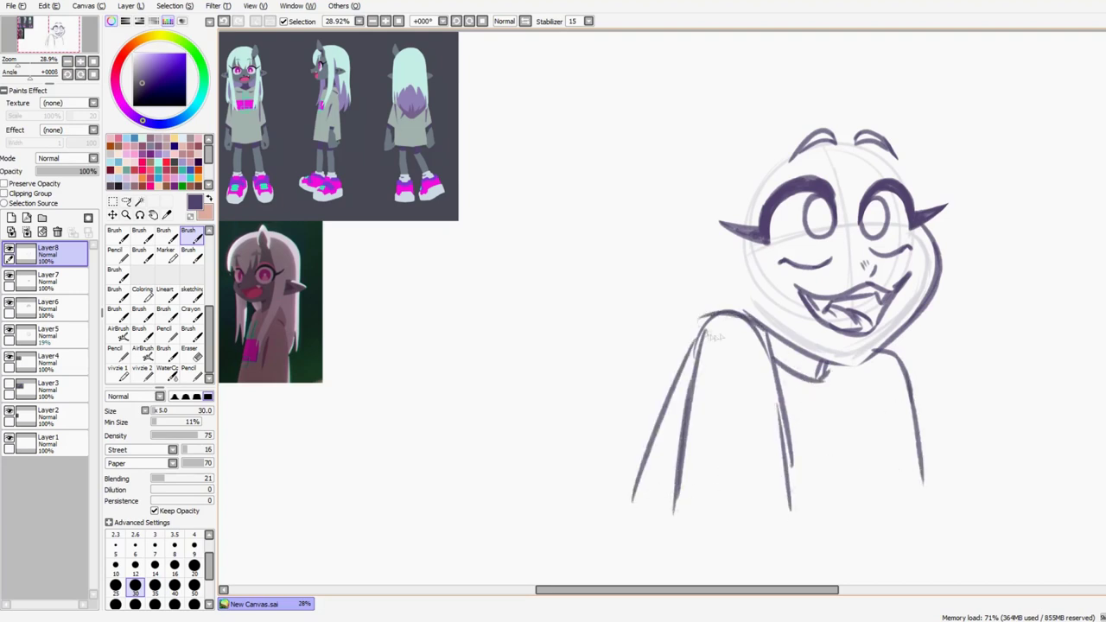
# - Sketch the hood folds around the neck and extend the sleeve and torso lines downward
pyautogui.moveTo(678, 339); pyautogui.dragTo(790, 341)
pyautogui.moveTo(666, 358); pyautogui.dragTo(825, 376)
pyautogui.moveTo(863, 442); pyautogui.dragTo(853, 510)
pyautogui.moveTo(899, 367); pyautogui.dragTo(933, 525)
pyautogui.moveTo(782, 417); pyautogui.dragTo(795, 571)
pyautogui.moveTo(682, 449); pyautogui.dragTo(662, 568)
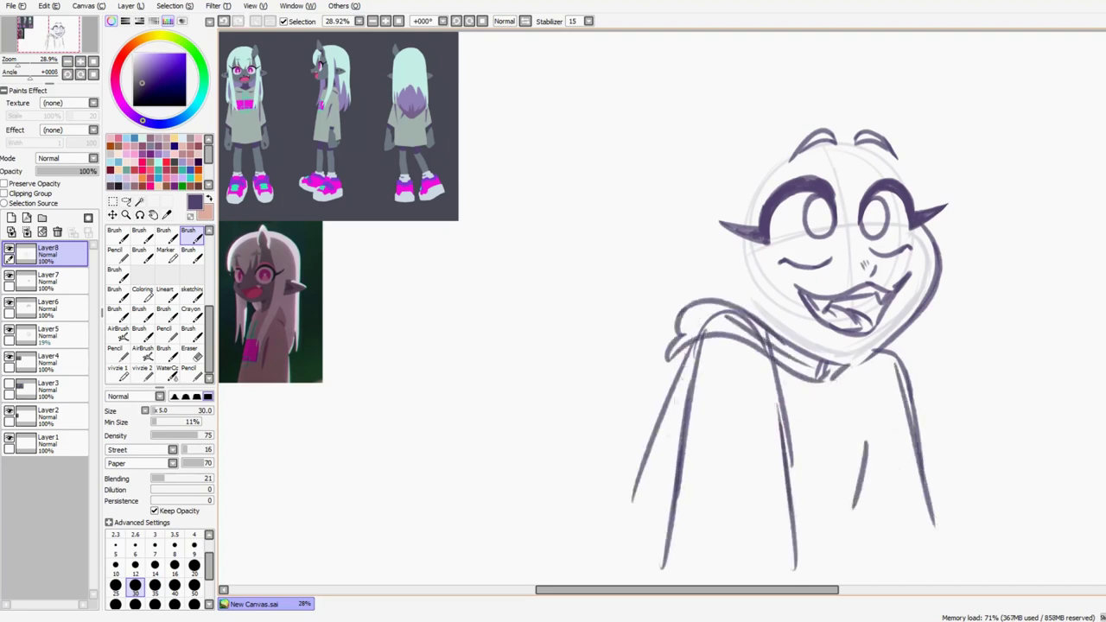
pyautogui.moveTo(689, 354); pyautogui.dragTo(600, 553)
# - On a new layer, sketch a curved horn rising above the right eyebrow
pyautogui.hotkey('ctrl', 'shift', 'n')
pyautogui.hotkey('ctrl', 'z')
pyautogui.moveTo(933, 87)
pyautogui.mouseDown()
pyautogui.moveTo(940, 156)
pyautogui.moveTo(923, 169)
pyautogui.mouseUp()
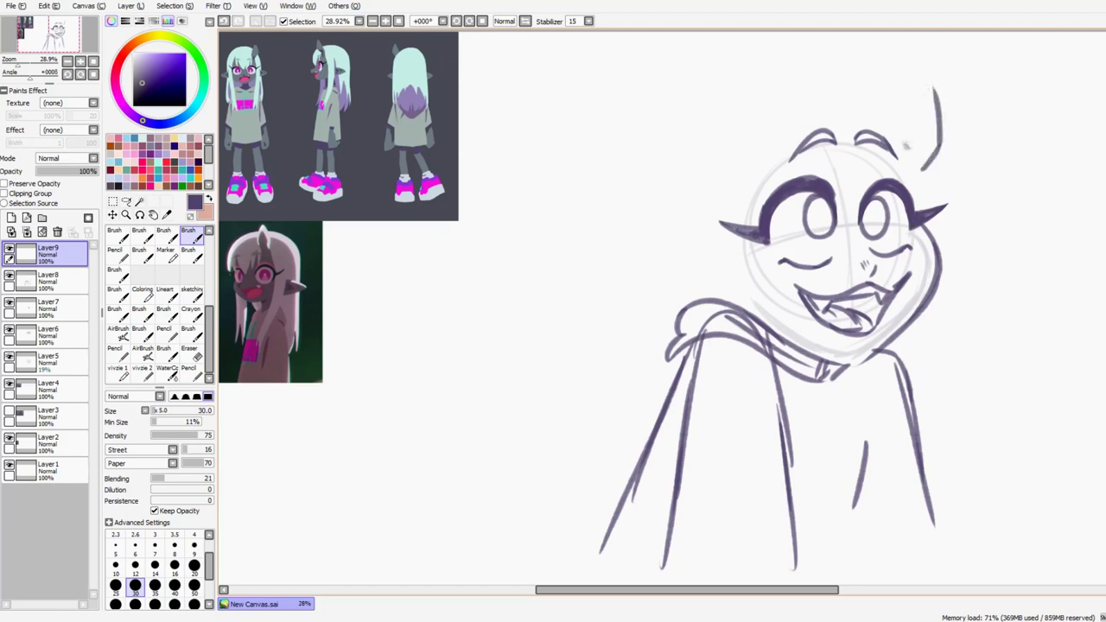
pyautogui.moveTo(912, 117)
pyautogui.mouseDown()
pyautogui.moveTo(890, 178)
pyautogui.moveTo(873, 185)
pyautogui.mouseUp()
# - Sketch pointed bangs falling across the forehead between the eyes
pyautogui.moveTo(858, 167); pyautogui.dragTo(846, 239)
pyautogui.hotkey('ctrl', 'z')
pyautogui.moveTo(854, 167); pyautogui.dragTo(838, 230)
pyautogui.moveTo(793, 121); pyautogui.dragTo(752, 228)
pyautogui.hotkey('ctrl', 'z')
# - Sketch the long pointed front hair lock running down beside the left cheek and over the chest
pyautogui.moveTo(764, 188); pyautogui.dragTo(808, 471)
pyautogui.moveTo(793, 347); pyautogui.dragTo(812, 519)
pyautogui.moveTo(803, 308); pyautogui.dragTo(829, 523)
pyautogui.hotkey('ctrl', 'z')
pyautogui.hotkey('ctrl', 'z')
pyautogui.moveTo(760, 239); pyautogui.dragTo(831, 472)
pyautogui.moveTo(791, 405); pyautogui.dragTo(823, 484)
pyautogui.hotkey('ctrl', 'z')
pyautogui.hotkey('ctrl', 'z')
pyautogui.moveTo(803, 330); pyautogui.dragTo(831, 515)
pyautogui.moveTo(771, 335); pyautogui.dragTo(810, 503)
pyautogui.hotkey('ctrl', 'z')
pyautogui.moveTo(733, 190); pyautogui.dragTo(725, 328)
pyautogui.hotkey('ctrl', 'z')
pyautogui.moveTo(739, 259); pyautogui.dragTo(797, 448)
# - Sketch the curved hair lock flowing outward from the right cheek and reinforce the left sleeve outline
pyautogui.moveTo(935, 204); pyautogui.dragTo(1030, 380)
pyautogui.moveTo(1030, 372)
pyautogui.mouseDown()
pyautogui.moveTo(985, 467)
pyautogui.moveTo(965, 458)
pyautogui.mouseUp()
pyautogui.hotkey('ctrl', 'z')
pyautogui.moveTo(1005, 388); pyautogui.dragTo(954, 441)
pyautogui.moveTo(968, 329); pyautogui.dragTo(1002, 419)
pyautogui.moveTo(938, 259); pyautogui.dragTo(994, 398)
pyautogui.moveTo(989, 285); pyautogui.dragTo(1040, 378)
pyautogui.moveTo(692, 346)
pyautogui.mouseDown()
pyautogui.moveTo(624, 511)
pyautogui.moveTo(684, 430)
pyautogui.mouseUp()
pyautogui.moveTo(677, 363); pyautogui.dragTo(610, 529)
# - On a new layer, draw the top of the hair, both pointed ears and the long back hair on each side
pyautogui.hotkey('ctrl', 'shift', 'n')
pyautogui.moveTo(777, 90)
pyautogui.mouseDown()
pyautogui.moveTo(907, 113)
pyautogui.moveTo(698, 169)
pyautogui.mouseUp()
pyautogui.moveTo(939, 179); pyautogui.dragTo(974, 174)
pyautogui.moveTo(638, 162)
pyautogui.mouseDown()
pyautogui.moveTo(733, 185)
pyautogui.moveTo(730, 273)
pyautogui.mouseUp()
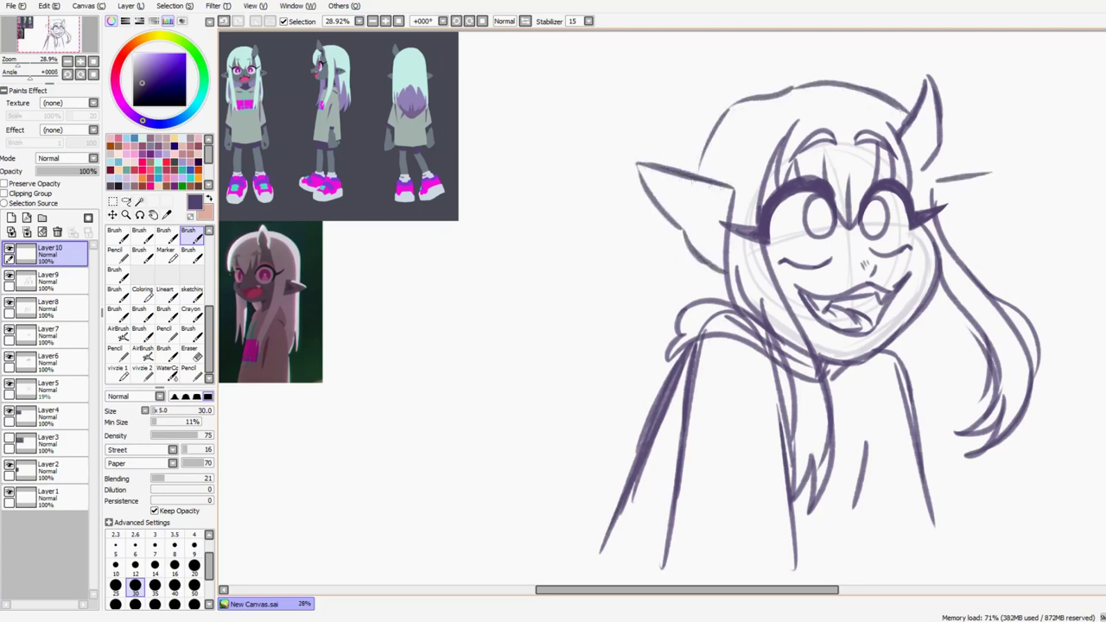
pyautogui.moveTo(667, 229); pyautogui.dragTo(627, 432)
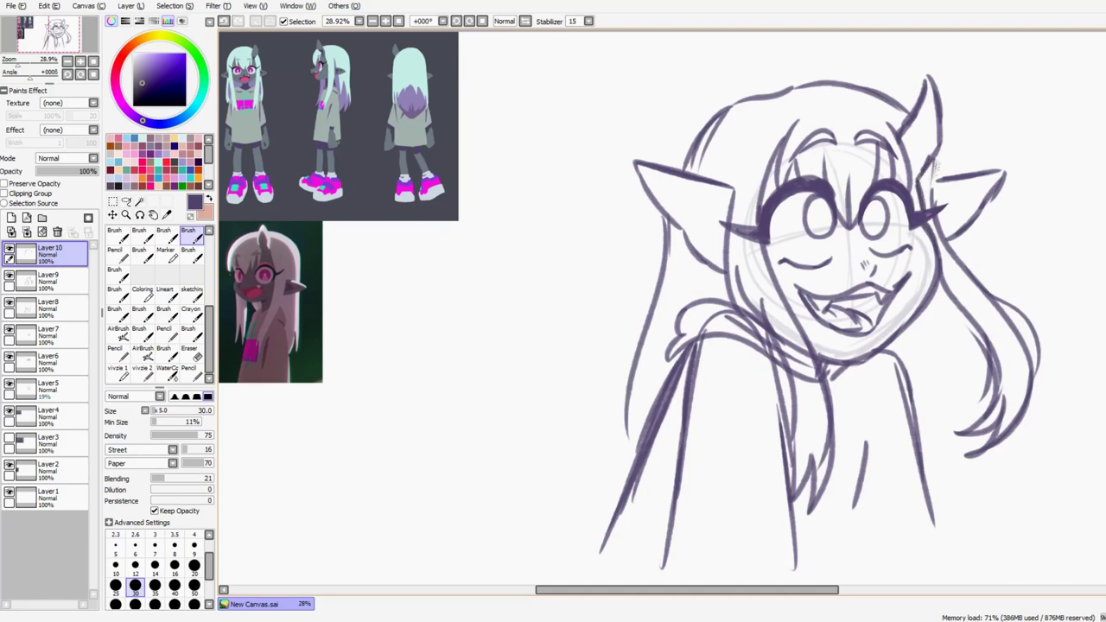
pyautogui.moveTo(962, 235); pyautogui.dragTo(1102, 377)
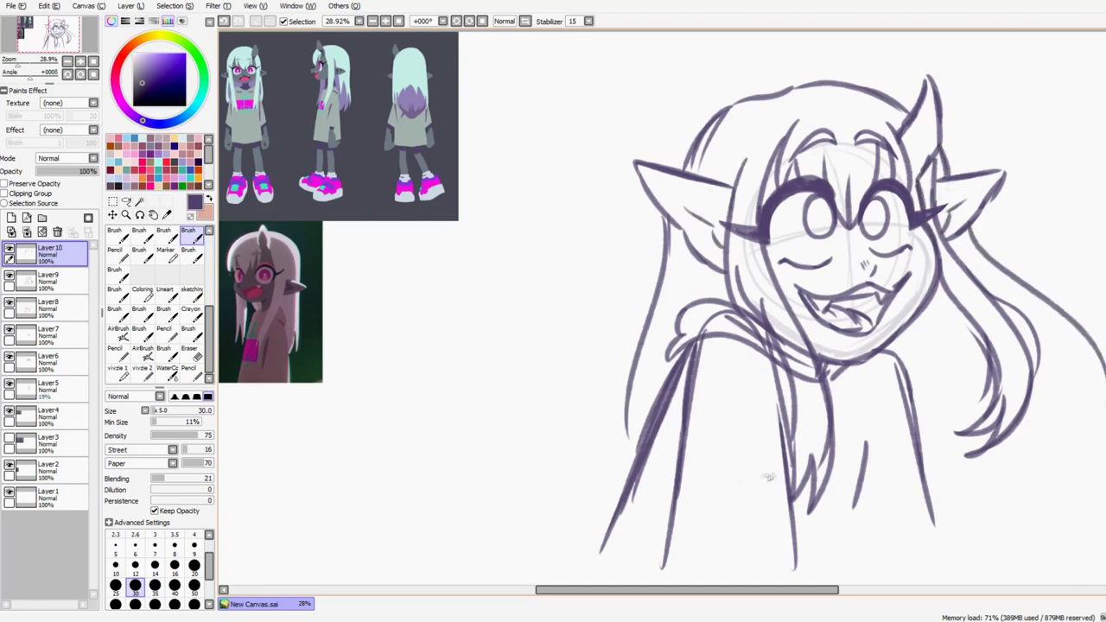
# - Try erasing and redrawing the irises on Layer6
pyautogui.click(47, 305)
pyautogui.click(47, 360)
pyautogui.click(188, 352)
pyautogui.moveTo(819, 216); pyautogui.dragTo(867, 225)
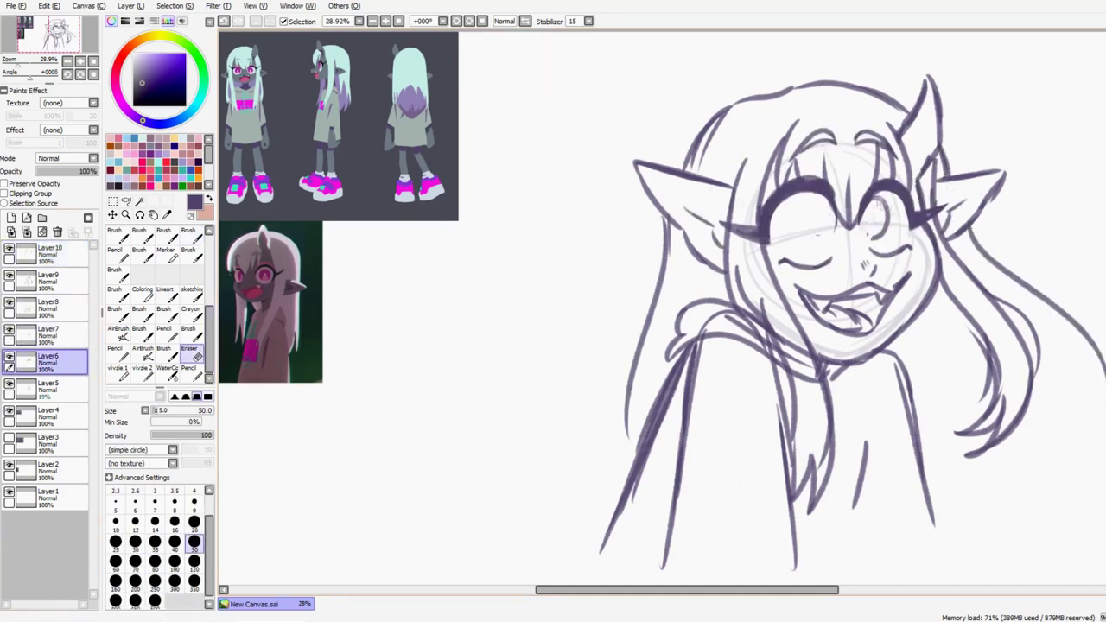
pyautogui.press('b')
pyautogui.hotkey('ctrl', 'z')
pyautogui.hotkey('ctrl', 'z')
pyautogui.hotkey('ctrl', 'z')
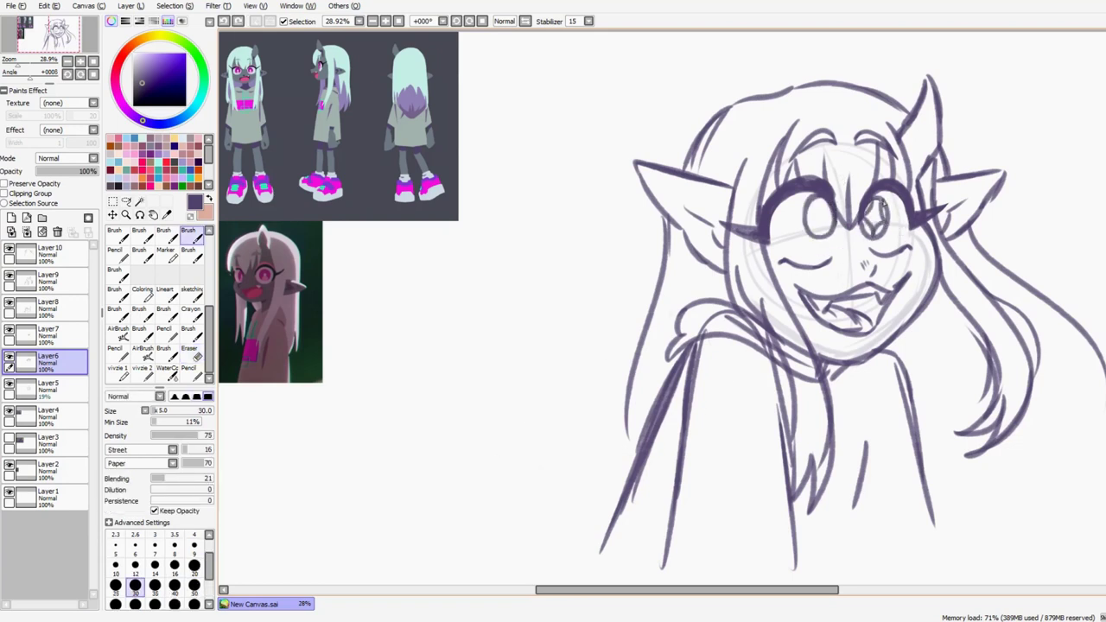
# - Merge the sketch layers into Layer6 and erase the overlapping lines around the face and hair
pyautogui.press('e')
pyautogui.hotkey('ctrl', 'z')
pyautogui.hotkey('ctrl', 'z')
pyautogui.hotkey('ctrl', 'z')
pyautogui.hotkey('ctrl', 'z')
pyautogui.hotkey('ctrl', 'z')
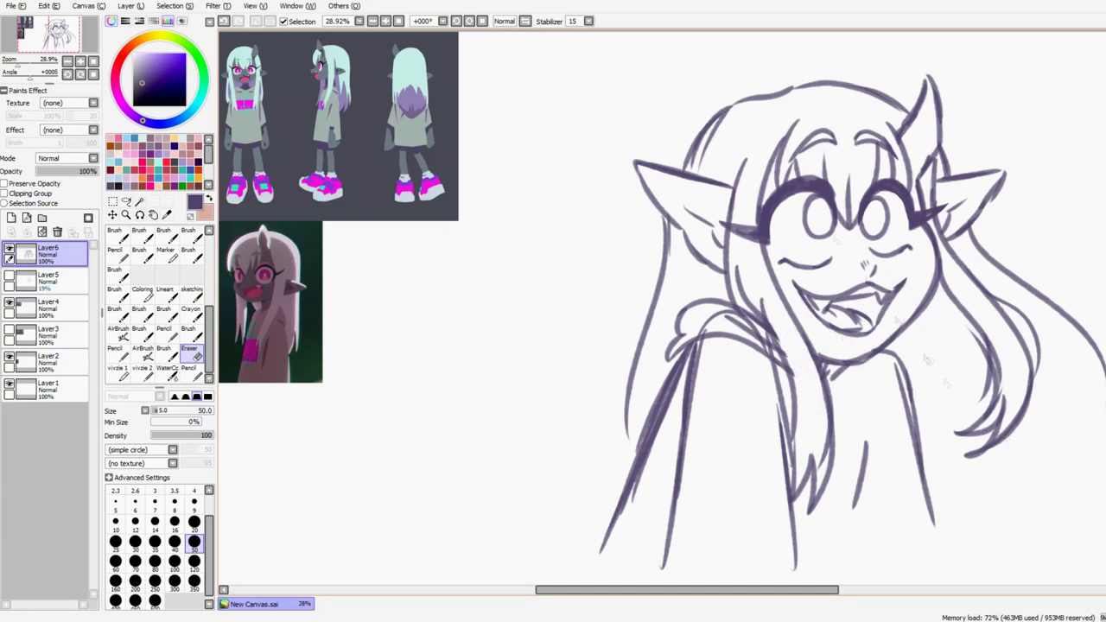
# - Select the left ear's tip, move it slightly inward with Transform, and clear the selection
pyautogui.press('m')
pyautogui.moveTo(639, 164); pyautogui.dragTo(685, 218)
pyautogui.hotkey('ctrl', 't')
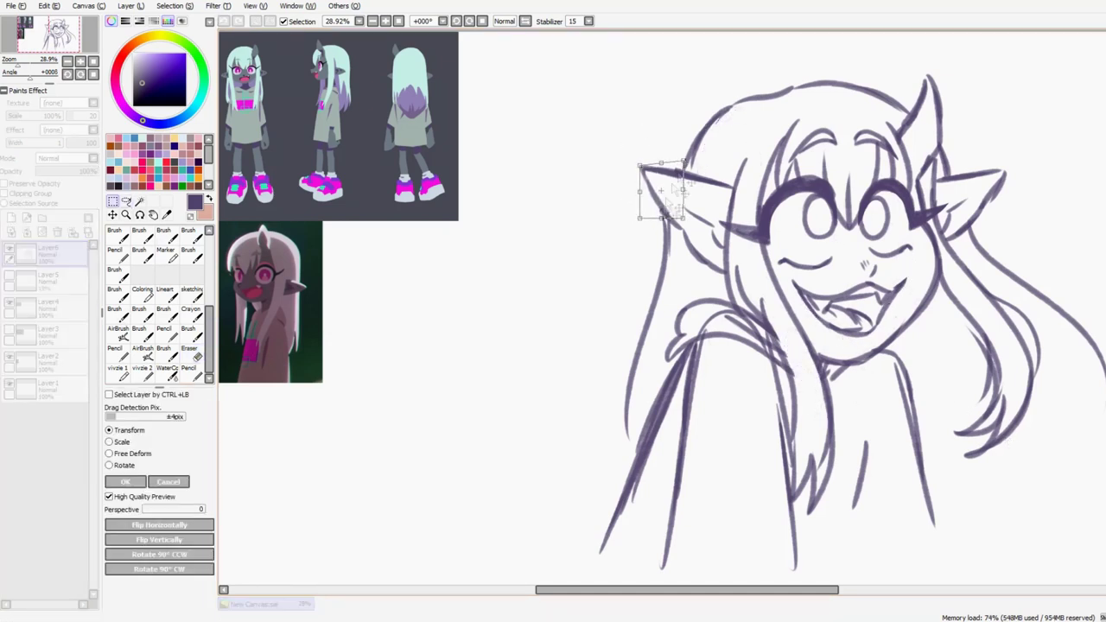
pyautogui.press('Return')
pyautogui.hotkey('ctrl', 'd')
pyautogui.press('b')
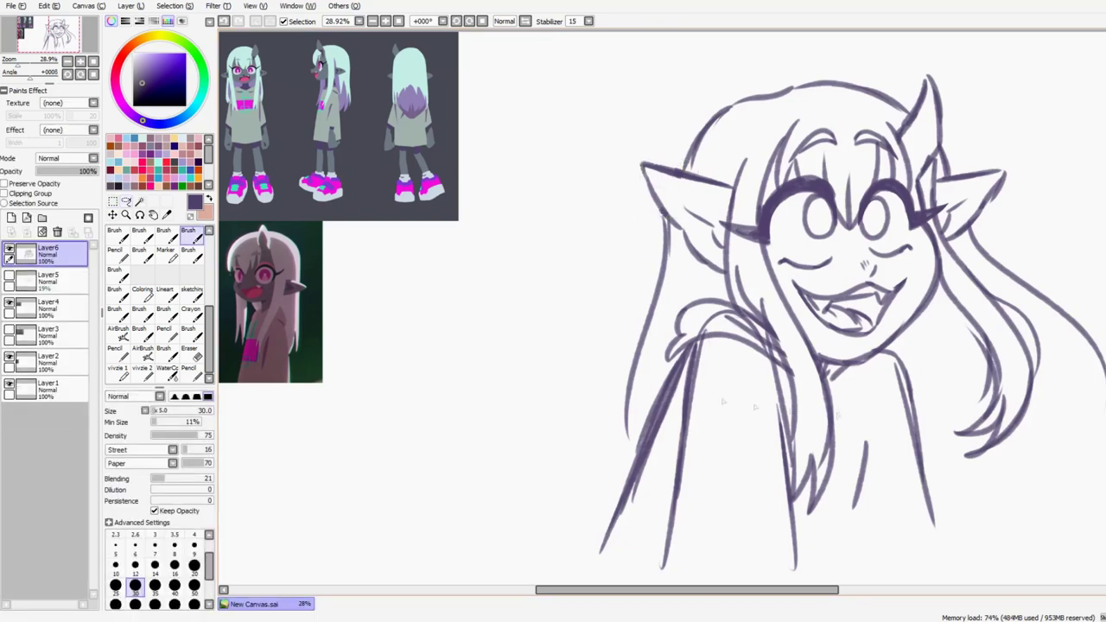
# - Extend the back hair on both sides down to its tips and lengthen the fold line on the torso
pyautogui.moveTo(665, 255); pyautogui.dragTo(622, 475)
pyautogui.hotkey('ctrl', 'z')
pyautogui.moveTo(1084, 406); pyautogui.dragTo(989, 546)
pyautogui.moveTo(866, 436); pyautogui.dragTo(855, 553)
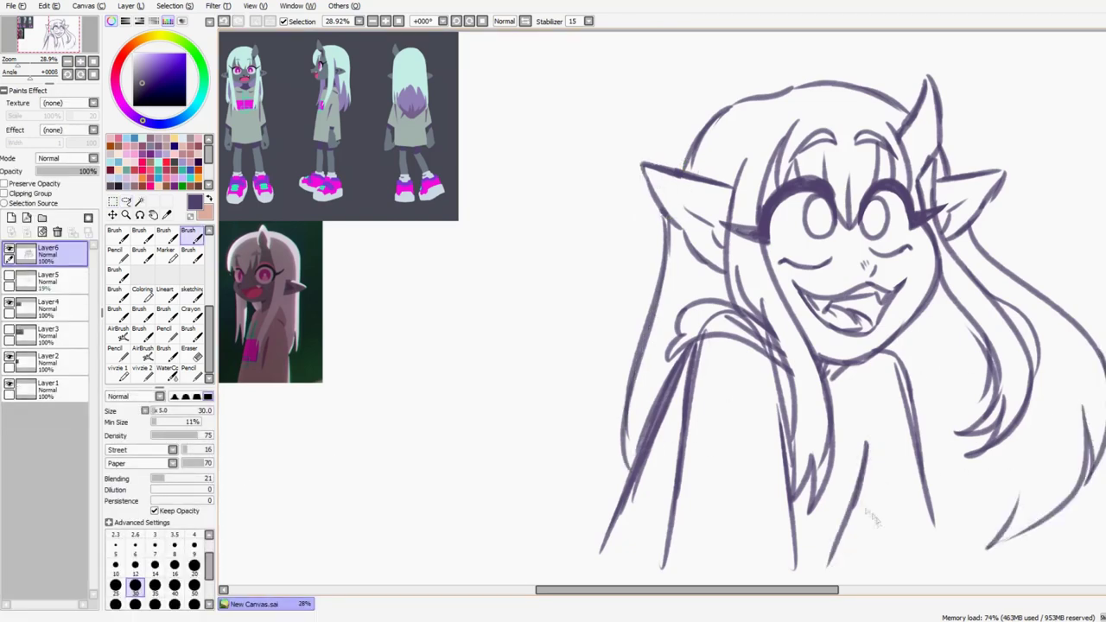
pyautogui.moveTo(933, 419); pyautogui.dragTo(916, 548)
# - Enlarge the whole character sketch, tilt it slightly clockwise and reposition it on the canvas
pyautogui.hotkey('ctrl', 't')
pyautogui.moveTo(881, 406)
pyautogui.mouseDown()
pyautogui.moveTo(803, 419)
pyautogui.moveTo(852, 452)
pyautogui.mouseUp()
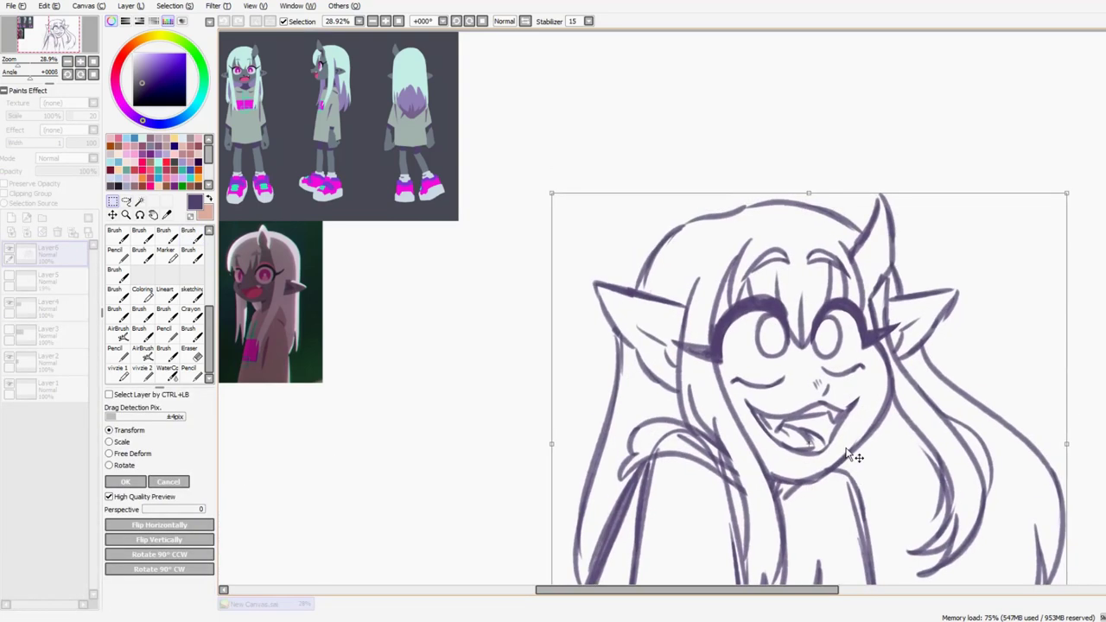
pyautogui.scroll(-2, 852, 452)
pyautogui.moveTo(1093, 199); pyautogui.dragTo(1092, 262)
pyautogui.moveTo(925, 315); pyautogui.dragTo(993, 372)
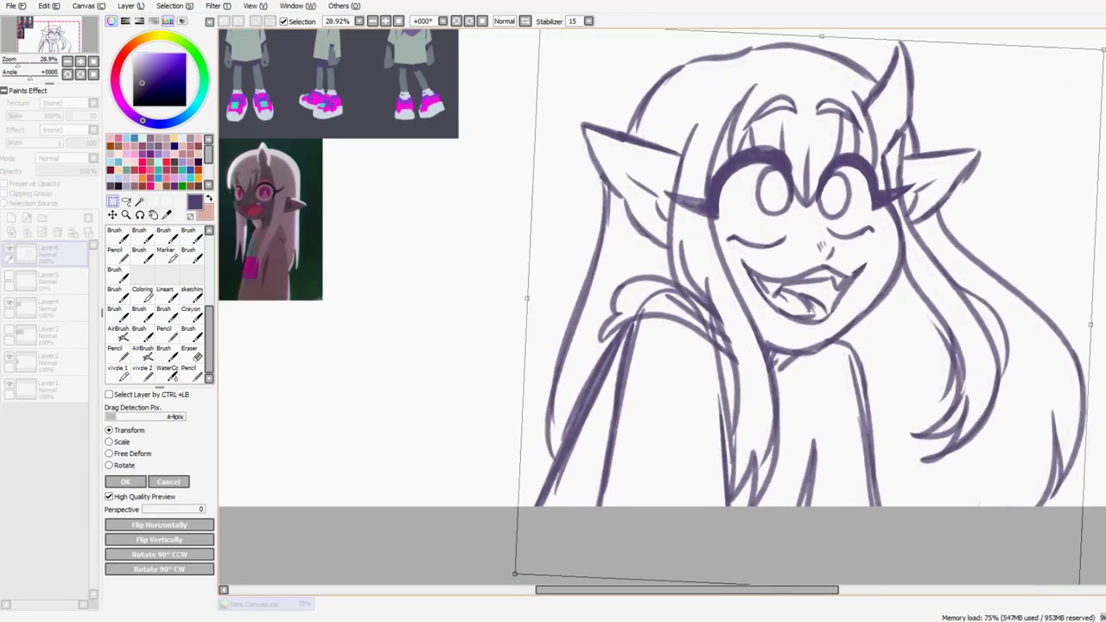
pyautogui.scroll(2, 994, 372)
pyautogui.click(126, 481)
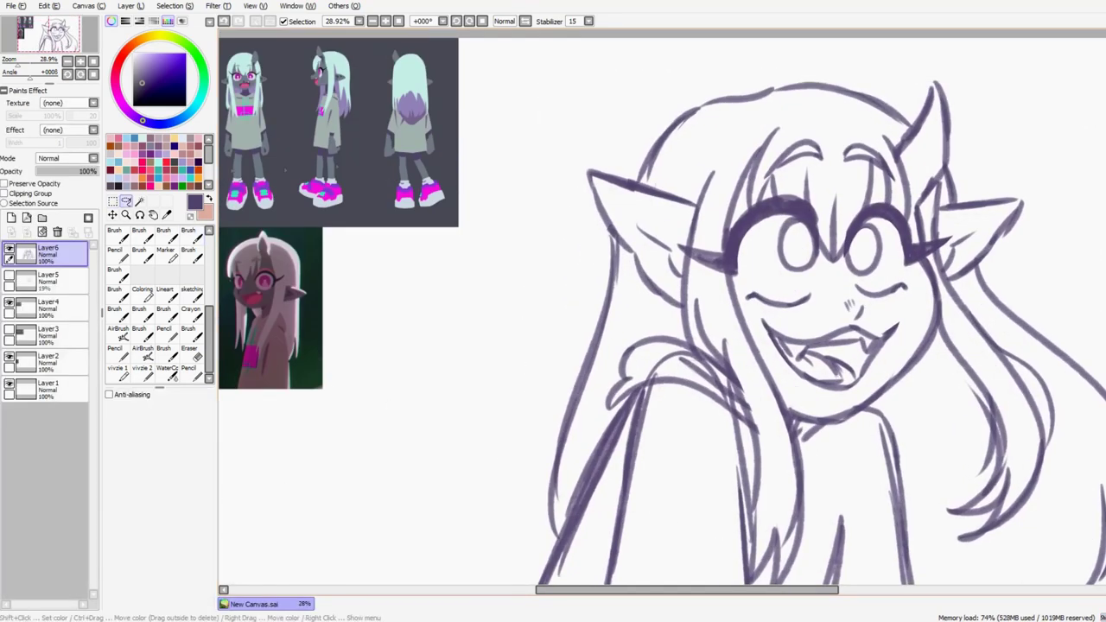
# - Adjust part of the face sketch with Transform and touch up the bangs and jaw lines
pyautogui.hotkey('ctrl', 't')
pyautogui.moveTo(820, 216); pyautogui.dragTo(767, 231)
pyautogui.press('Return')
pyautogui.press('b')
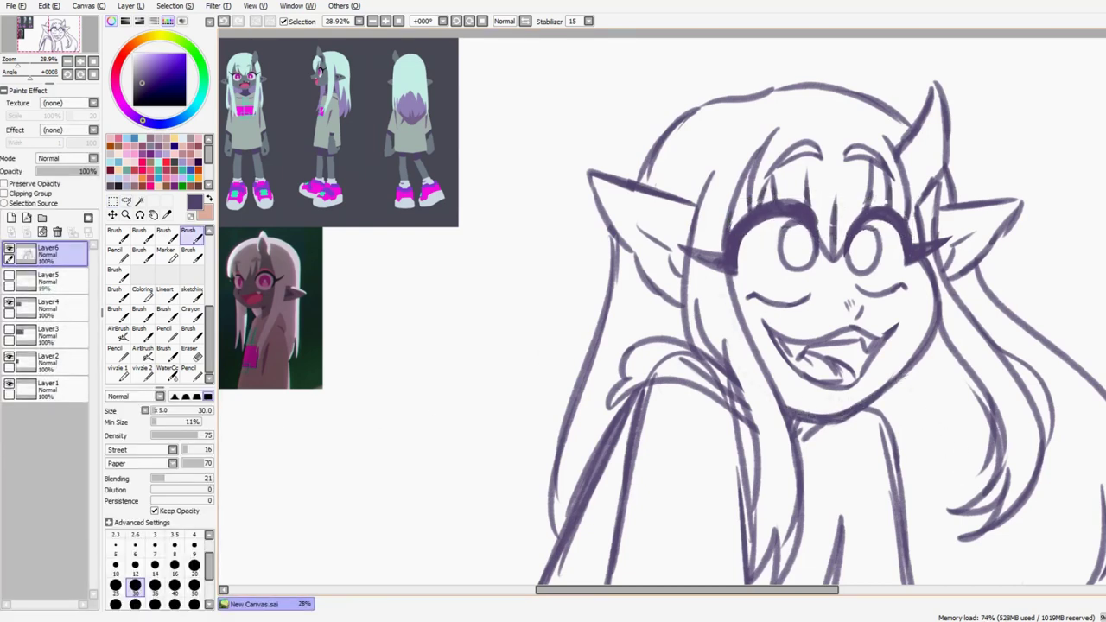
pyautogui.press('e')
pyautogui.press('b')
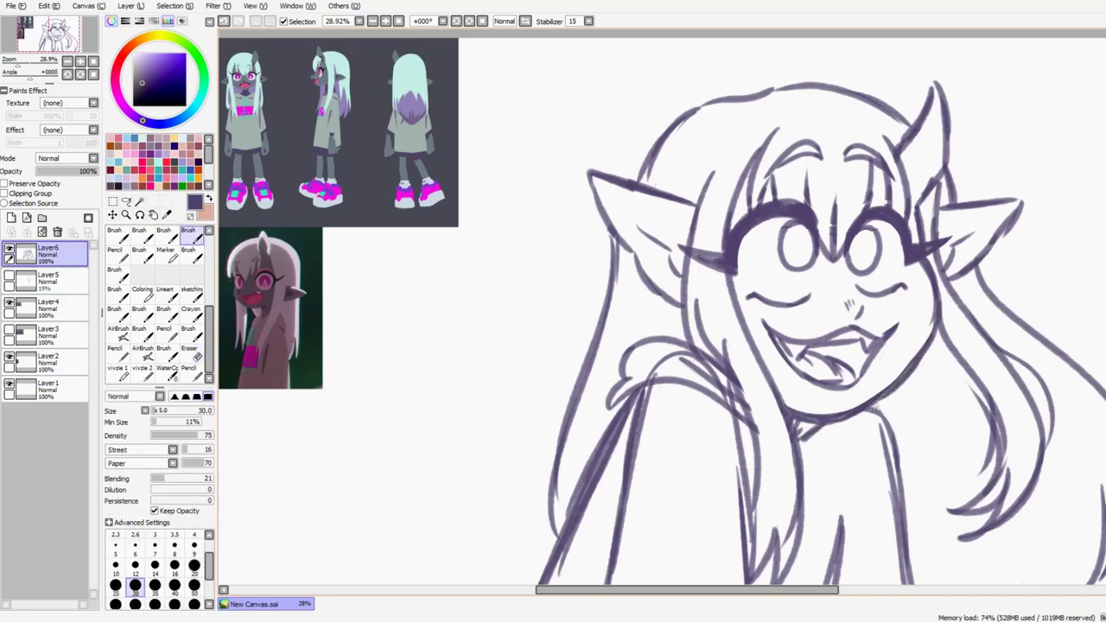
# - Draw the collar edge under the chin and two curved hoodie drawstrings on the chest
pyautogui.moveTo(796, 442); pyautogui.dragTo(891, 412)
pyautogui.moveTo(813, 457); pyautogui.dragTo(874, 543)
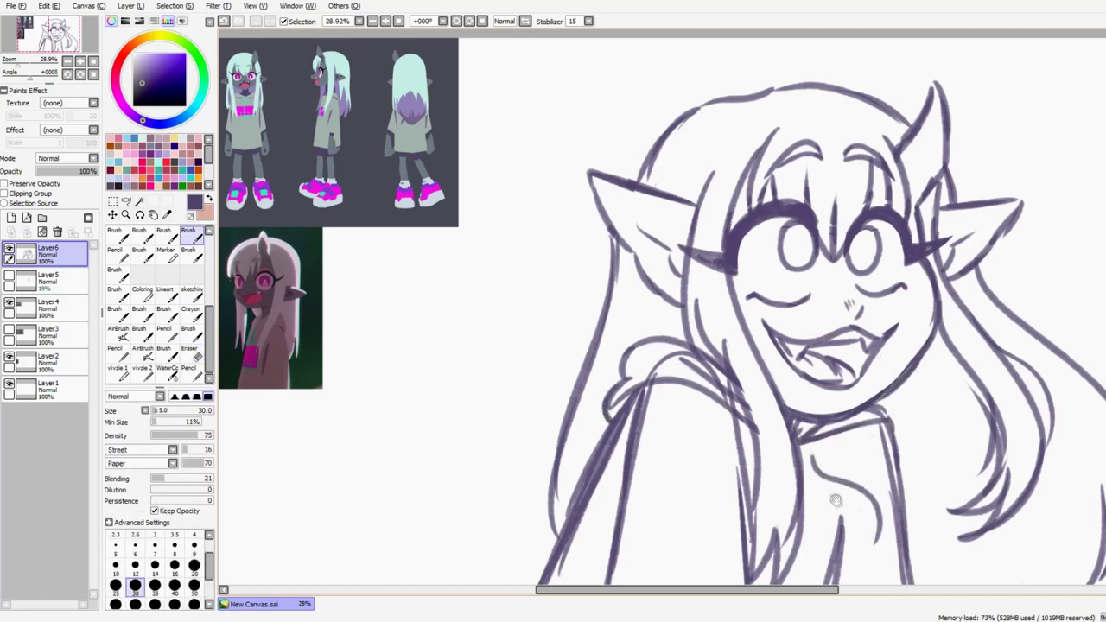
pyautogui.scroll(-1, 874, 542)
pyautogui.moveTo(821, 454); pyautogui.dragTo(815, 512)
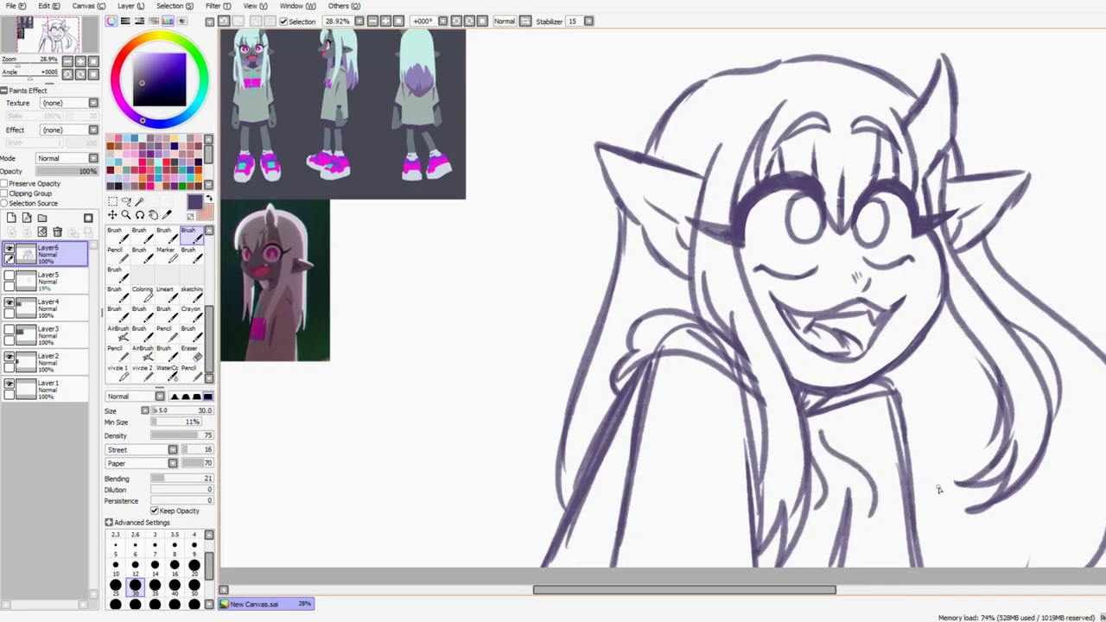
# - Touch up the hood and front hair lines and sketch a small rectangular patch on the chest
pyautogui.press('e')
pyautogui.moveTo(622, 363)
pyautogui.mouseDown()
pyautogui.moveTo(717, 345)
pyautogui.moveTo(756, 393)
pyautogui.mouseUp()
pyautogui.press('b')
pyautogui.moveTo(752, 346); pyautogui.dragTo(743, 399)
pyautogui.moveTo(958, 376); pyautogui.dragTo(915, 383)
# - Adjust the placement of the nose and slightly narrow the grinning mouth with Transform
pyautogui.press('l')
pyautogui.moveTo(885, 248)
pyautogui.mouseDown()
pyautogui.moveTo(817, 280)
pyautogui.moveTo(830, 279)
pyautogui.mouseUp()
pyautogui.hotkey('ctrl', 't')
pyautogui.moveTo(812, 328); pyautogui.dragTo(836, 299)
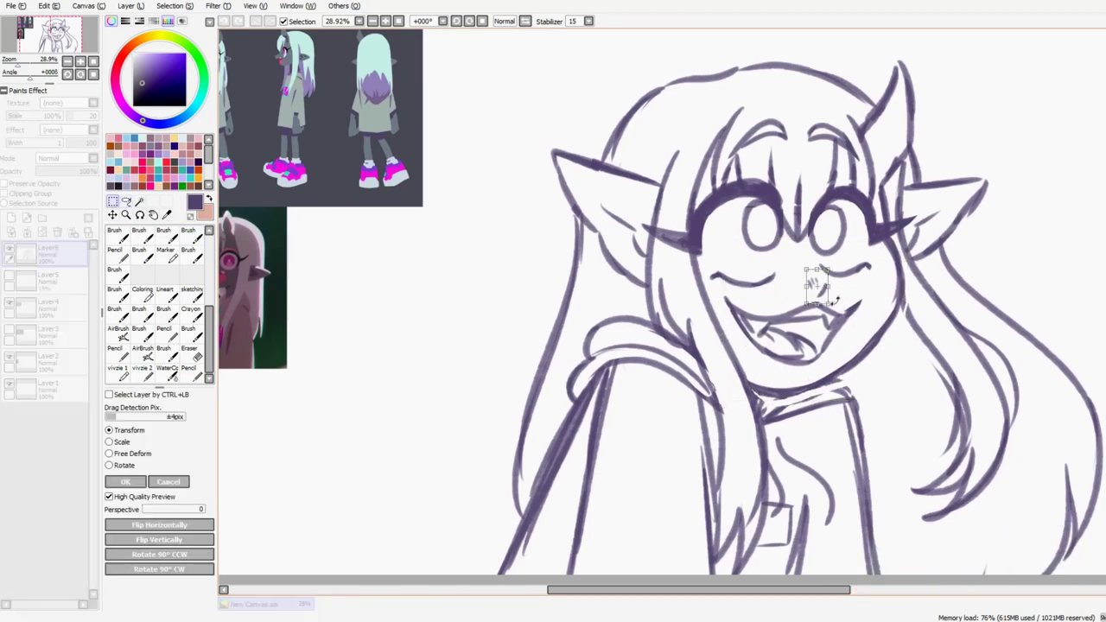
pyautogui.press('Escape')
pyautogui.hotkey('ctrl', 't')
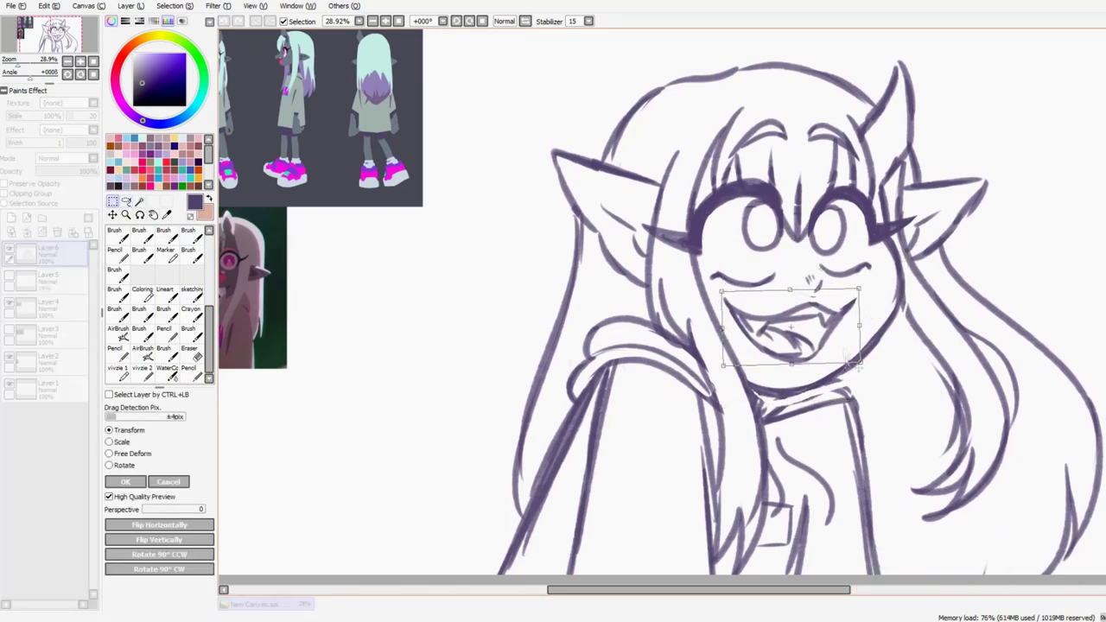
pyautogui.moveTo(879, 340); pyautogui.dragTo(873, 350)
pyautogui.press('Return')
# - Redraw the collar edge under the chin and adjust the lower lid line of the left eye with Transform
pyautogui.press('b')
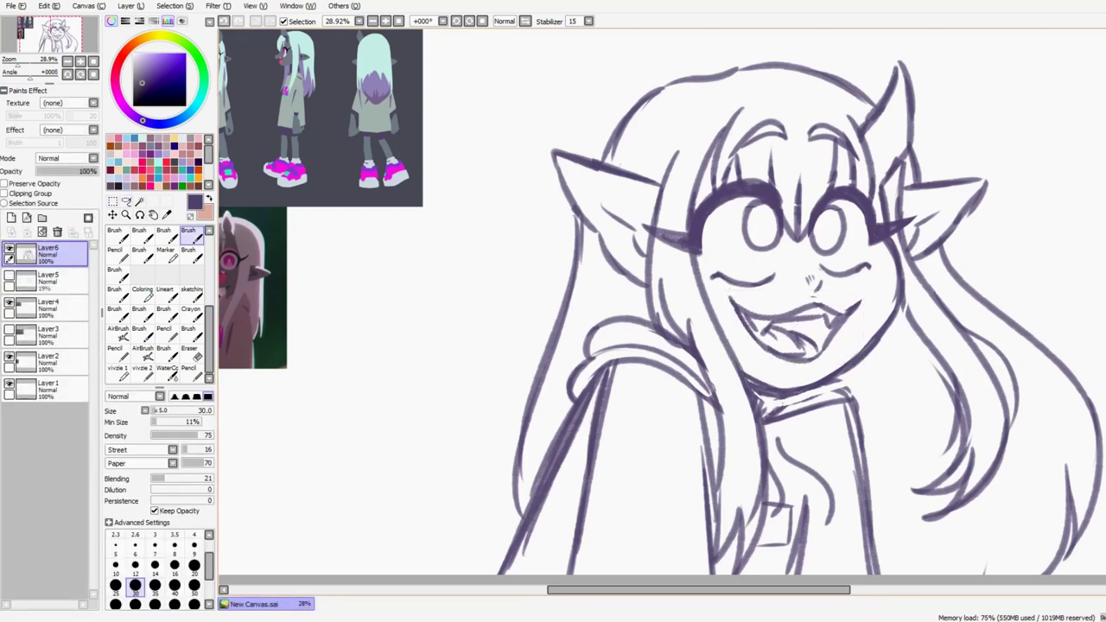
pyautogui.press('e')
pyautogui.press('b')
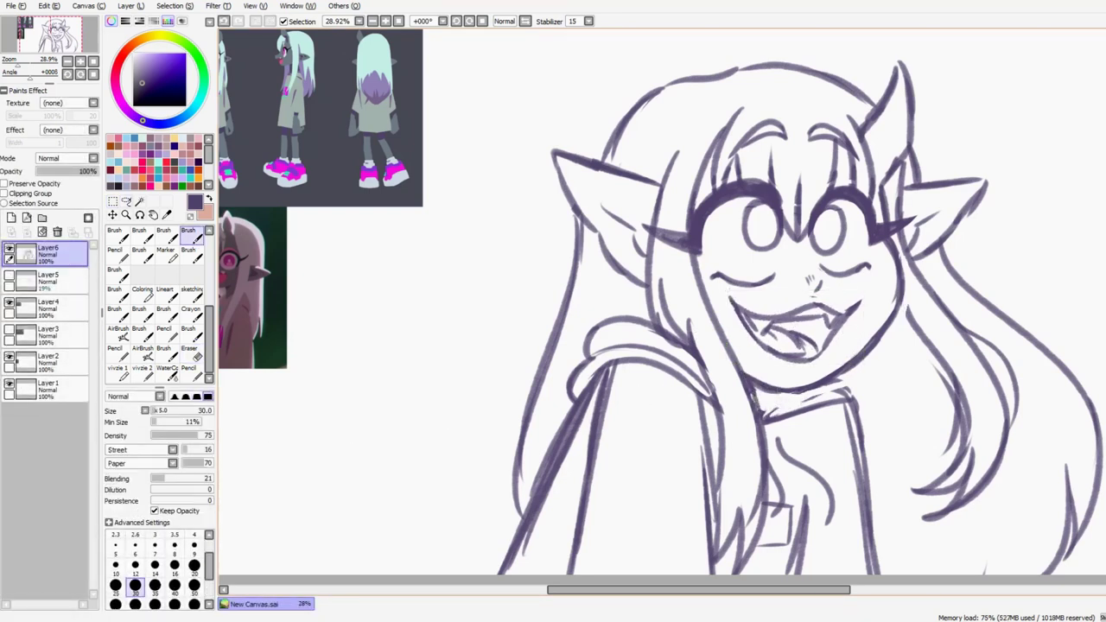
pyautogui.moveTo(764, 416); pyautogui.dragTo(864, 403)
pyautogui.press('e')
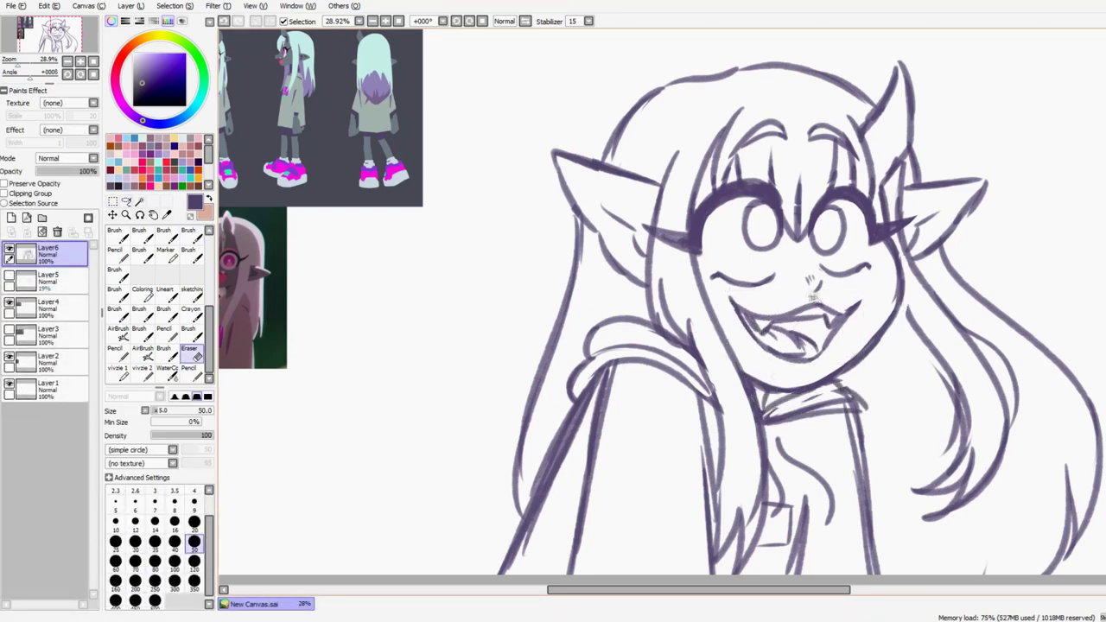
pyautogui.hotkey('ctrl', 't')
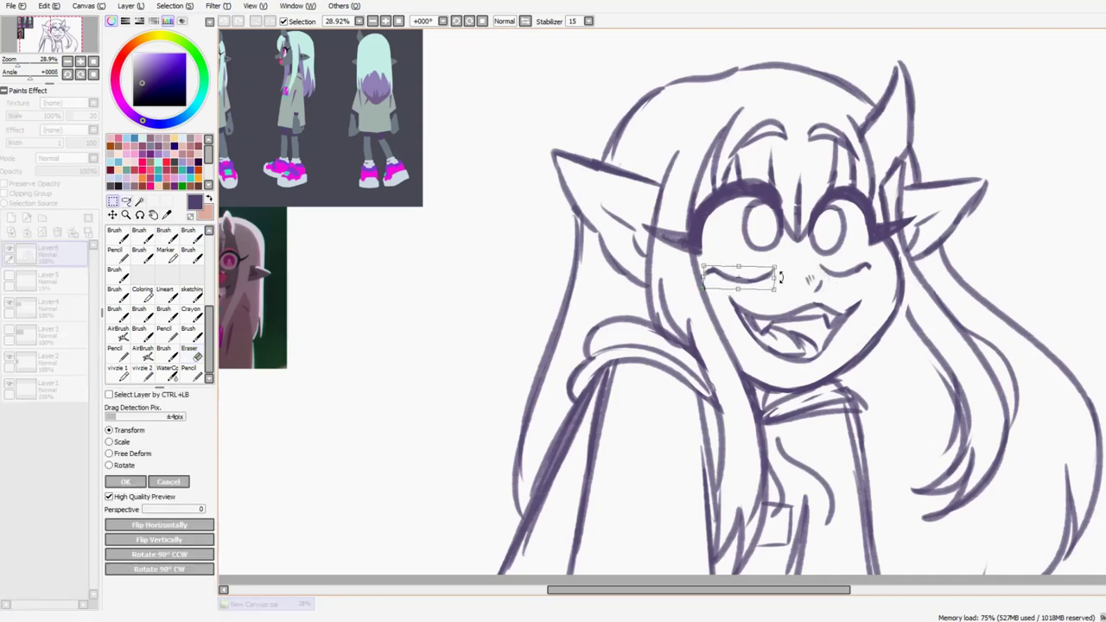
pyautogui.press('Return')
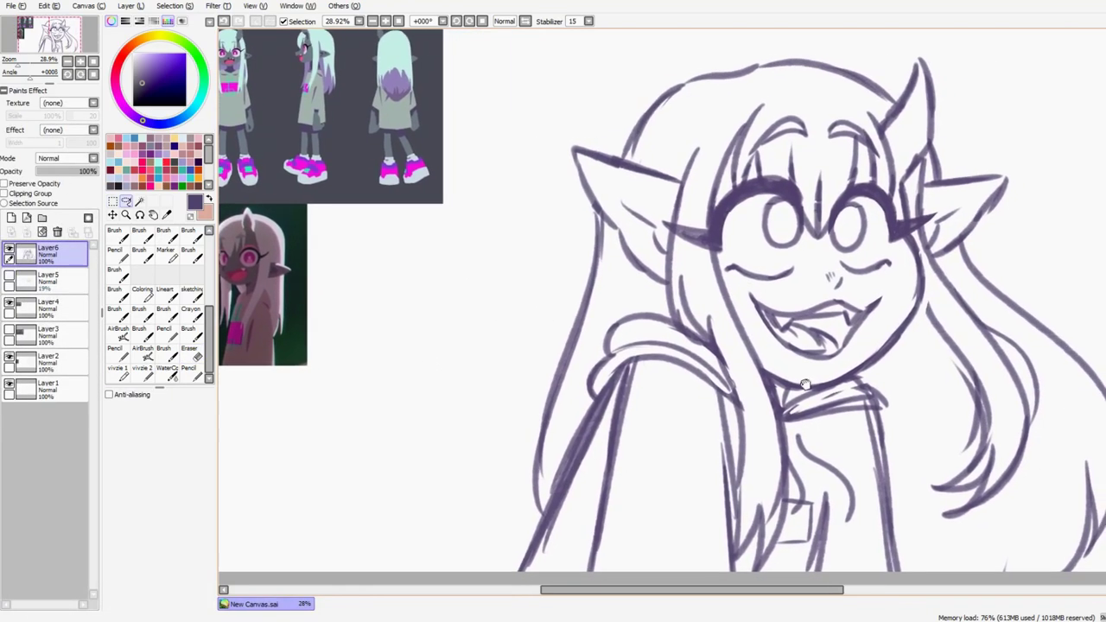
# - Lower the sketch layer's opacity to 15% and add a new layer above it for pencil line art
pyautogui.moveTo(86, 171); pyautogui.dragTo(45, 171)
pyautogui.press('n')
pyautogui.click(11, 217)
# - Ink the nose curve, the short marks beside it and the lower lid of the right eye in black
pyautogui.scroll(5, 769, 311)
pyautogui.moveTo(791, 290); pyautogui.dragTo(756, 342)
pyautogui.hotkey('ctrl', 'z')
pyautogui.moveTo(729, 257); pyautogui.dragTo(745, 293)
pyautogui.moveTo(740, 256)
pyautogui.mouseDown()
pyautogui.moveTo(751, 298)
pyautogui.moveTo(695, 326)
pyautogui.mouseUp()
pyautogui.moveTo(670, 242); pyautogui.dragTo(907, 238)
pyautogui.press('e')
pyautogui.moveTo(864, 281)
pyautogui.mouseDown()
pyautogui.moveTo(945, 254)
pyautogui.moveTo(935, 247)
pyautogui.mouseUp()
pyautogui.press('n')
# - Ink the right eye's upper lash as a solid black arch with a pointed wing
pyautogui.moveTo(932, 158); pyautogui.dragTo(693, 460)
pyautogui.moveTo(724, 342); pyautogui.dragTo(922, 308)
pyautogui.hotkey('ctrl', 'z')
pyautogui.press('[')
pyautogui.moveTo(724, 342)
pyautogui.mouseDown()
pyautogui.moveTo(681, 462)
pyautogui.moveTo(363, 430)
pyautogui.mouseUp()
pyautogui.moveTo(683, 388); pyautogui.dragTo(367, 427)
pyautogui.click(820, 355)
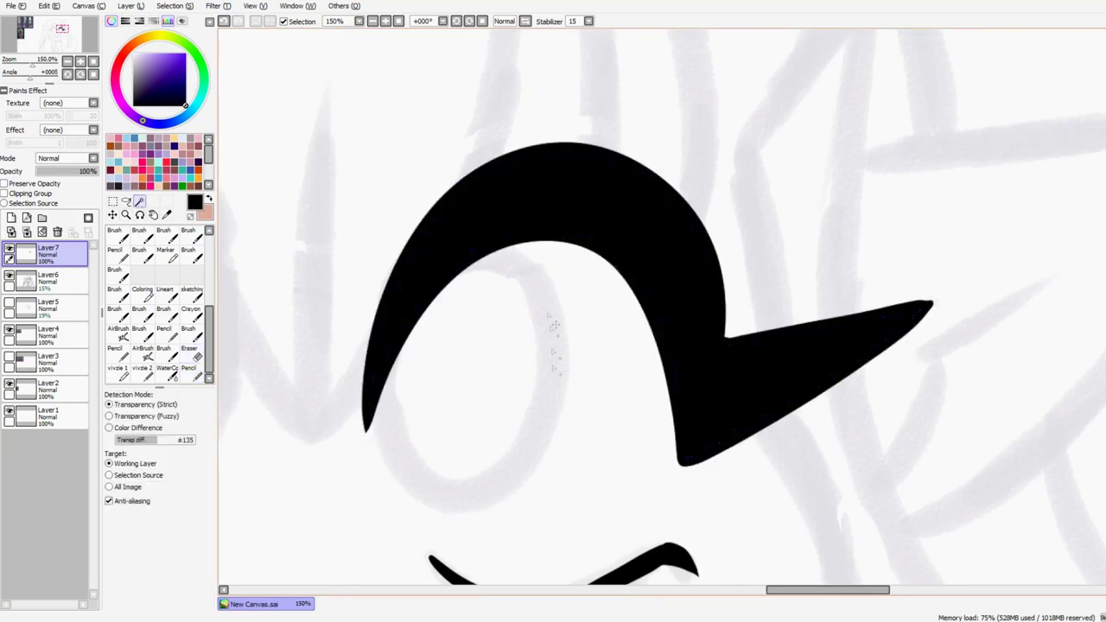
# - Ink the left eye's upper lash as a solid black arch with a pointed outer wing
pyautogui.moveTo(605, 346); pyautogui.dragTo(770, 194)
pyautogui.moveTo(708, 147)
pyautogui.mouseDown()
pyautogui.moveTo(664, 140)
pyautogui.moveTo(726, 216)
pyautogui.moveTo(551, 280)
pyautogui.moveTo(637, 110)
pyautogui.mouseUp()
pyautogui.hotkey('ctrl', 'z')
pyautogui.hotkey('ctrl', 'z')
pyautogui.moveTo(482, 259)
pyautogui.mouseDown()
pyautogui.moveTo(929, 435)
pyautogui.moveTo(1028, 406)
pyautogui.mouseUp()
pyautogui.moveTo(950, 316); pyautogui.dragTo(532, 457)
pyautogui.moveTo(954, 316)
pyautogui.mouseDown()
pyautogui.moveTo(679, 98)
pyautogui.moveTo(476, 327)
pyautogui.mouseUp()
pyautogui.moveTo(476, 327); pyautogui.dragTo(713, 225)
pyautogui.moveTo(767, 350); pyautogui.dragTo(466, 181)
pyautogui.click(665, 251)
pyautogui.moveTo(691, 259); pyautogui.dragTo(453, 380)
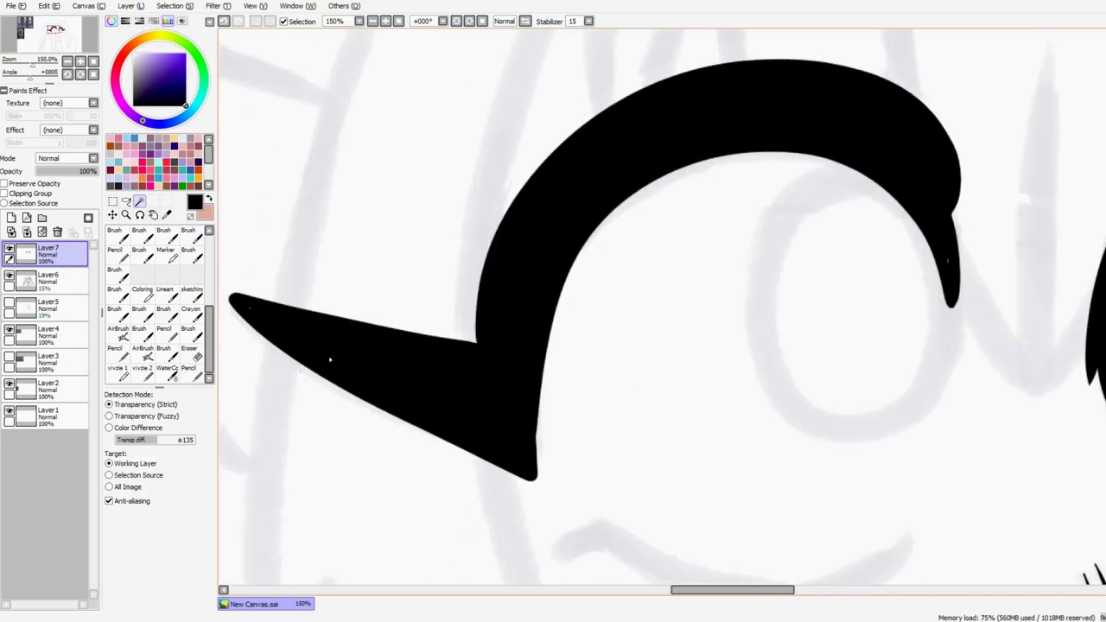
# - Ink the oval irises and the left eye's lower lid, and cut thin notches into both upper lashes
pyautogui.click(189, 348)
pyautogui.click(193, 541)
pyautogui.press('n')
pyautogui.moveTo(1023, 238)
pyautogui.mouseDown()
pyautogui.moveTo(652, 272)
pyautogui.moveTo(746, 115)
pyautogui.mouseUp()
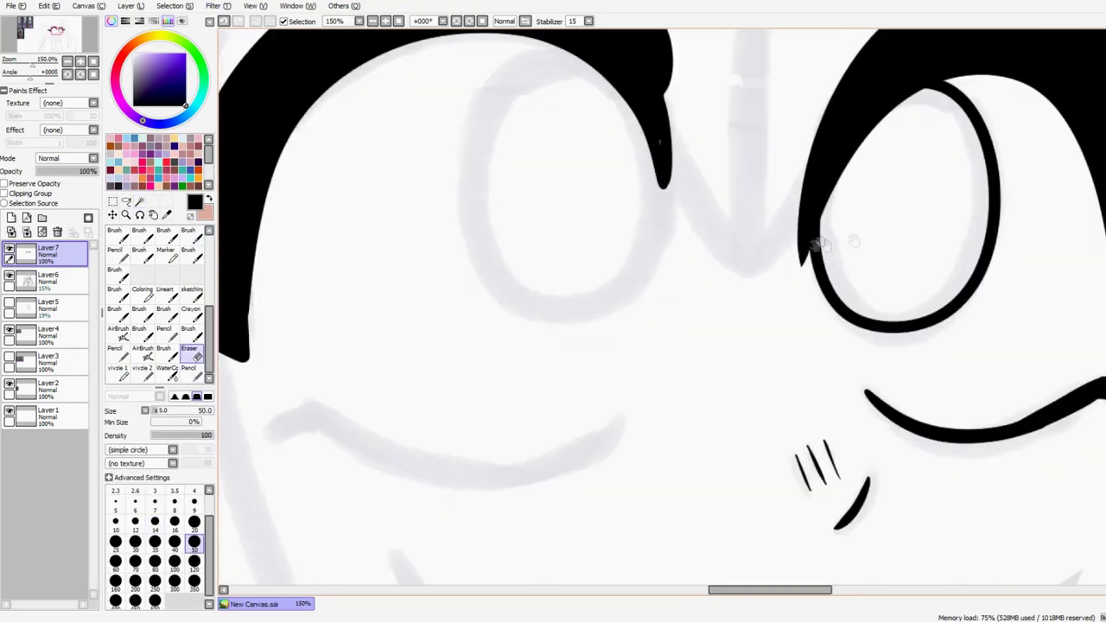
pyautogui.moveTo(604, 259); pyautogui.dragTo(876, 296)
pyautogui.moveTo(943, 221)
pyautogui.mouseDown()
pyautogui.moveTo(860, 233)
pyautogui.moveTo(997, 19)
pyautogui.mouseUp()
pyautogui.moveTo(640, 259)
pyautogui.mouseDown()
pyautogui.moveTo(939, 275)
pyautogui.moveTo(598, 283)
pyautogui.moveTo(851, 315)
pyautogui.moveTo(886, 302)
pyautogui.mouseUp()
pyautogui.moveTo(850, 309); pyautogui.dragTo(820, 284)
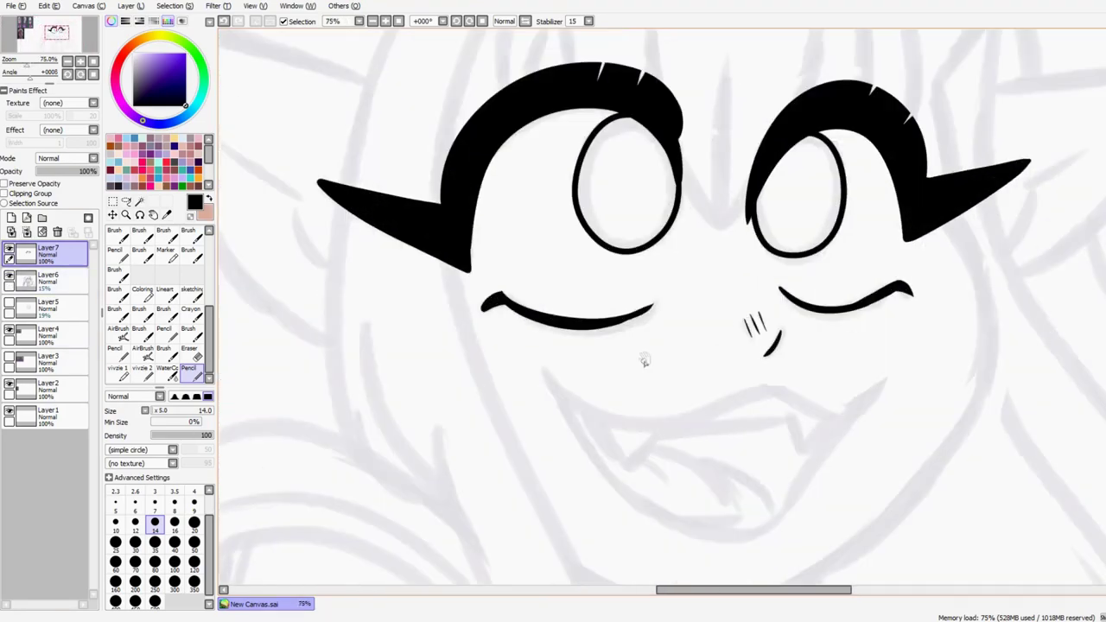
# - Adjust the wing of the right eye's lash with Transform and fill the gap where it joins the arch
pyautogui.moveTo(644, 361); pyautogui.dragTo(508, 388)
pyautogui.moveTo(898, 194); pyautogui.dragTo(777, 276)
pyautogui.hotkey('ctrl', 't')
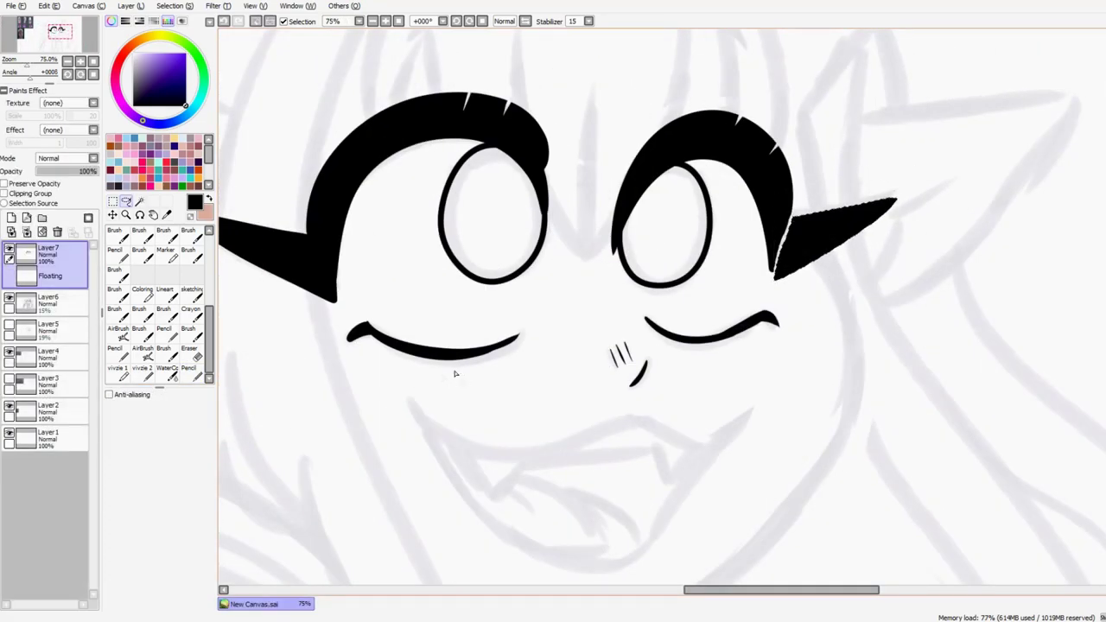
pyautogui.press('n')
pyautogui.moveTo(789, 194); pyautogui.dragTo(793, 221)
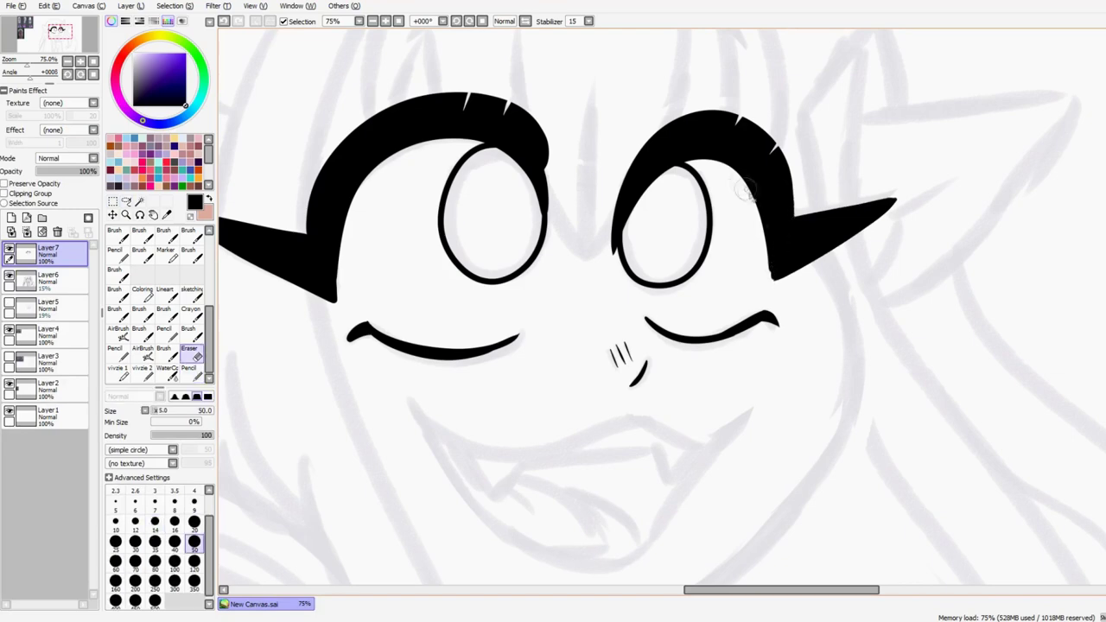
# - Ink the bangs with thin strands above both eyes and a pointed lock between them
pyautogui.moveTo(777, 320)
pyautogui.mouseDown()
pyautogui.moveTo(856, 328)
pyautogui.moveTo(859, 497)
pyautogui.mouseUp()
pyautogui.moveTo(806, 108)
pyautogui.mouseDown()
pyautogui.moveTo(833, 173)
pyautogui.moveTo(864, 328)
pyautogui.mouseUp()
pyautogui.moveTo(803, 198); pyautogui.dragTo(816, 285)
pyautogui.moveTo(765, 172); pyautogui.dragTo(751, 294)
pyautogui.moveTo(667, 292); pyautogui.dragTo(665, 444)
pyautogui.moveTo(695, 399); pyautogui.dragTo(665, 444)
pyautogui.moveTo(629, 363); pyautogui.dragTo(666, 441)
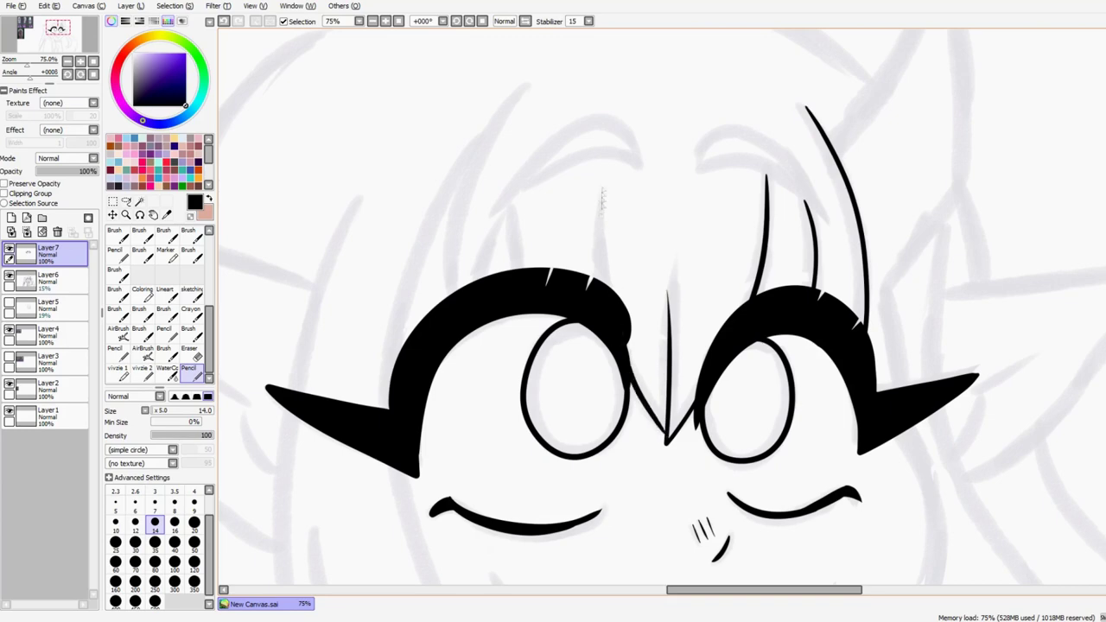
pyautogui.moveTo(508, 214); pyautogui.dragTo(484, 277)
pyautogui.moveTo(517, 88); pyautogui.dragTo(449, 294)
# - Outline both curved eyebrows and clean up the line ends with a small eraser
pyautogui.moveTo(639, 163); pyautogui.dragTo(503, 206)
pyautogui.moveTo(704, 136); pyautogui.dragTo(819, 192)
pyautogui.hotkey('ctrl', 'z')
pyautogui.moveTo(789, 254); pyautogui.dragTo(836, 258)
pyautogui.press('e')
pyautogui.scroll(2, 730, 294)
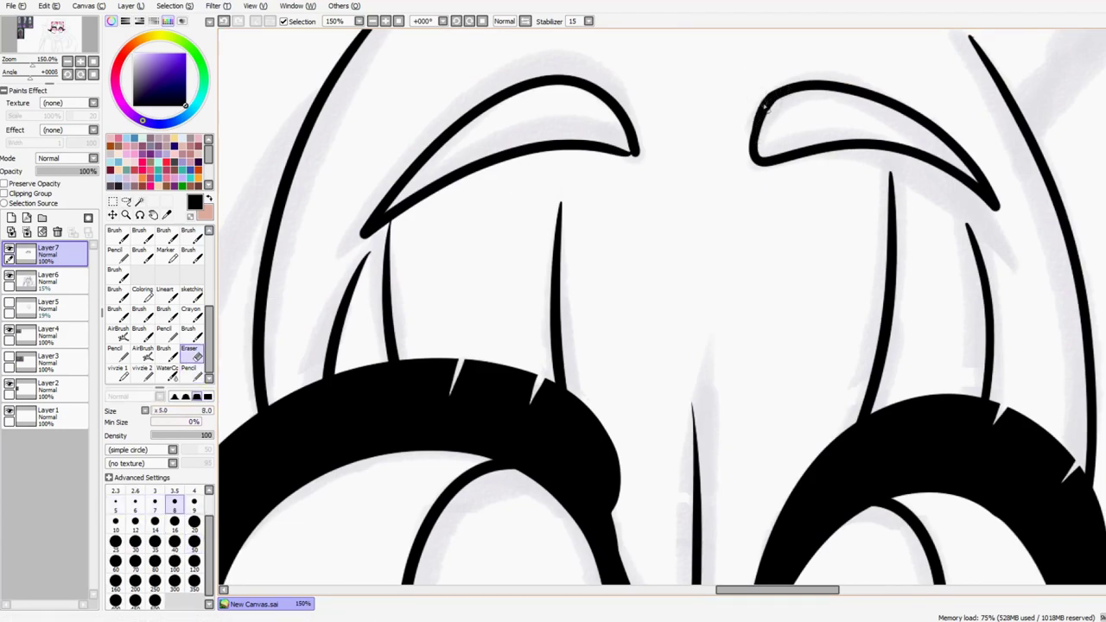
pyautogui.click(116, 521)
# - Ink the outline of the wide grin with the upper teeth and two fangs
pyautogui.press('n')
pyautogui.scroll(-2, 637, 172)
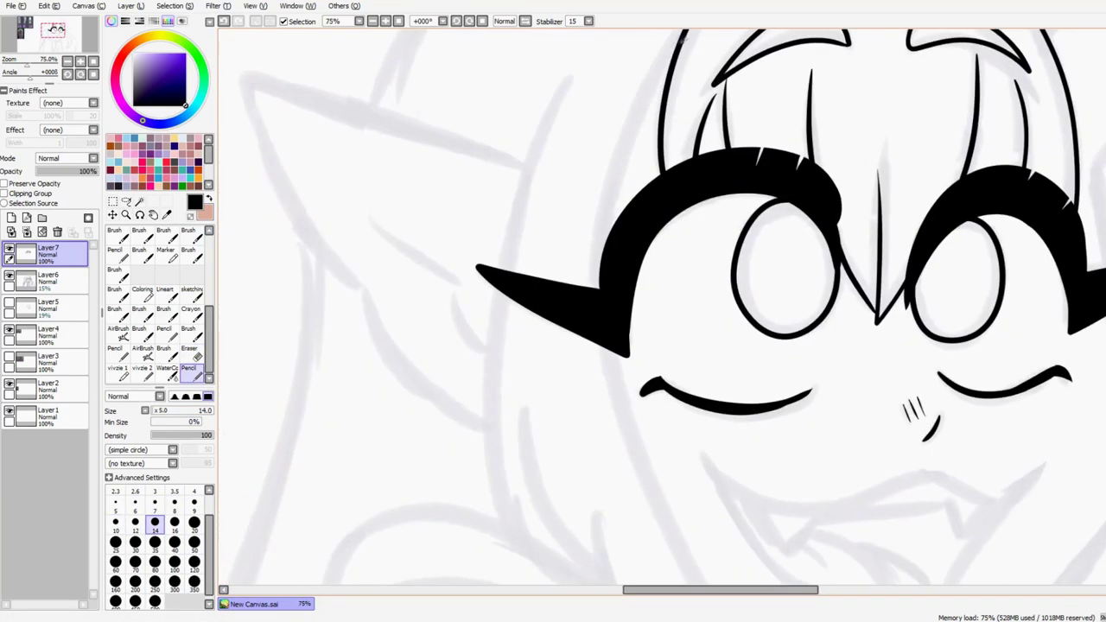
pyautogui.moveTo(864, 432)
pyautogui.mouseDown()
pyautogui.moveTo(755, 169)
pyautogui.moveTo(656, 195)
pyautogui.mouseUp()
pyautogui.moveTo(496, 220)
pyautogui.mouseDown()
pyautogui.moveTo(765, 259)
pyautogui.moveTo(833, 233)
pyautogui.moveTo(725, 364)
pyautogui.mouseUp()
pyautogui.hotkey('ctrl', 'z')
pyautogui.hotkey('ctrl', 'z')
pyautogui.moveTo(782, 267)
pyautogui.mouseDown()
pyautogui.moveTo(656, 278)
pyautogui.moveTo(522, 251)
pyautogui.moveTo(491, 216)
pyautogui.moveTo(691, 380)
pyautogui.moveTo(739, 387)
pyautogui.mouseUp()
pyautogui.press('e')
pyautogui.scroll(1, 708, 385)
pyautogui.press('n')
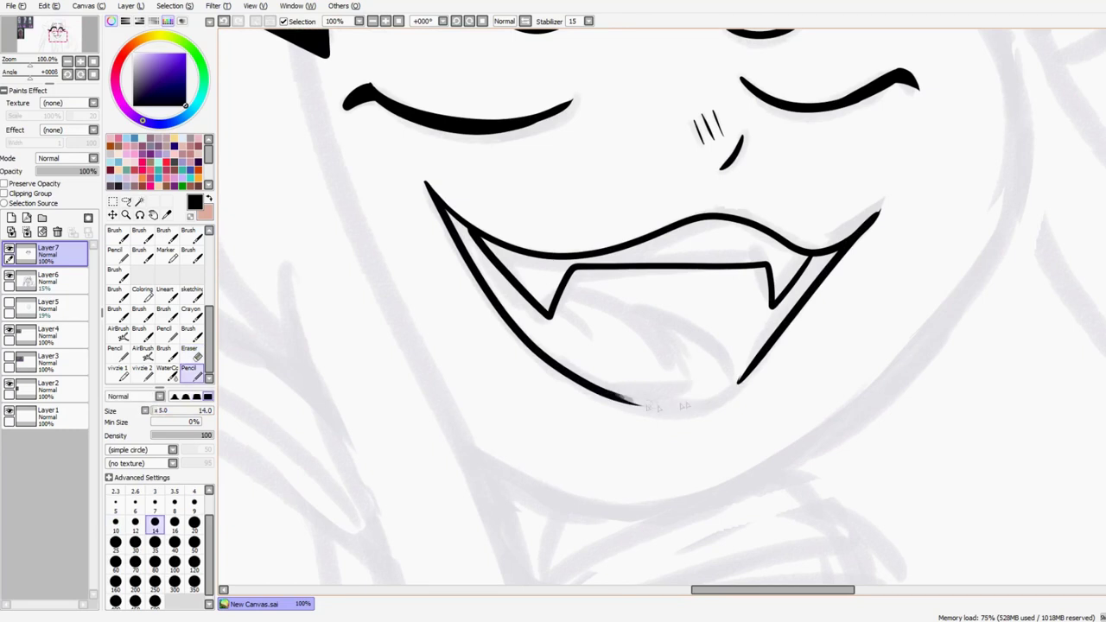
pyautogui.moveTo(604, 399); pyautogui.dragTo(750, 376)
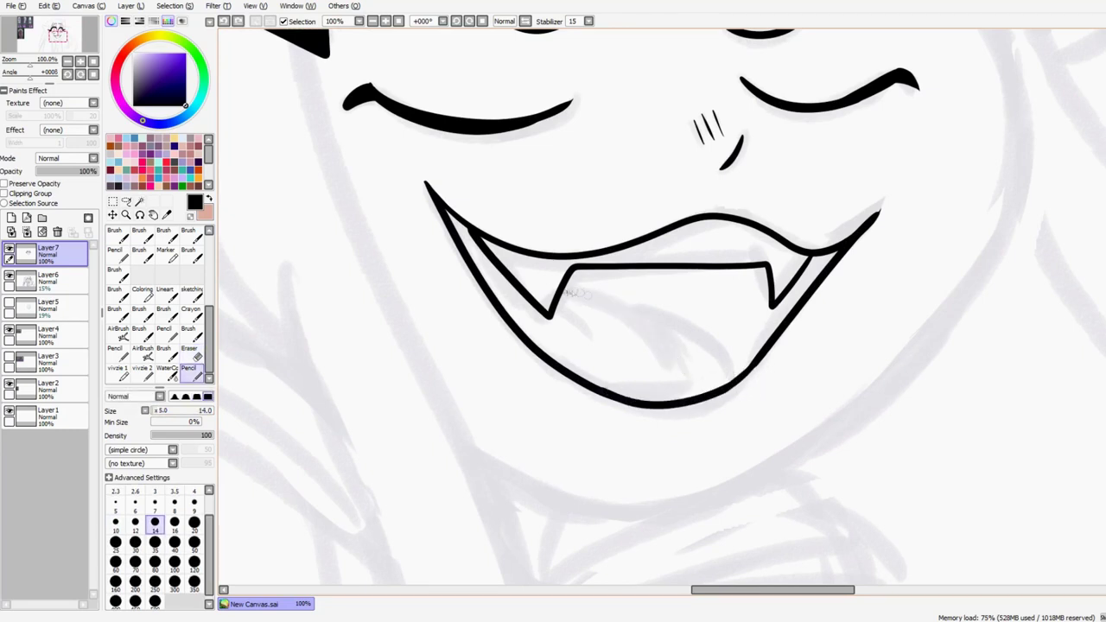
pyautogui.moveTo(572, 294); pyautogui.dragTo(733, 384)
pyautogui.moveTo(604, 384); pyautogui.dragTo(708, 370)
pyautogui.hotkey('ctrl', 'z')
pyautogui.moveTo(639, 389); pyautogui.dragTo(701, 369)
pyautogui.hotkey('ctrl', 'z')
pyautogui.hotkey('ctrl', 'z')
pyautogui.hotkey('ctrl', 'z')
# - Ink the tongue with its centre crease and the lower teeth inside the mouth
pyautogui.moveTo(566, 295); pyautogui.dragTo(735, 384)
pyautogui.moveTo(553, 299); pyautogui.dragTo(662, 364)
pyautogui.hotkey('ctrl', 'z')
pyautogui.moveTo(493, 287); pyautogui.dragTo(533, 301)
pyautogui.moveTo(560, 299); pyautogui.dragTo(612, 340)
pyautogui.press('e')
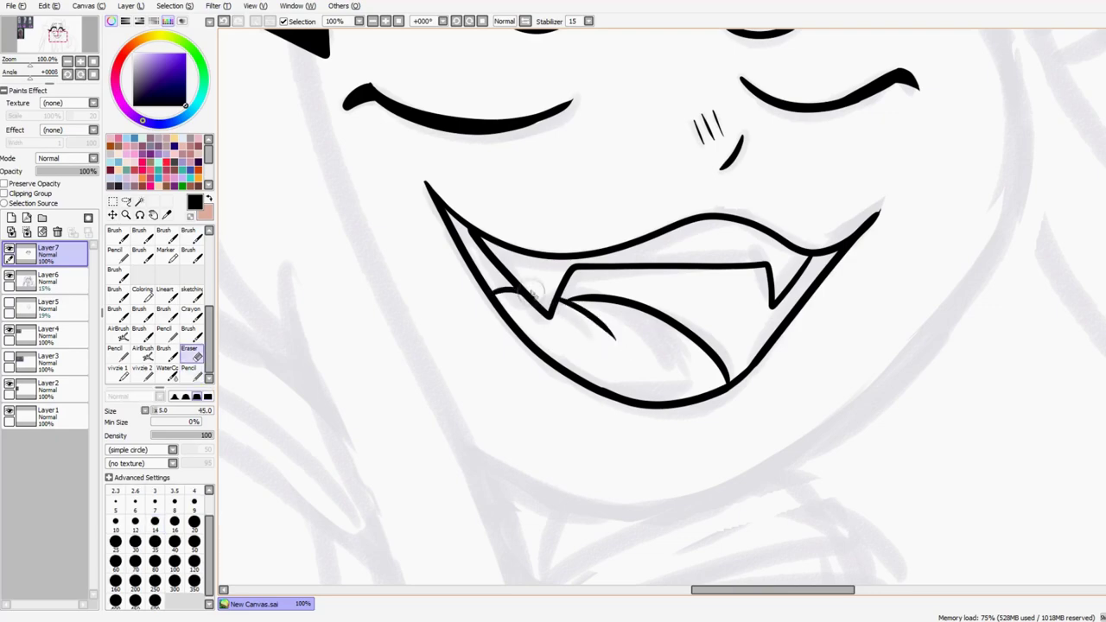
pyautogui.scroll(3, 528, 288)
pyautogui.scroll(4, 757, 402)
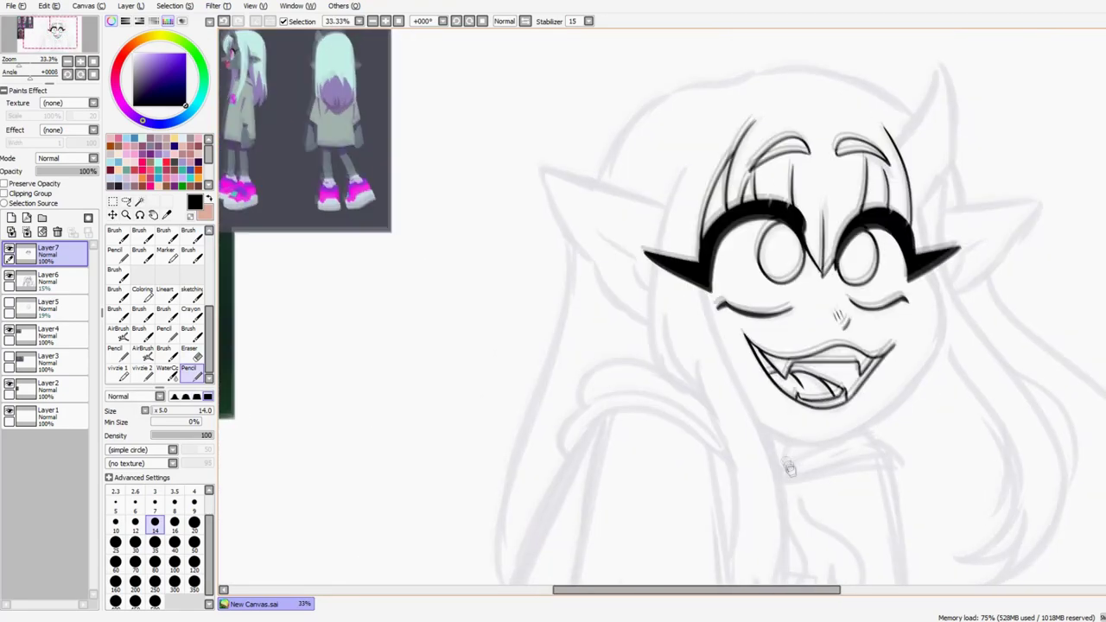
# - Ink the long front hair lock beside the face and the left pointed ear with its inner fold
pyautogui.scroll(2, 789, 466)
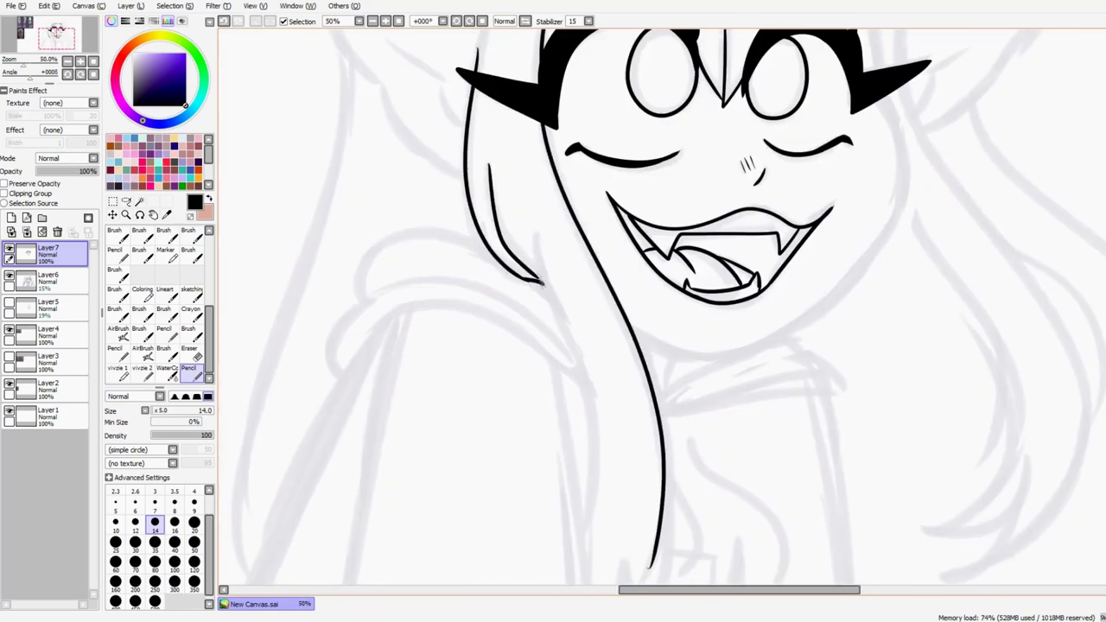
pyautogui.moveTo(632, 412)
pyautogui.mouseDown()
pyautogui.moveTo(621, 156)
pyautogui.moveTo(613, 290)
pyautogui.mouseUp()
pyautogui.moveTo(626, 86); pyautogui.dragTo(640, 311)
pyautogui.moveTo(602, 372); pyautogui.dragTo(665, 259)
pyautogui.press('e')
pyautogui.press('n')
pyautogui.moveTo(584, 258); pyautogui.dragTo(648, 326)
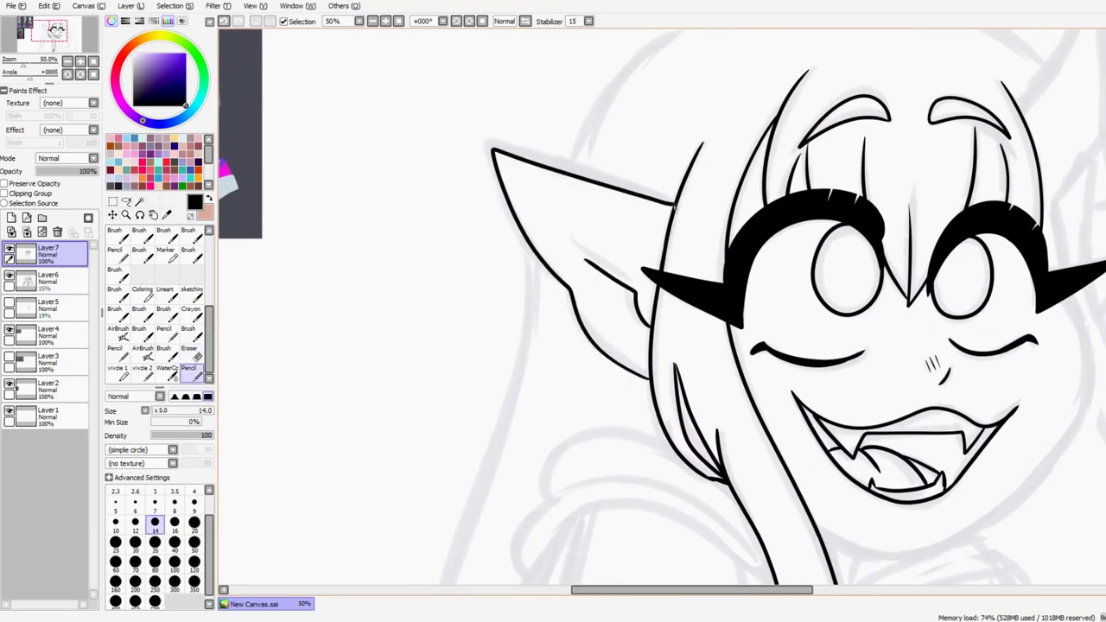
# - Ink the right pointed ear, the hair strand falling behind it and the jawline down to the chin
pyautogui.moveTo(1007, 423); pyautogui.dragTo(662, 423)
pyautogui.moveTo(766, 302); pyautogui.dragTo(605, 371)
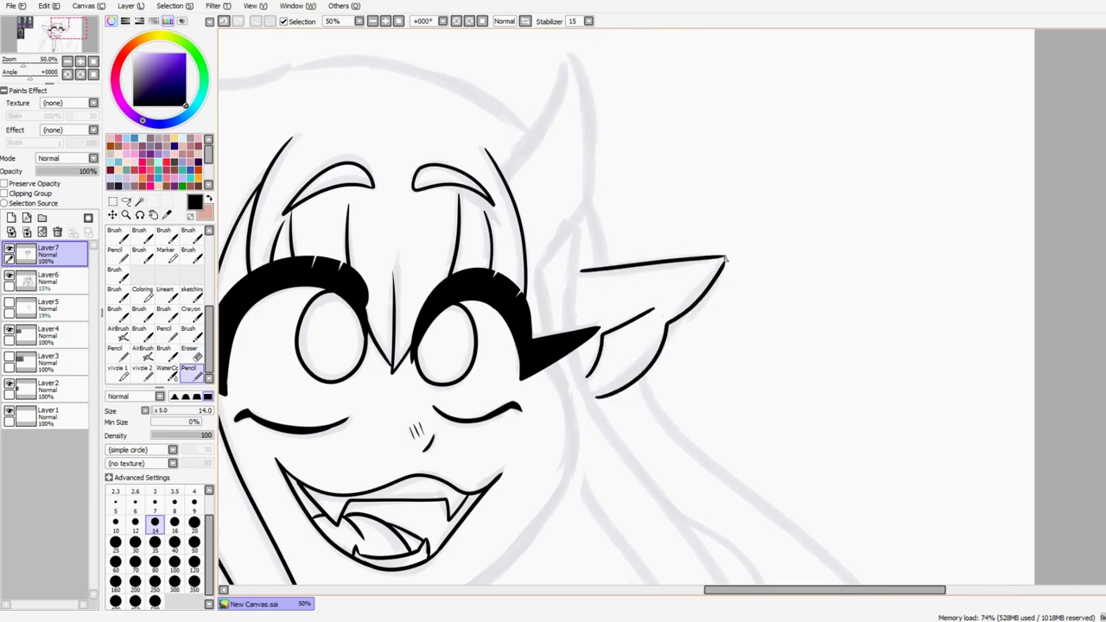
pyautogui.moveTo(726, 258); pyautogui.dragTo(864, 162)
pyautogui.moveTo(691, 432); pyautogui.dragTo(715, 242)
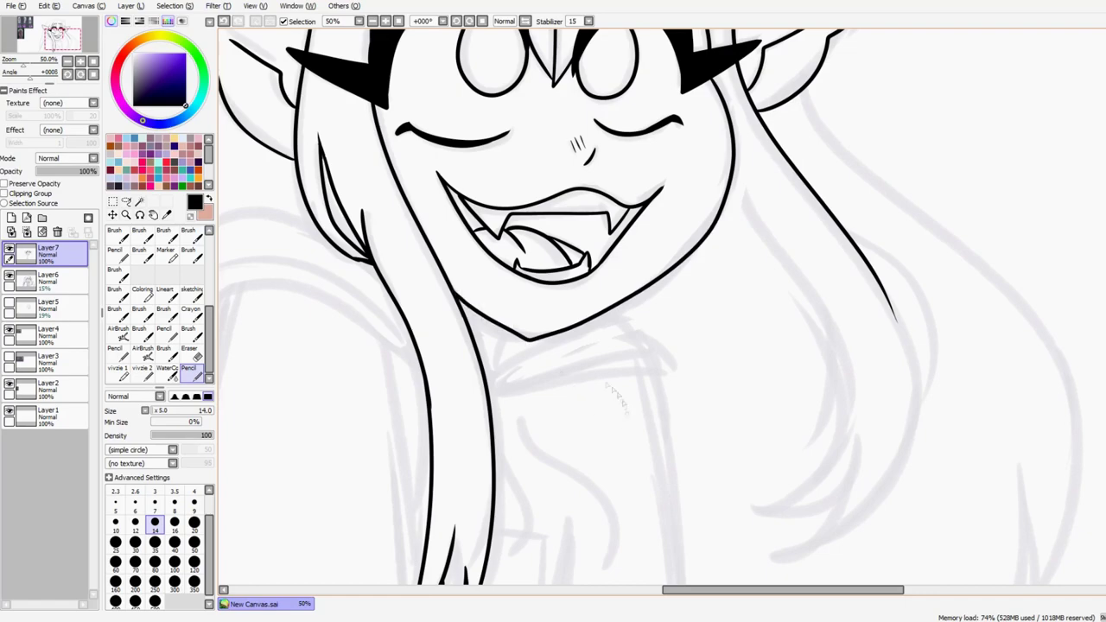
pyautogui.moveTo(605, 345); pyautogui.dragTo(682, 389)
pyautogui.hotkey('ctrl', 'shift', 'n')
pyautogui.hotkey('ctrl', 't')
pyautogui.moveTo(821, 255); pyautogui.dragTo(810, 256)
pyautogui.press('Return')
pyautogui.scroll(-3, 715, 381)
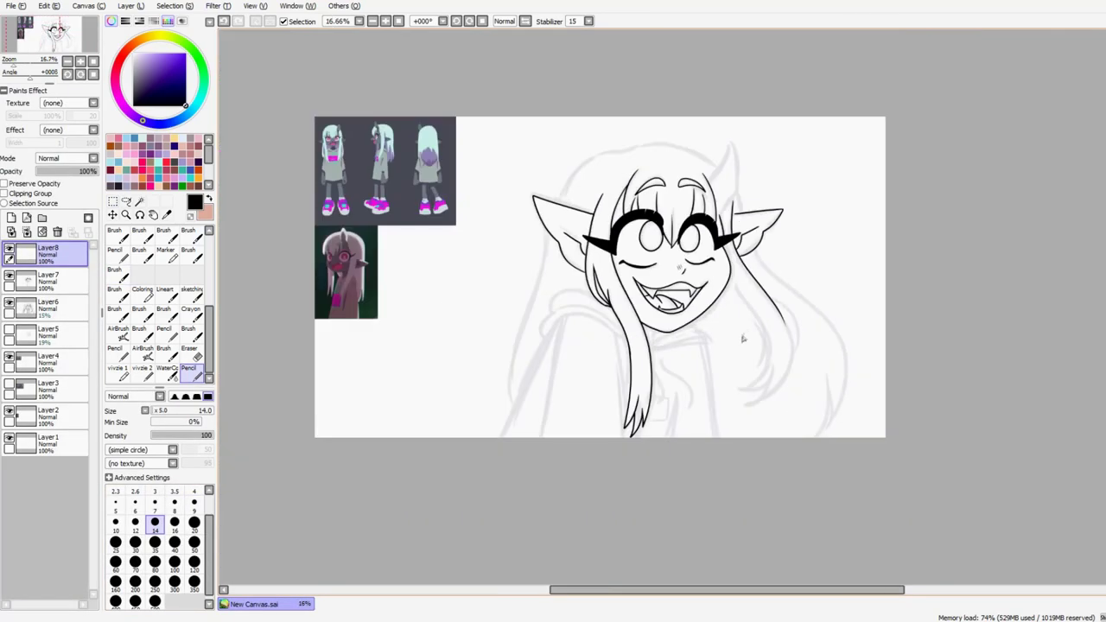
# - Erase the overlapping short strands beside the left cheek and smooth the outline of the front lock
pyautogui.scroll(3, 716, 381)
pyautogui.moveTo(716, 381); pyautogui.dragTo(774, 368)
pyautogui.press('e')
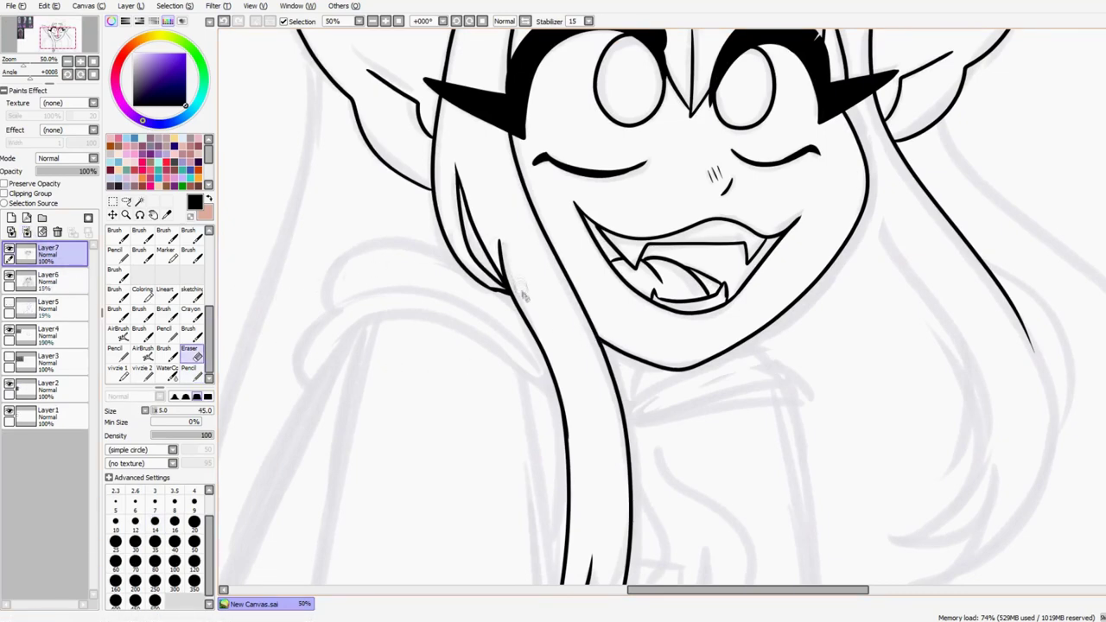
pyautogui.press('n')
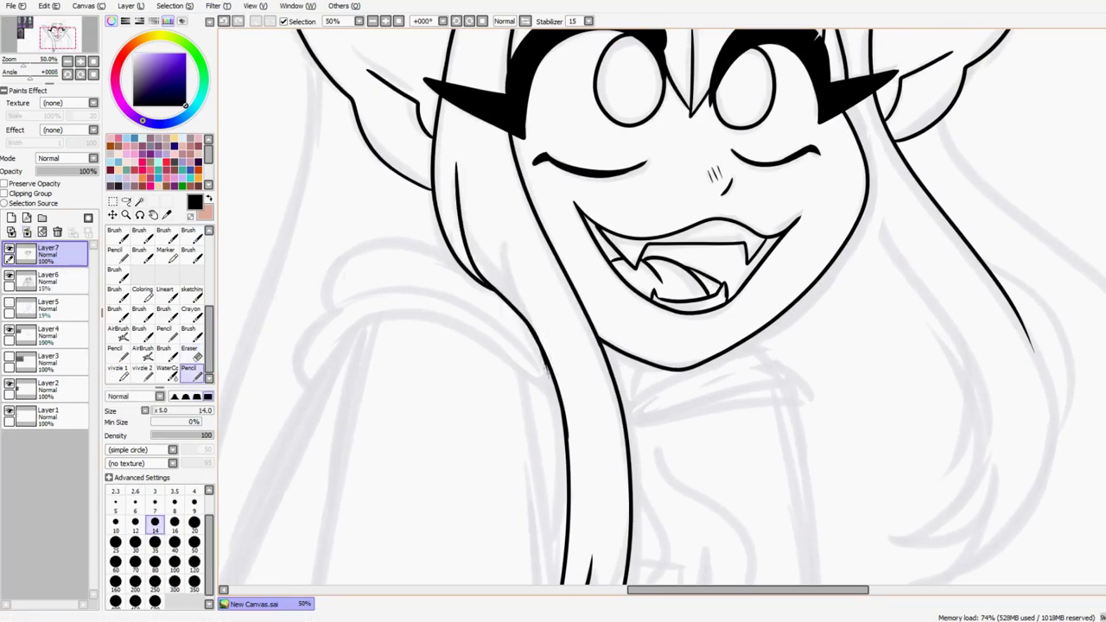
# - Ink the neck, the folded collar under the chin and the right edge of the torso
pyautogui.scroll(-5, 839, 414)
pyautogui.scroll(3, 753, 501)
pyautogui.scroll(2, 581, 292)
pyautogui.moveTo(598, 197); pyautogui.dragTo(579, 278)
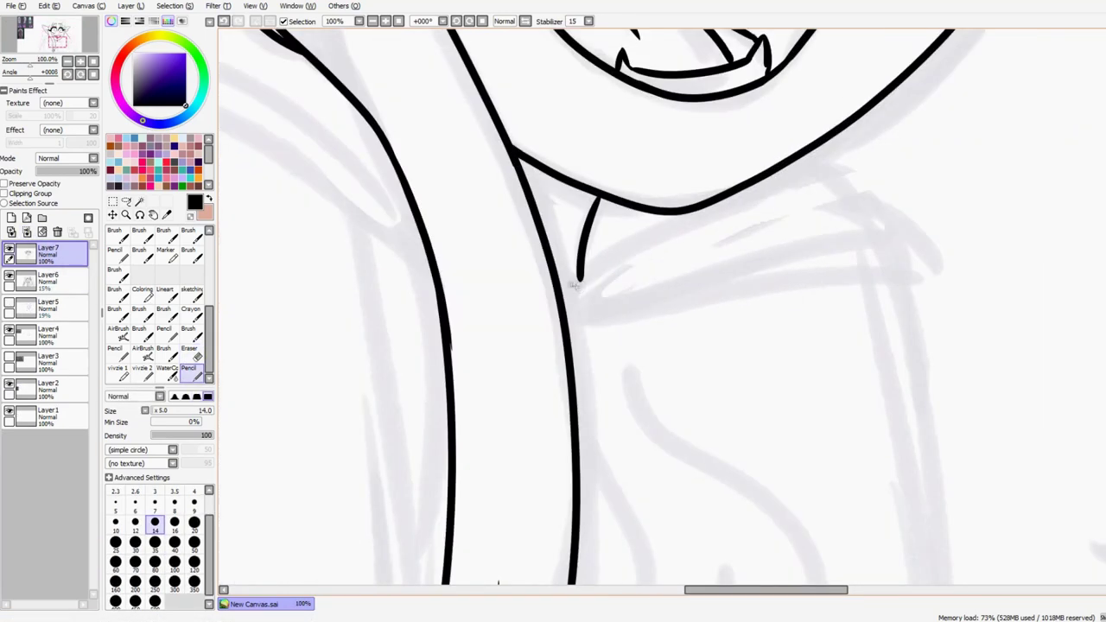
pyautogui.moveTo(838, 219)
pyautogui.mouseDown()
pyautogui.moveTo(807, 144)
pyautogui.moveTo(772, 247)
pyautogui.moveTo(793, 516)
pyautogui.mouseUp()
pyautogui.moveTo(697, 43); pyautogui.dragTo(711, 181)
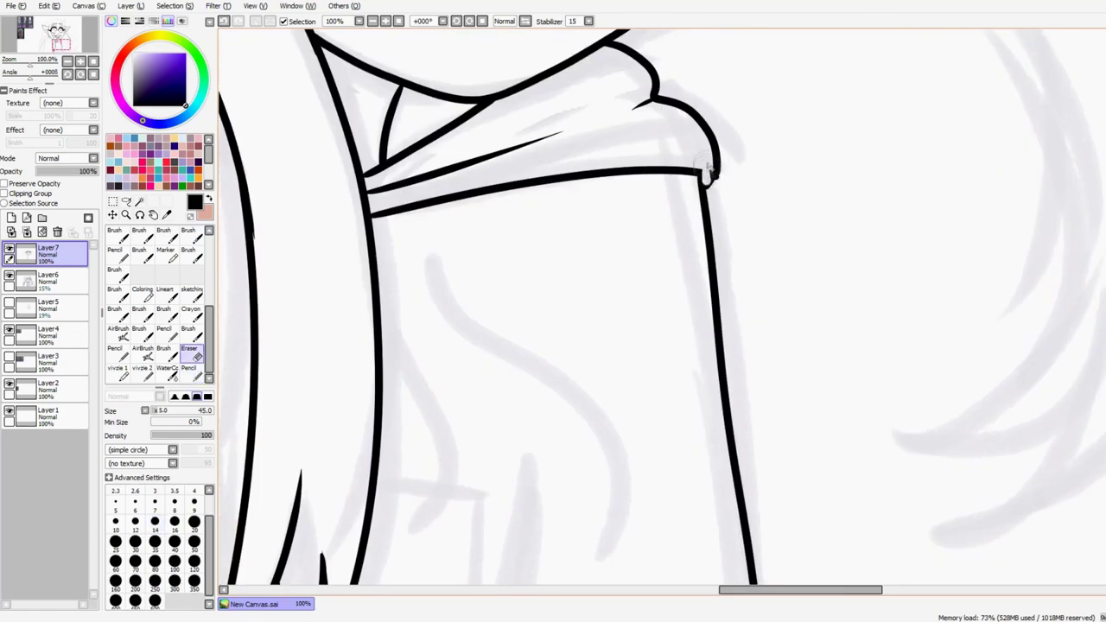
# - Ink the hood draped over the left shoulder and start the outer sleeve line below it
pyautogui.scroll(-4, 549, 577)
pyautogui.scroll(3, 805, 399)
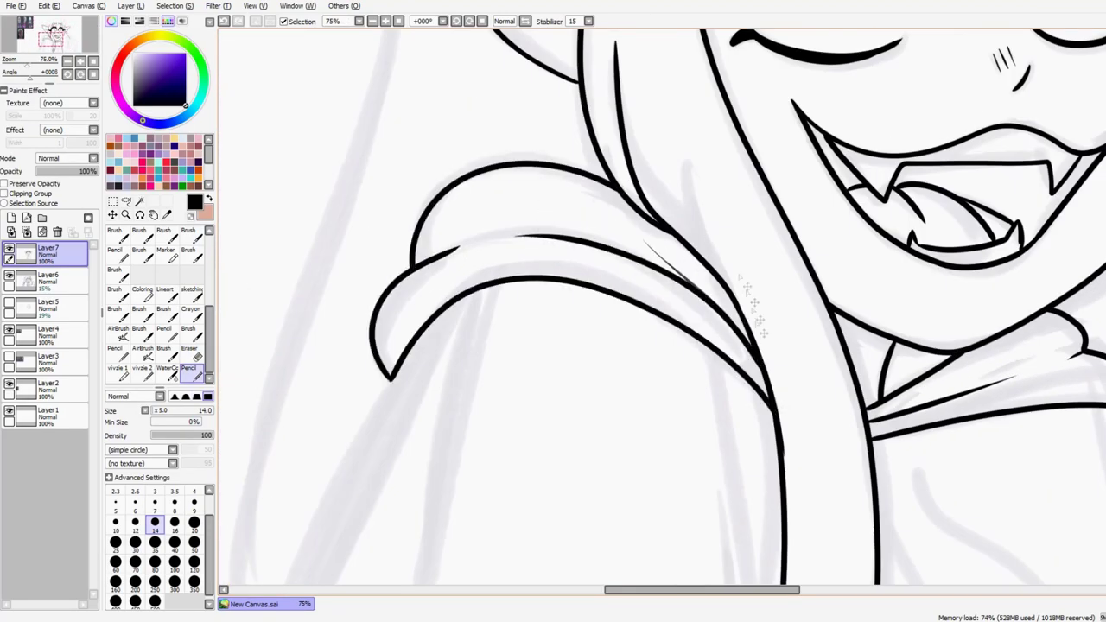
pyautogui.moveTo(406, 553); pyautogui.dragTo(483, 285)
pyautogui.moveTo(363, 536); pyautogui.dragTo(423, 307)
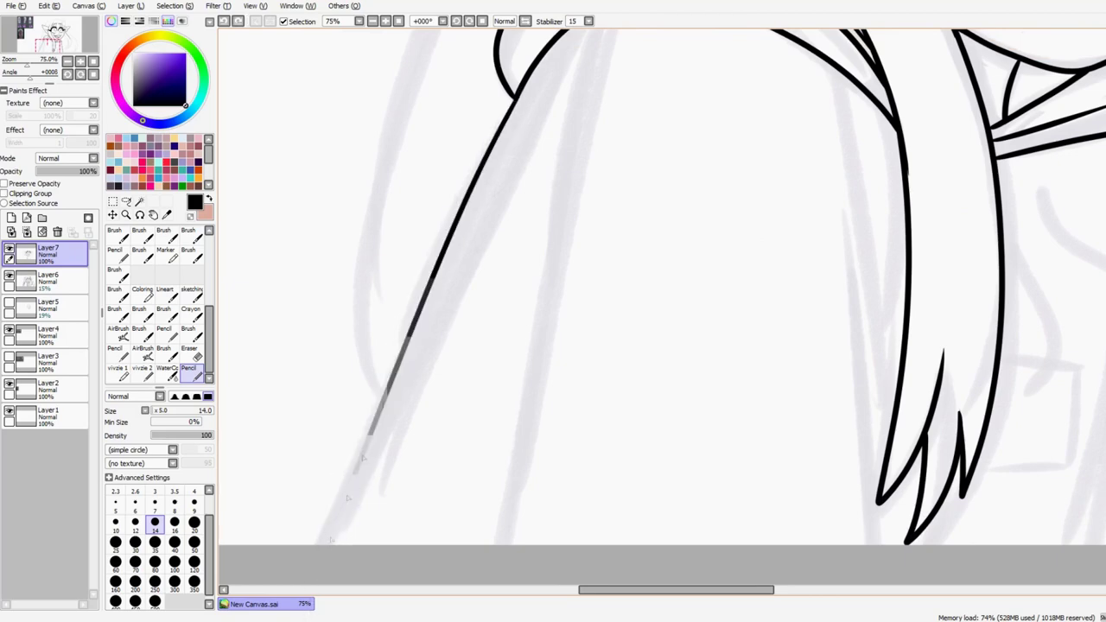
# - Ink the rectangular chest patch and two thick curved hoodie drawstrings, and trim the string ends
pyautogui.moveTo(486, 157); pyautogui.dragTo(683, 385)
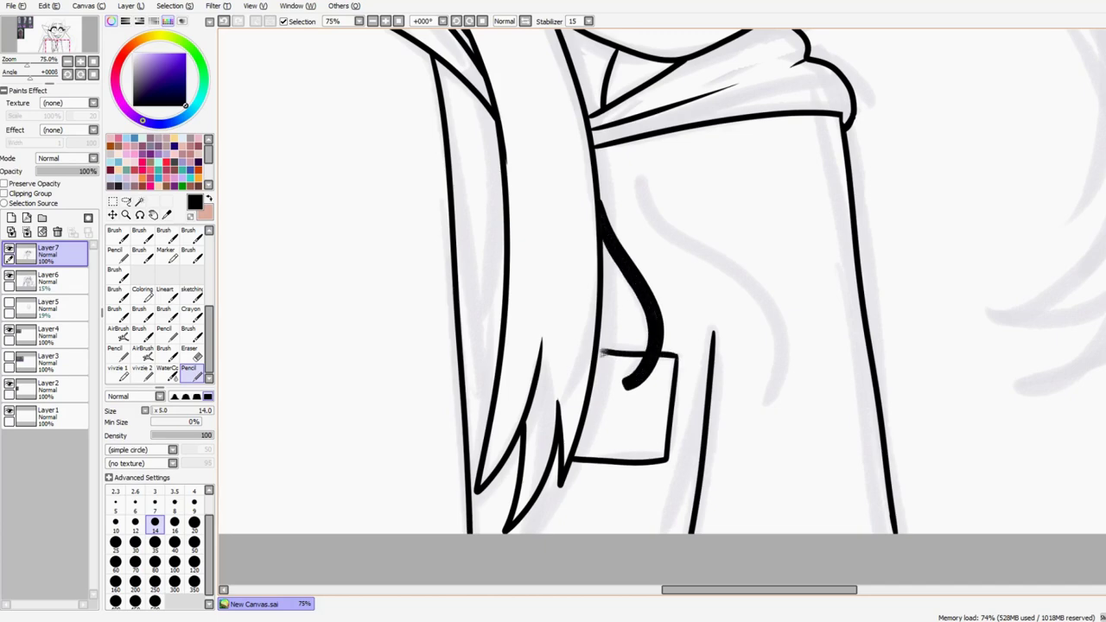
pyautogui.moveTo(726, 342); pyautogui.dragTo(587, 309)
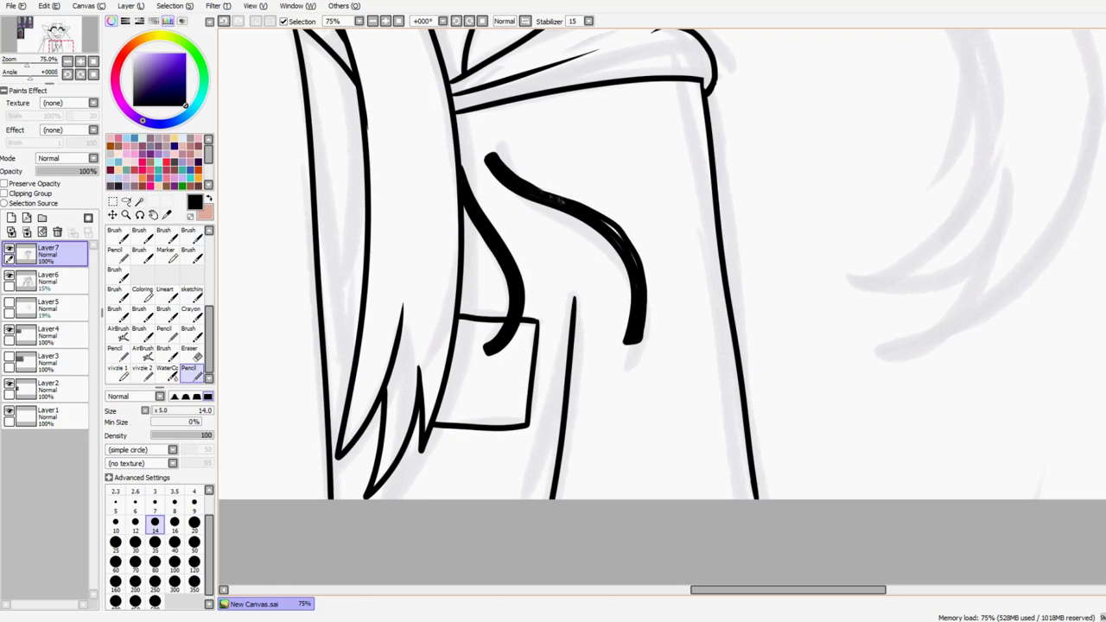
pyautogui.scroll(2, 654, 415)
pyautogui.moveTo(720, 375); pyautogui.dragTo(717, 341)
pyautogui.press('e')
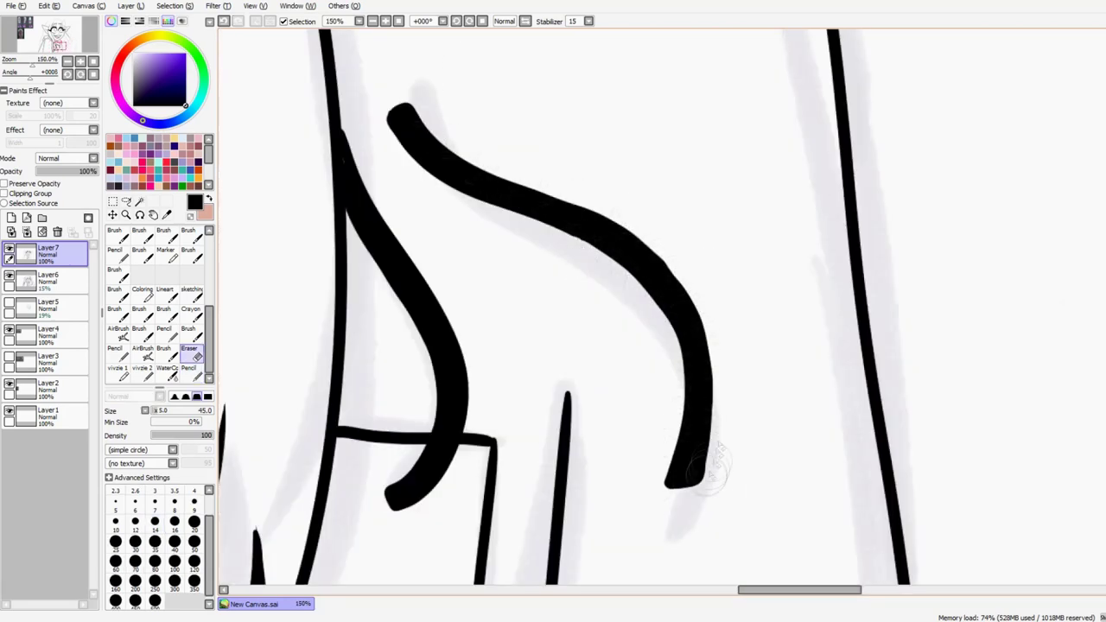
pyautogui.press('n')
pyautogui.scroll(-5, 615, 424)
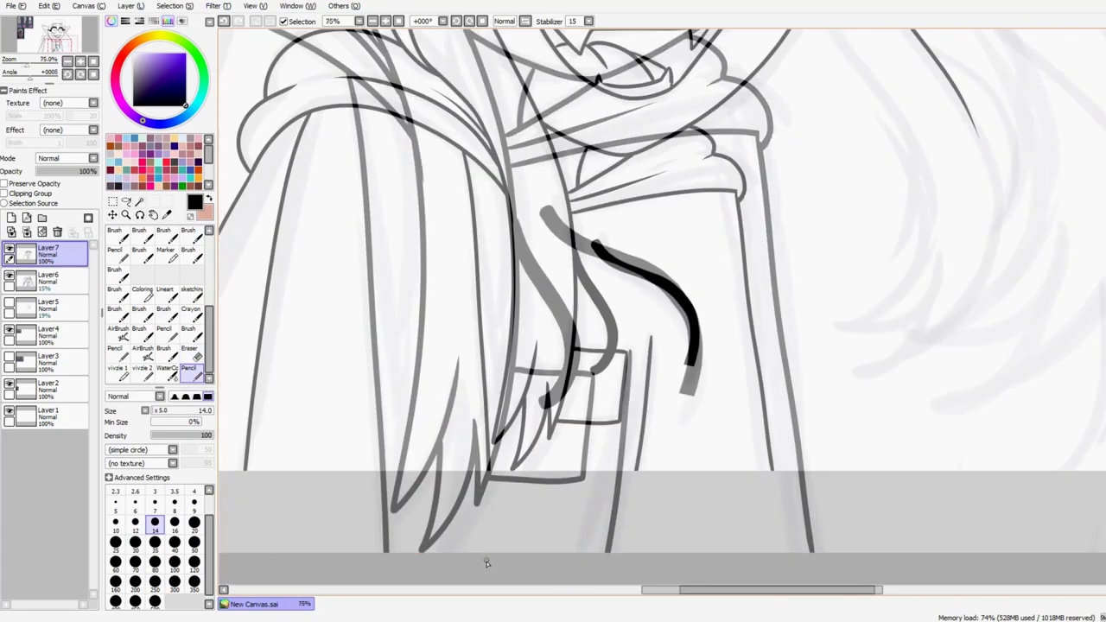
# - Ink the long outer edge of the hair on the character's left side down to the sleeve
pyautogui.scroll(2, 682, 328)
pyautogui.scroll(1, 691, 349)
pyautogui.moveTo(568, 42); pyautogui.dragTo(529, 226)
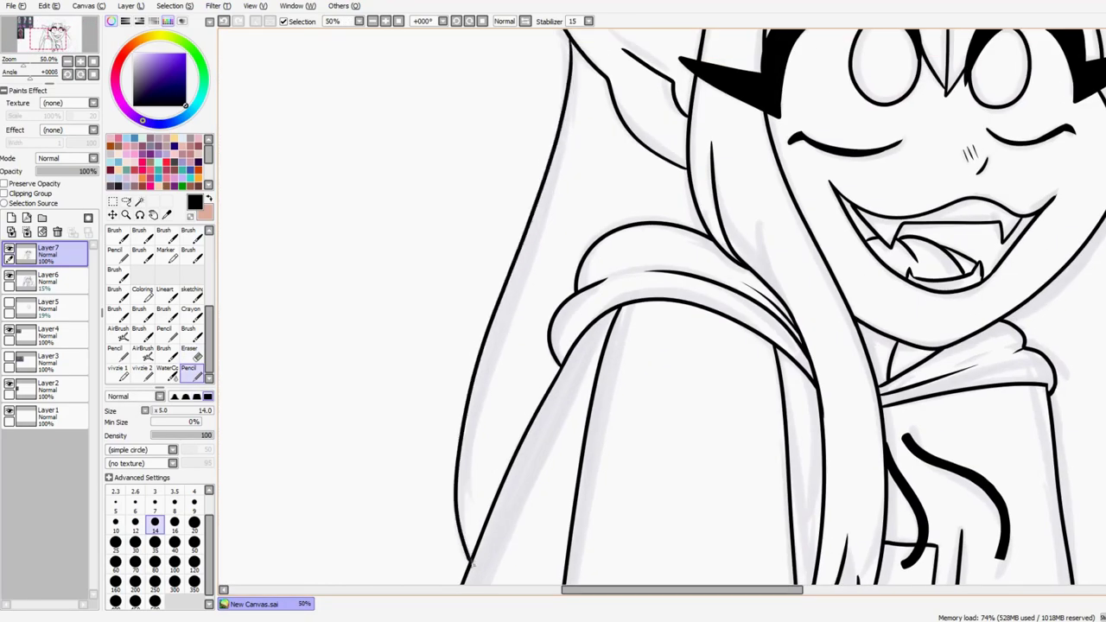
# - Ink the outline over the crown of the head down to the left ear and clean the joins there
pyautogui.scroll(-2, 471, 563)
pyautogui.scroll(2, 657, 259)
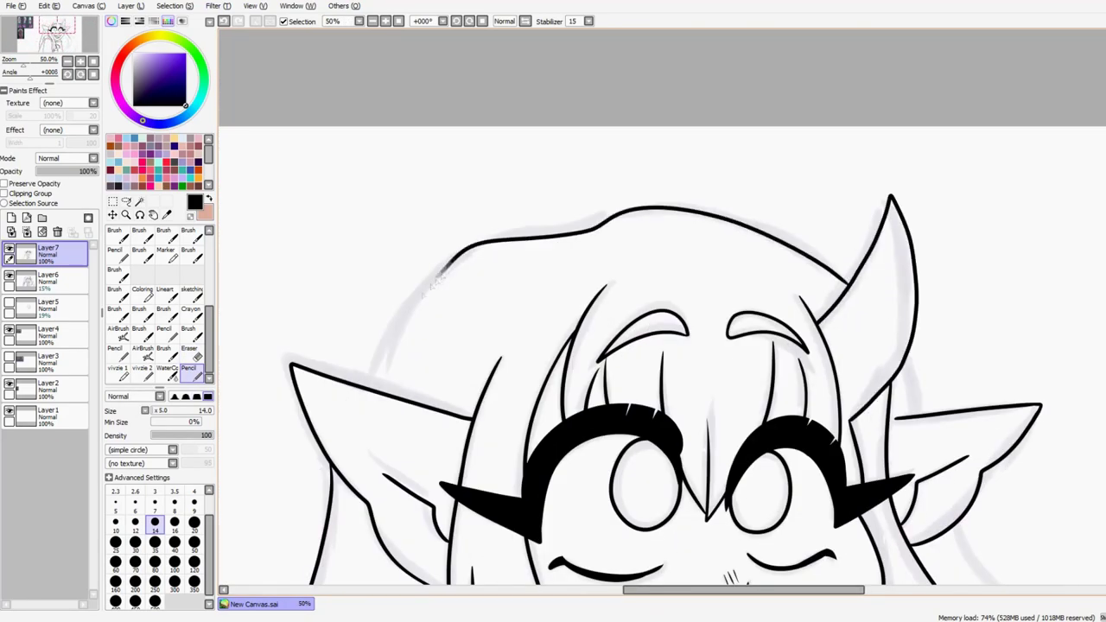
pyautogui.scroll(-2, 657, 346)
pyautogui.scroll(2, 657, 346)
pyautogui.hotkey('ctrl', 'z')
pyautogui.moveTo(950, 194); pyautogui.dragTo(683, 143)
pyautogui.scroll(2, 451, 326)
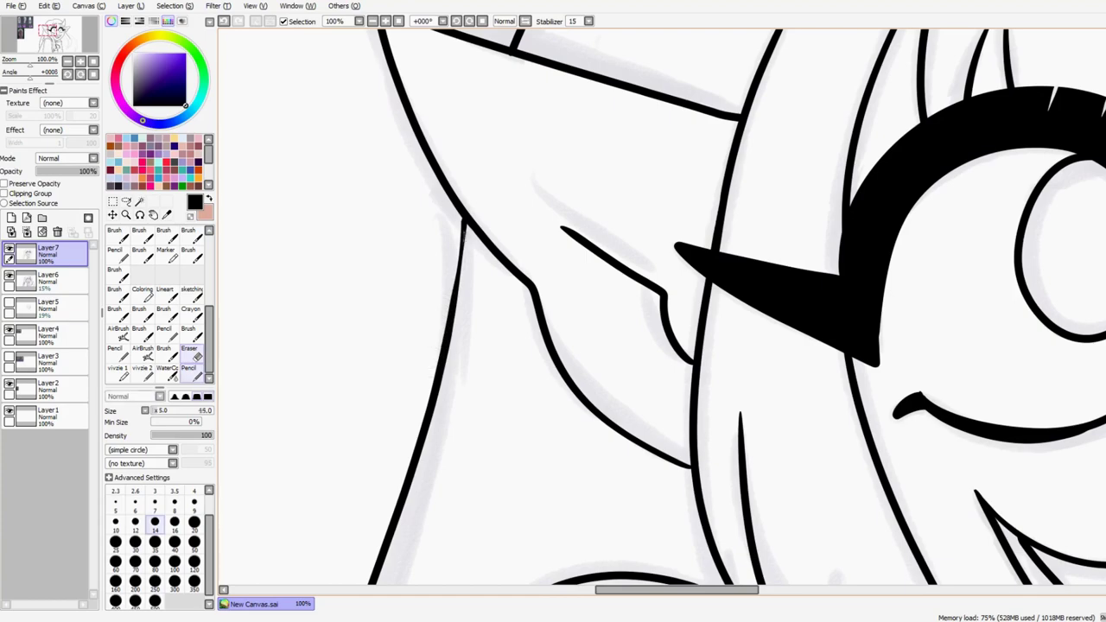
# - Ink the curved lock hanging beside the right cheek, ending it in several pointed tips
pyautogui.scroll(-2, 786, 393)
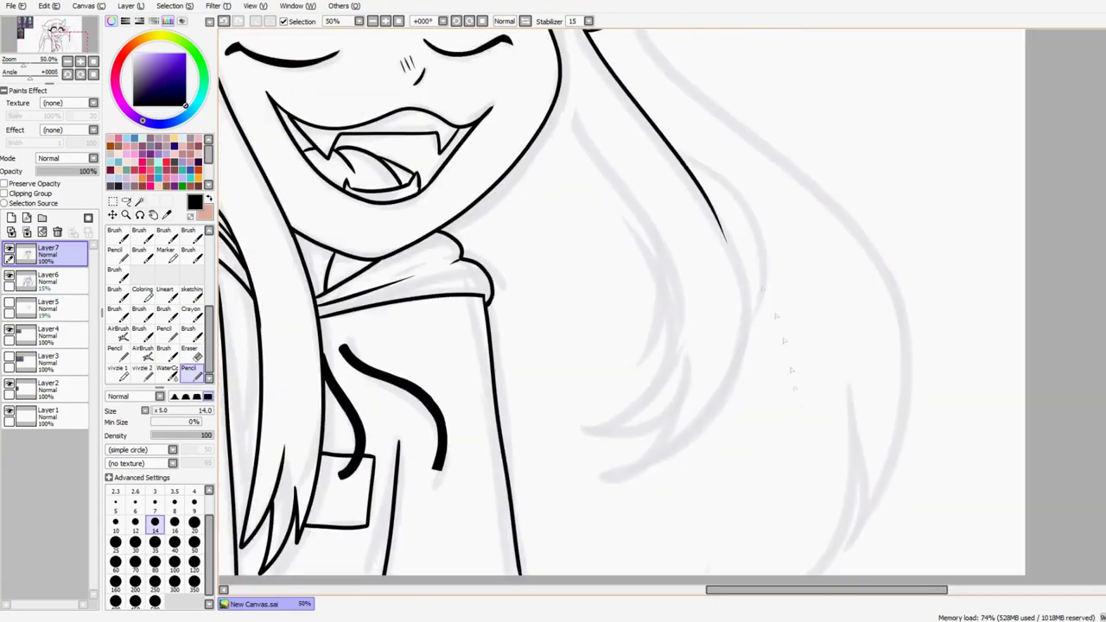
pyautogui.moveTo(727, 340); pyautogui.dragTo(730, 242)
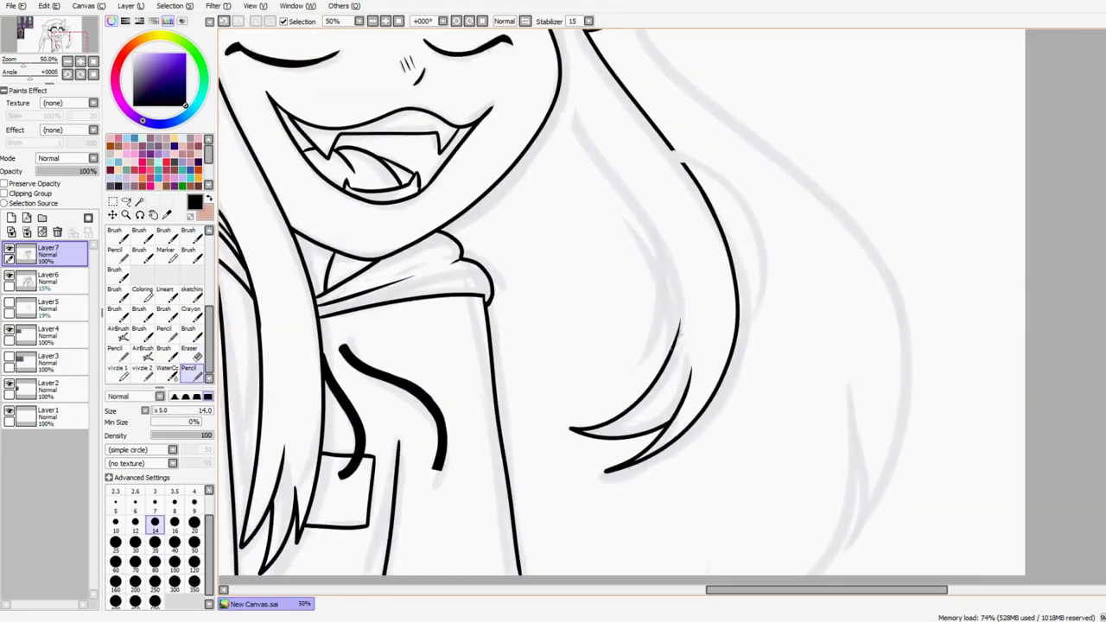
pyautogui.moveTo(663, 272); pyautogui.dragTo(556, 324)
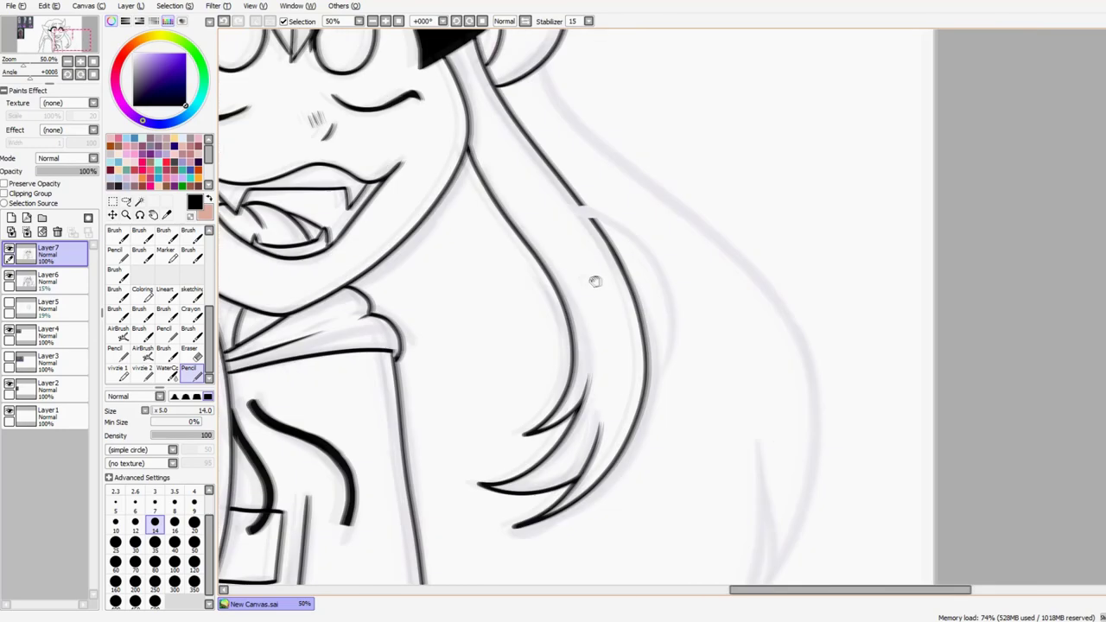
pyautogui.moveTo(628, 367); pyautogui.dragTo(596, 226)
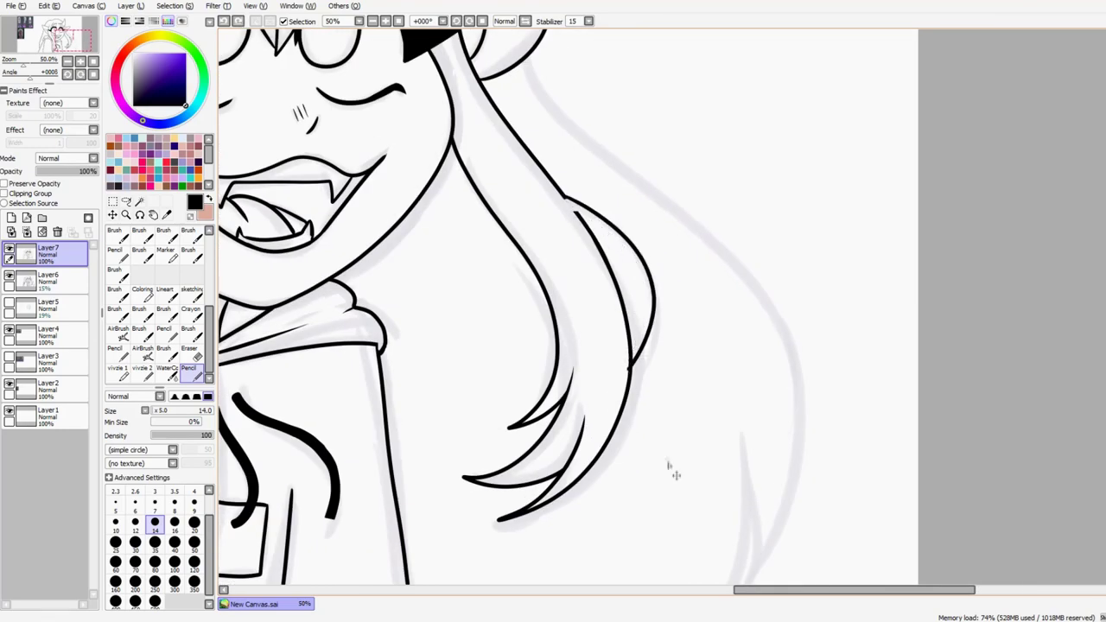
pyautogui.scroll(3, 635, 465)
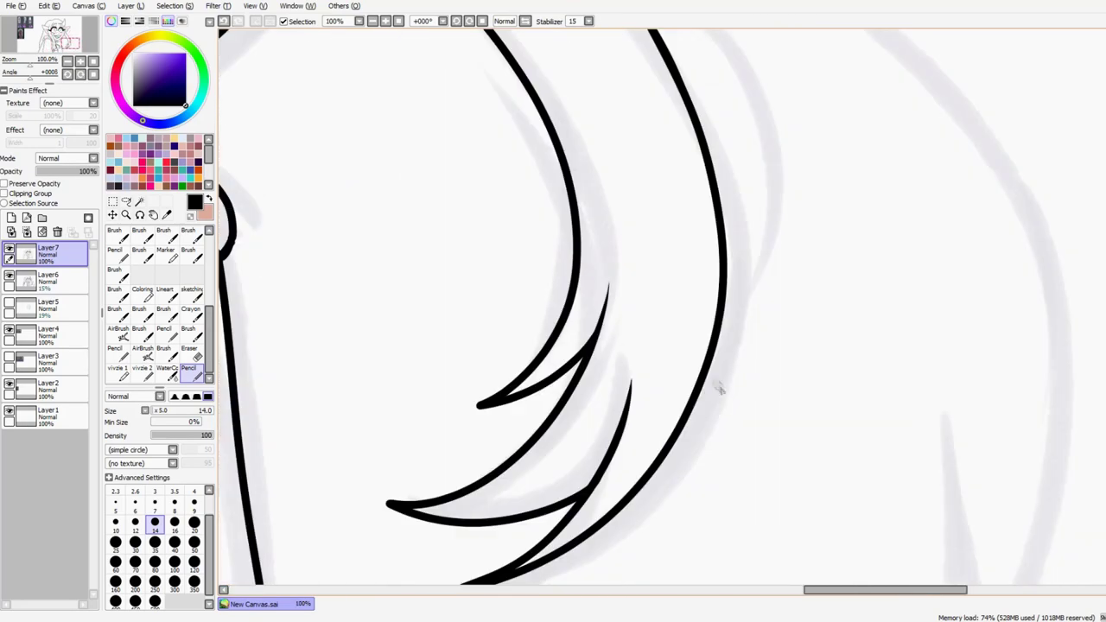
# - Ink the large outer hair contour from below the right ear to the canvas edge, with pointed strands at its end
pyautogui.scroll(-3, 545, 563)
pyautogui.scroll(-1, 545, 563)
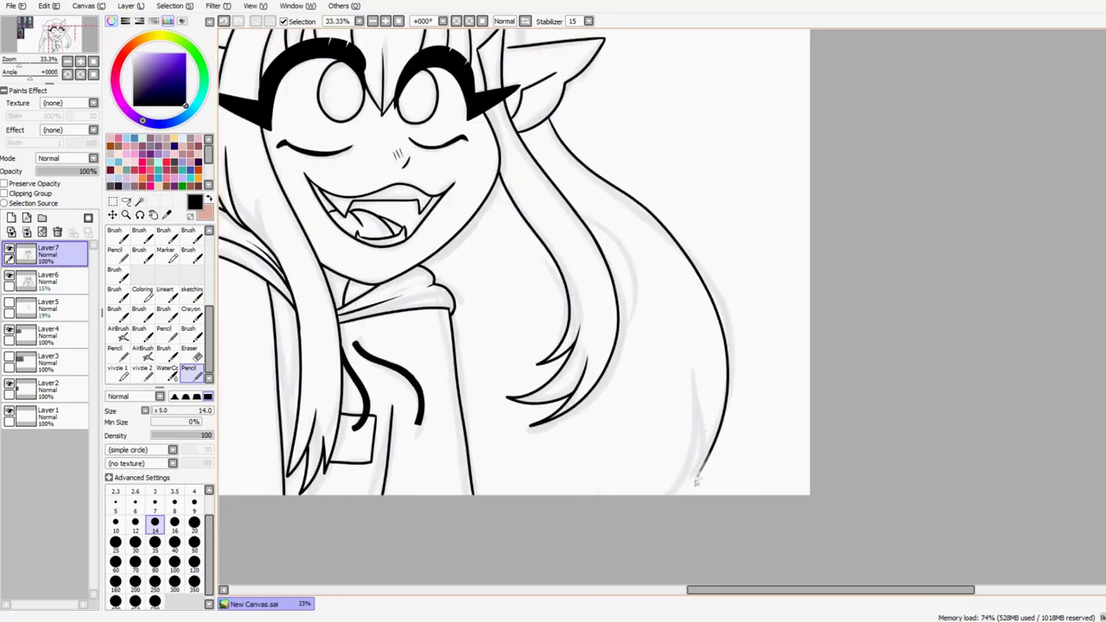
pyautogui.scroll(2, 624, 481)
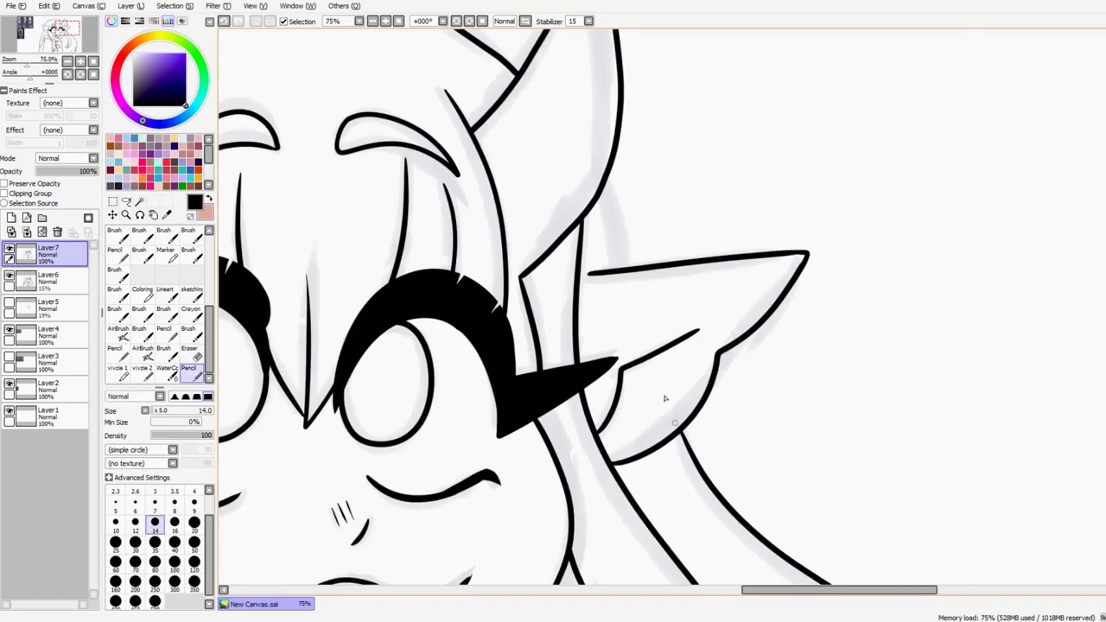
pyautogui.scroll(-3, 604, 273)
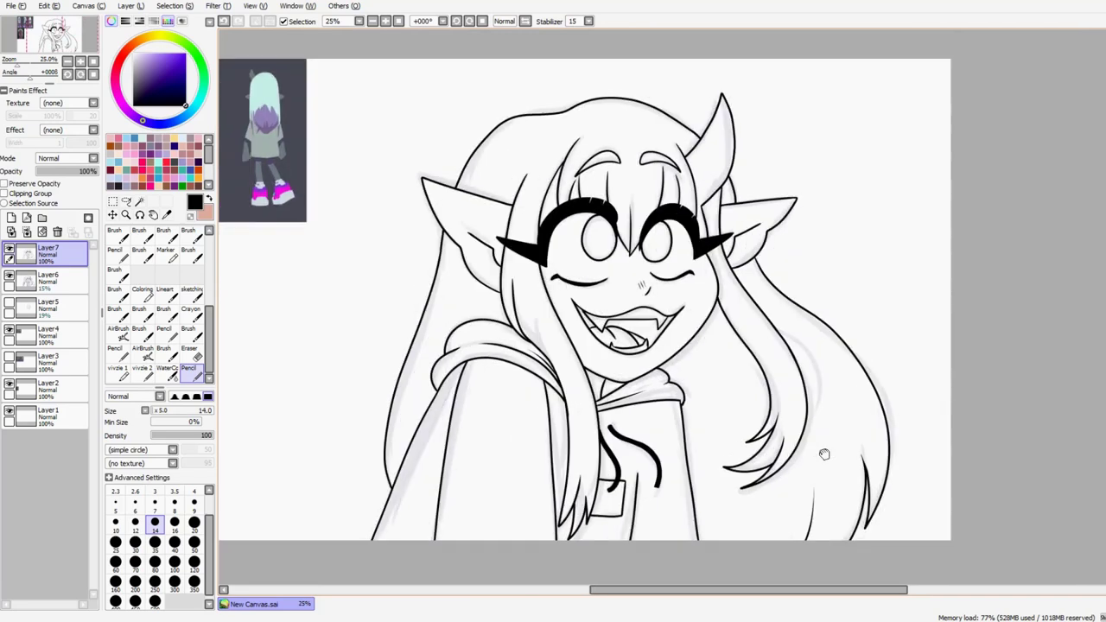
# - Create a colour layer beneath the line art and select the face, ears, horn and neck on the line art
pyautogui.click(12, 218)
pyautogui.press('w')
pyautogui.click(604, 112)
pyautogui.hotkey('ctrl', 'd')
pyautogui.click(600, 177)
pyautogui.click(683, 285)
pyautogui.click(764, 129)
pyautogui.click(812, 208)
pyautogui.click(518, 211)
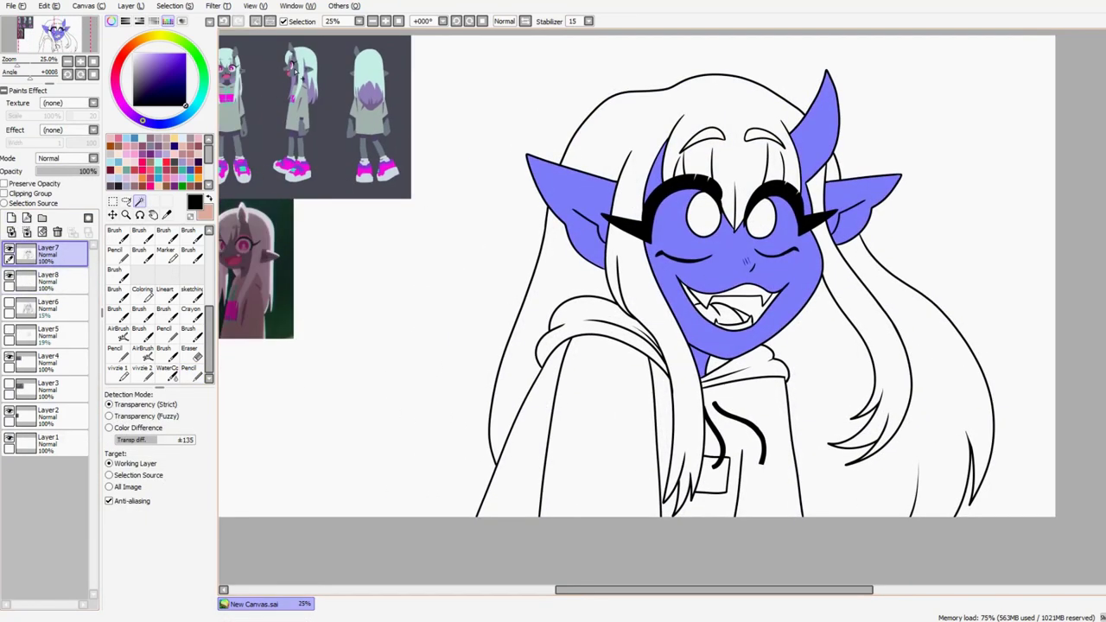
# - Fill the skin and horn with slate grey and select all the hair sections
pyautogui.click(682, 285)
pyautogui.click(637, 111)
pyautogui.click(561, 389)
pyautogui.click(864, 363)
pyautogui.click(855, 259)
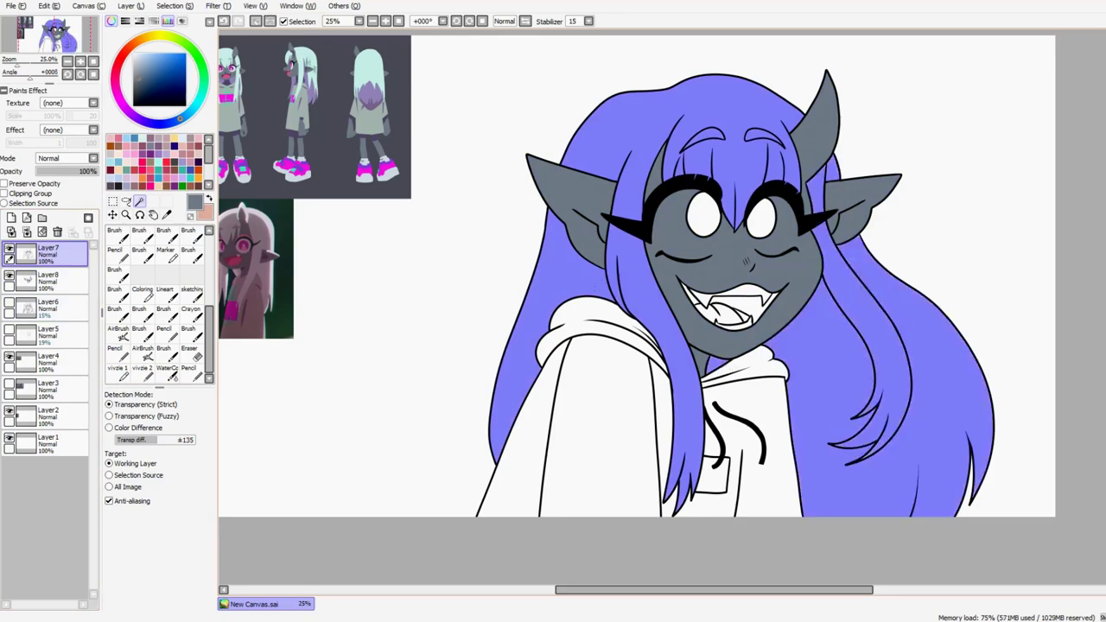
# - Fill the hair with pale mint and select both irises
pyautogui.click(156, 95)
pyautogui.click(704, 217)
pyautogui.click(760, 218)
# - Sample purple-magenta from the reference character's eyes and fill both irises with it on the colour layer
pyautogui.moveTo(605, 259); pyautogui.dragTo(691, 280)
pyautogui.scroll(3, 389, 139)
pyautogui.keyDown('alt'); pyautogui.click(393, 303); pyautogui.keyUp('alt')
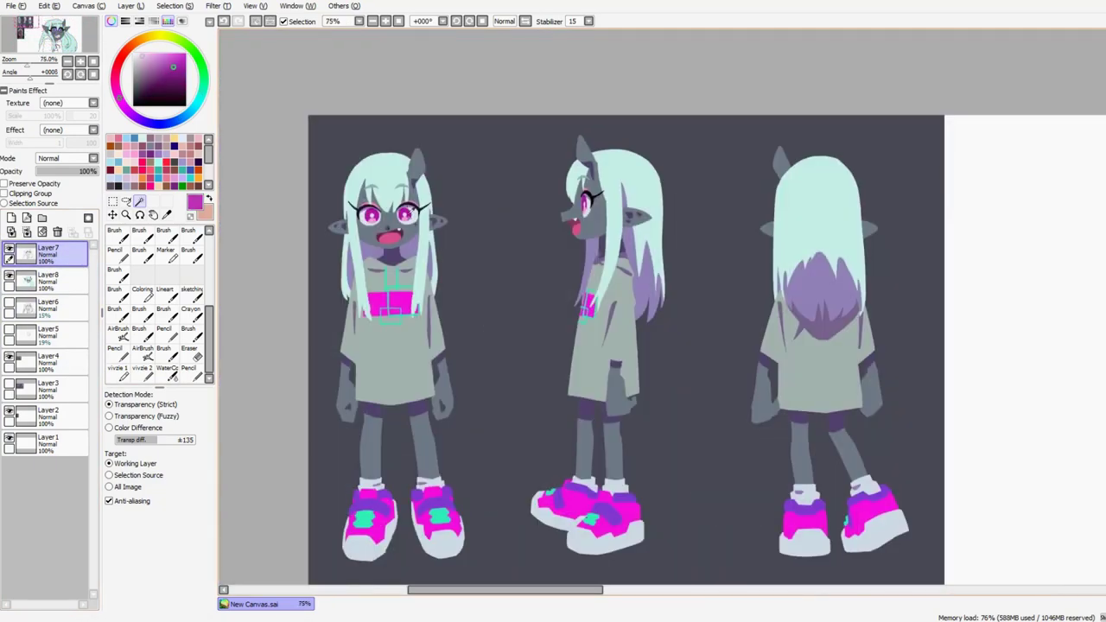
pyautogui.scroll(3, 587, 208)
pyautogui.scroll(-2, 587, 259)
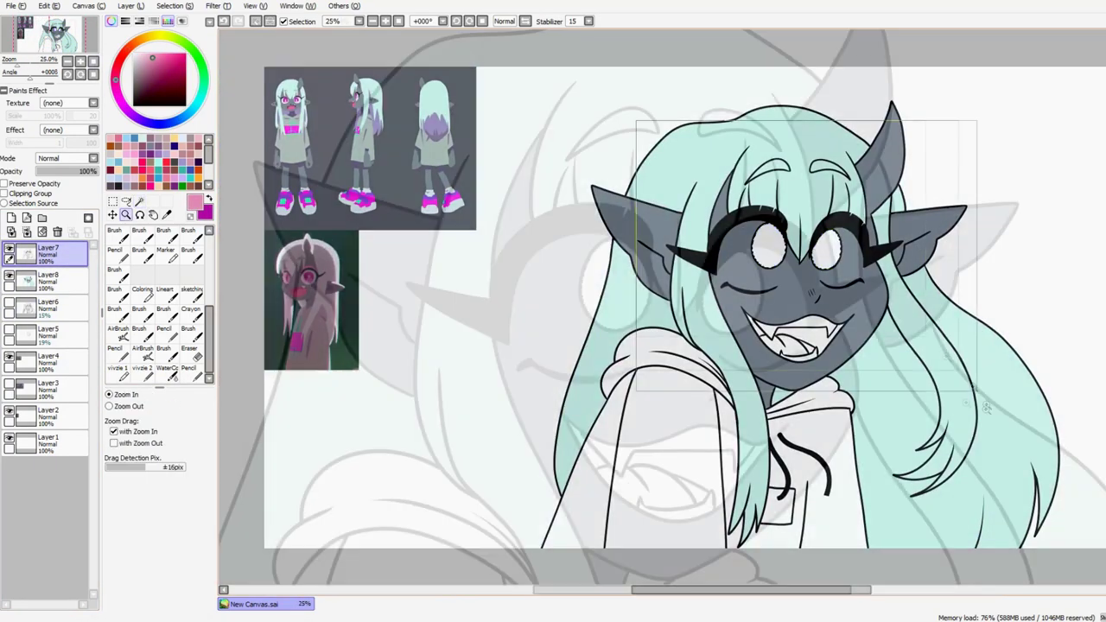
pyautogui.click(47, 278)
pyautogui.hotkey('ctrl', 'd')
# - Paint thin pink crescents along the outer upper lashes of both eyes with the Pencil at size 30
pyautogui.click(139, 201)
pyautogui.click(48, 251)
pyautogui.click(187, 371)
pyautogui.press('x')
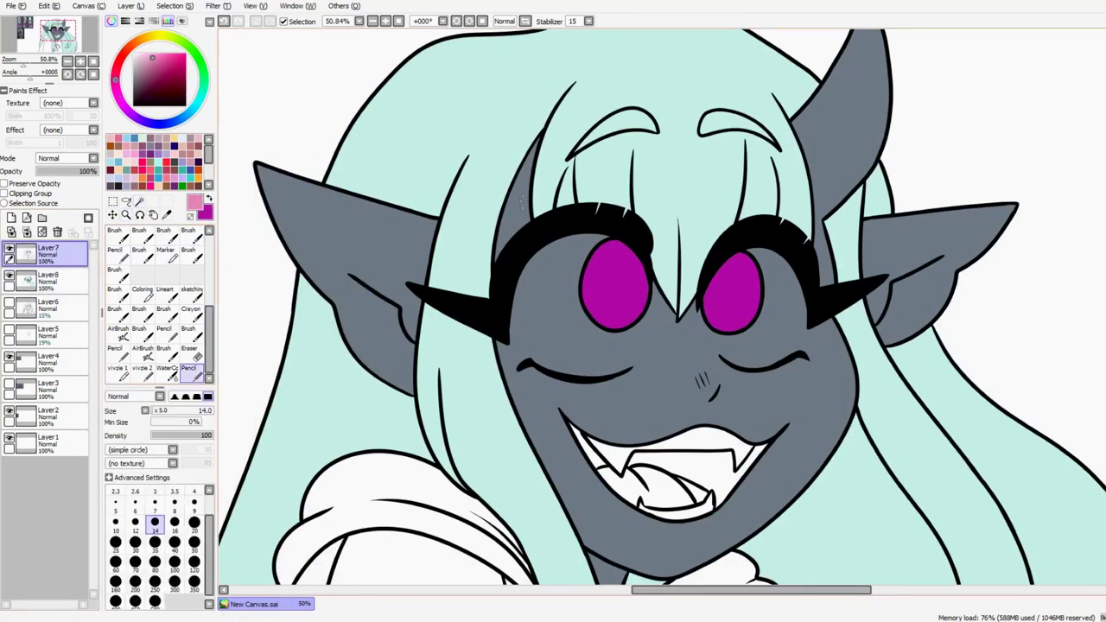
pyautogui.click(48, 278)
pyautogui.click(135, 542)
pyautogui.scroll(2, 526, 215)
pyautogui.moveTo(994, 345); pyautogui.dragTo(676, 298)
pyautogui.moveTo(776, 229); pyautogui.dragTo(786, 311)
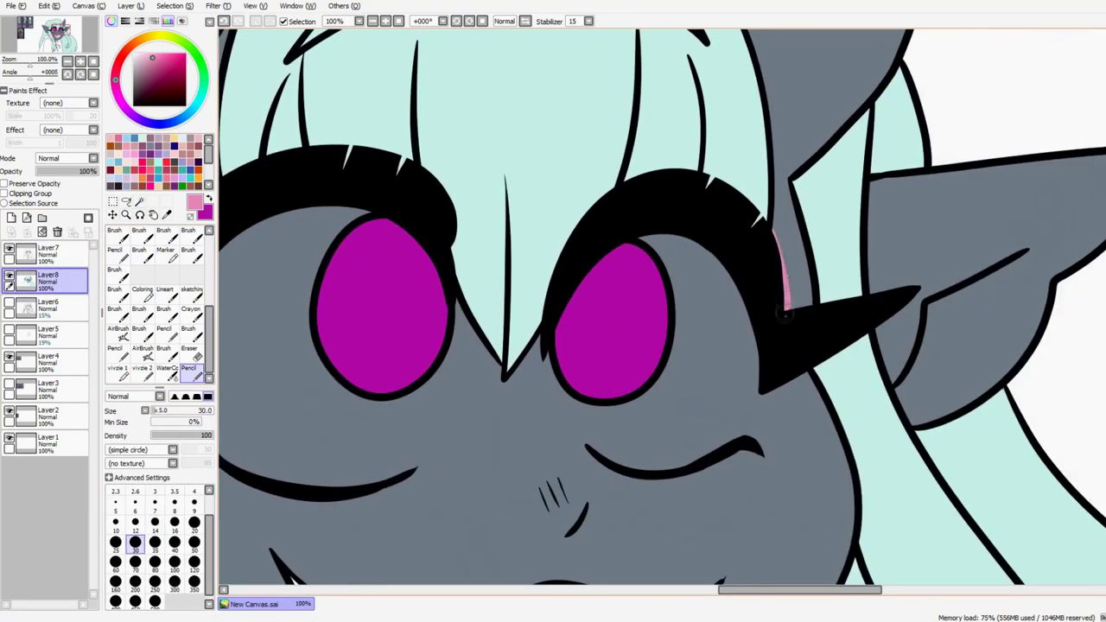
# - Select the hoodie's torso, collar, hood and sleeves and fill them with the reference's grey-green
pyautogui.scroll(-2, 754, 262)
pyautogui.click(48, 250)
pyautogui.click(140, 201)
pyautogui.click(803, 466)
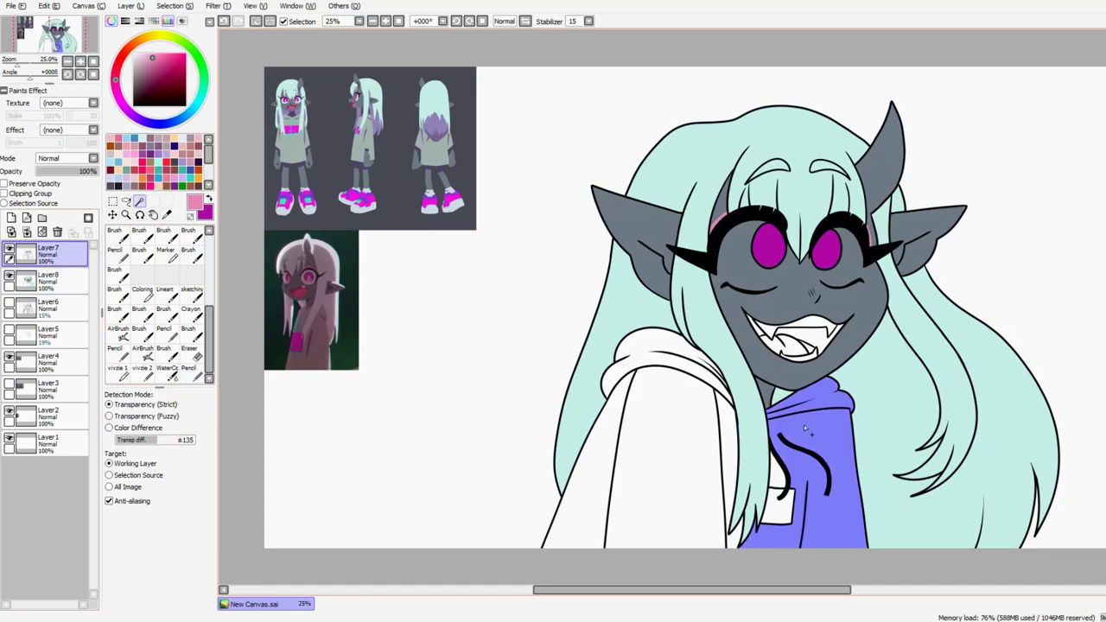
pyautogui.click(782, 395)
pyautogui.click(695, 365)
pyautogui.click(686, 436)
pyautogui.hotkey('ctrl', 'f')
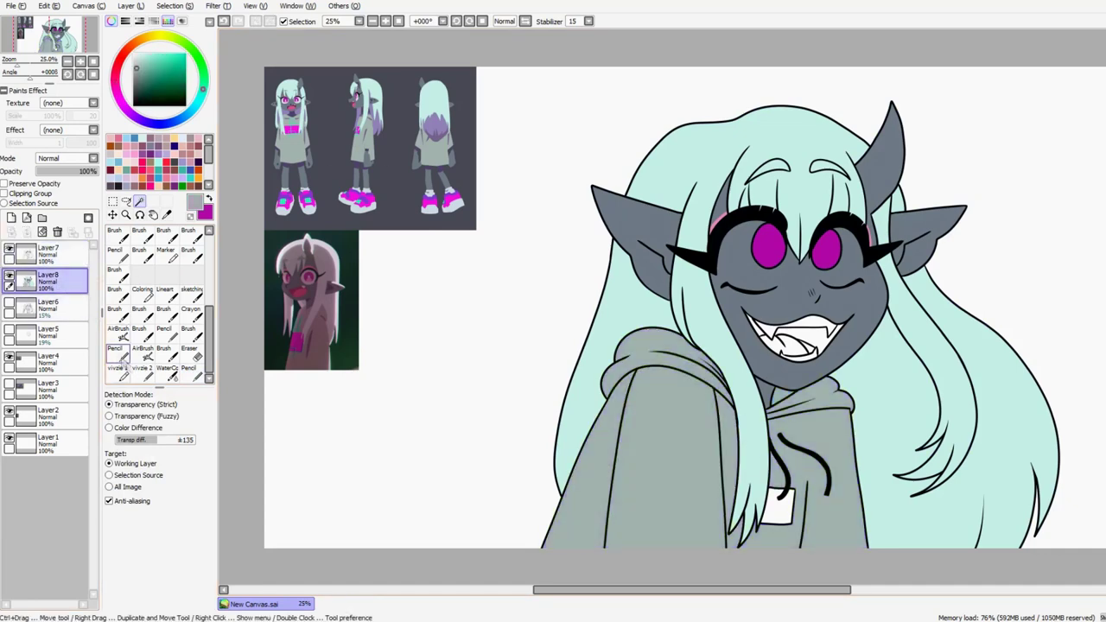
# - Fill the mouth interior with dark plum, the tongue with pink and the teeth with white
pyautogui.moveTo(812, 343); pyautogui.dragTo(537, 214)
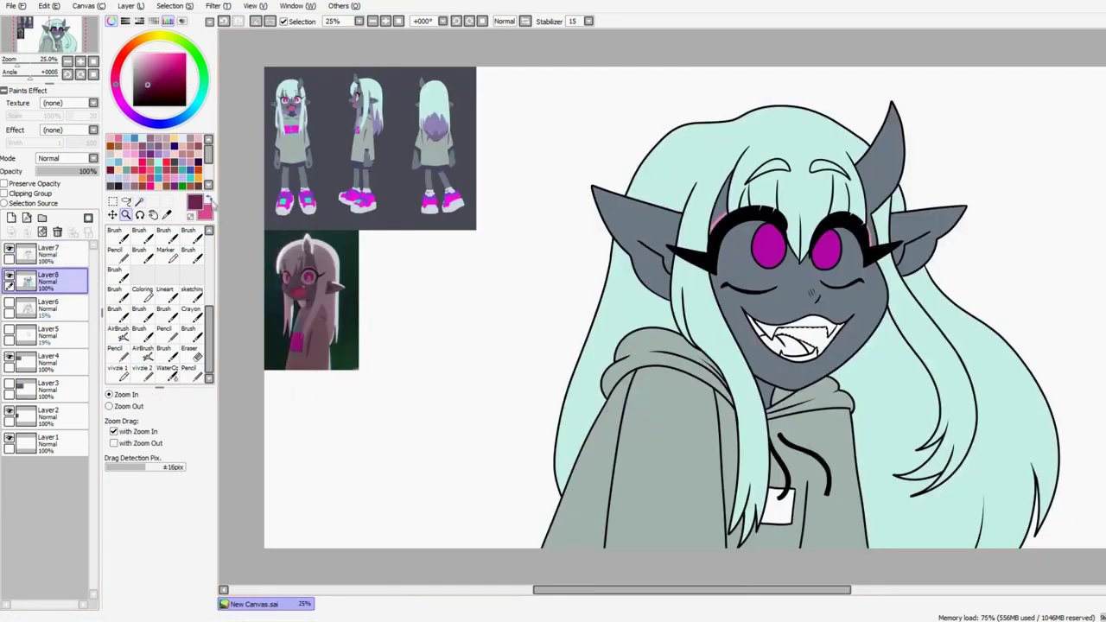
pyautogui.click(140, 201)
pyautogui.click(804, 344)
pyautogui.click(48, 254)
pyautogui.press('x')
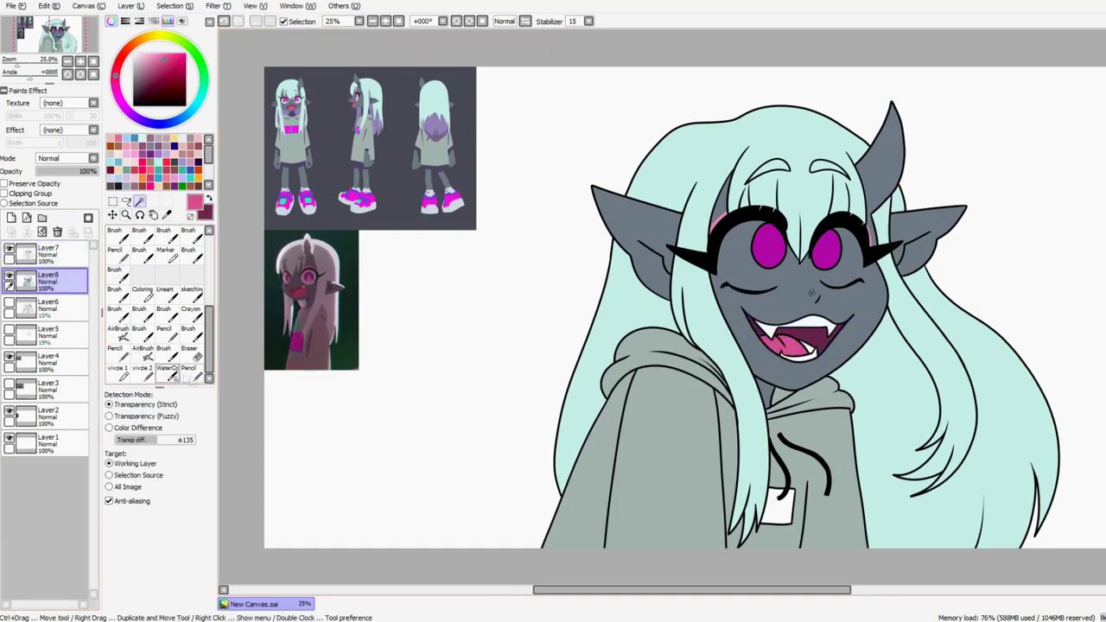
pyautogui.moveTo(795, 363); pyautogui.dragTo(781, 350)
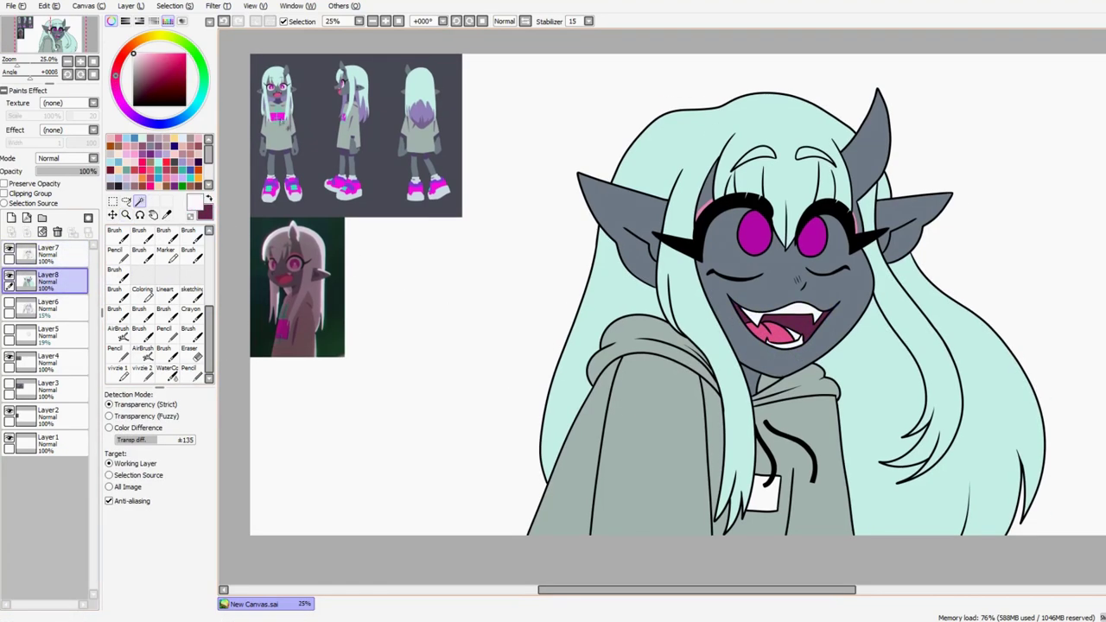
# - Select the chest patch and fill it with bright magenta on the colour layer
pyautogui.keyDown('alt'); pyautogui.click(754, 238); pyautogui.keyUp('alt')
pyautogui.click(762, 503)
pyautogui.click(47, 280)
# - Sample turquoise from the reference and paint the line pattern across the chest patch with the Pencil at size 30
pyautogui.scroll(4, 385, 259)
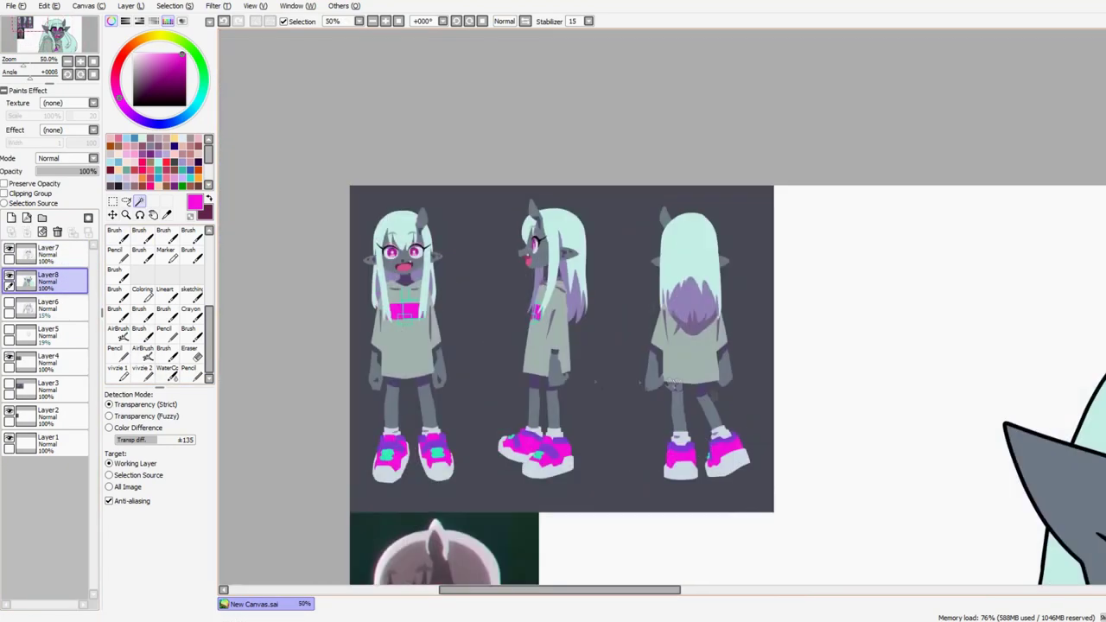
pyautogui.scroll(-4, 386, 250)
pyautogui.press('n')
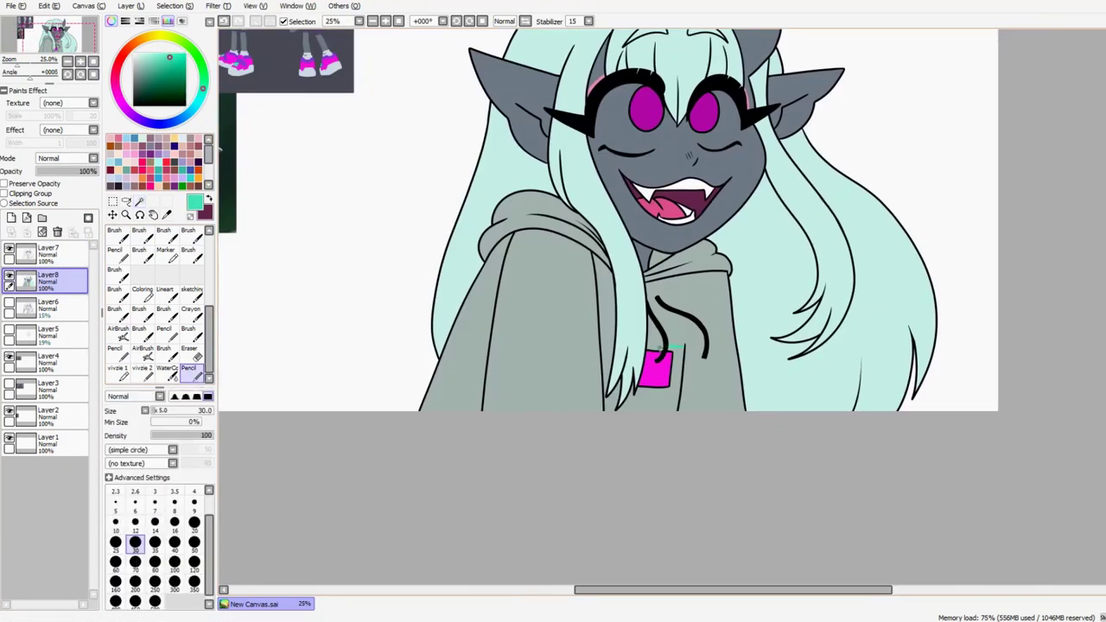
pyautogui.moveTo(687, 380); pyautogui.dragTo(815, 434)
pyautogui.moveTo(754, 376); pyautogui.dragTo(715, 437)
# - Paint the whites around both irises with the Pencil at size 80 and touch up their edges at size 30
pyautogui.scroll(4, 795, 241)
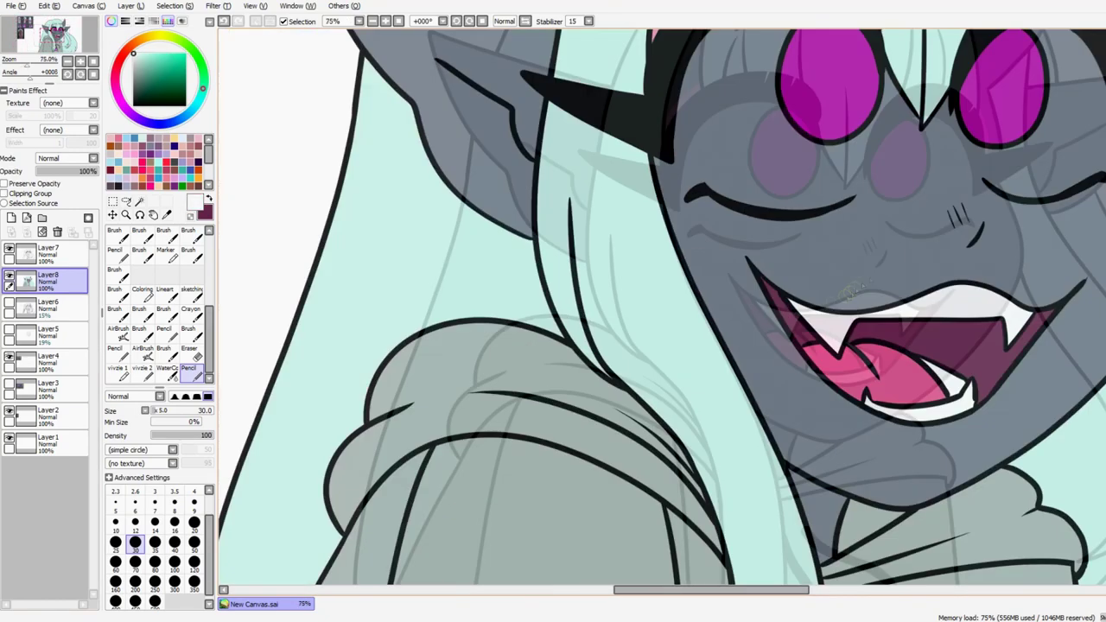
pyautogui.moveTo(827, 119)
pyautogui.mouseDown()
pyautogui.moveTo(935, 272)
pyautogui.moveTo(905, 240)
pyautogui.mouseUp()
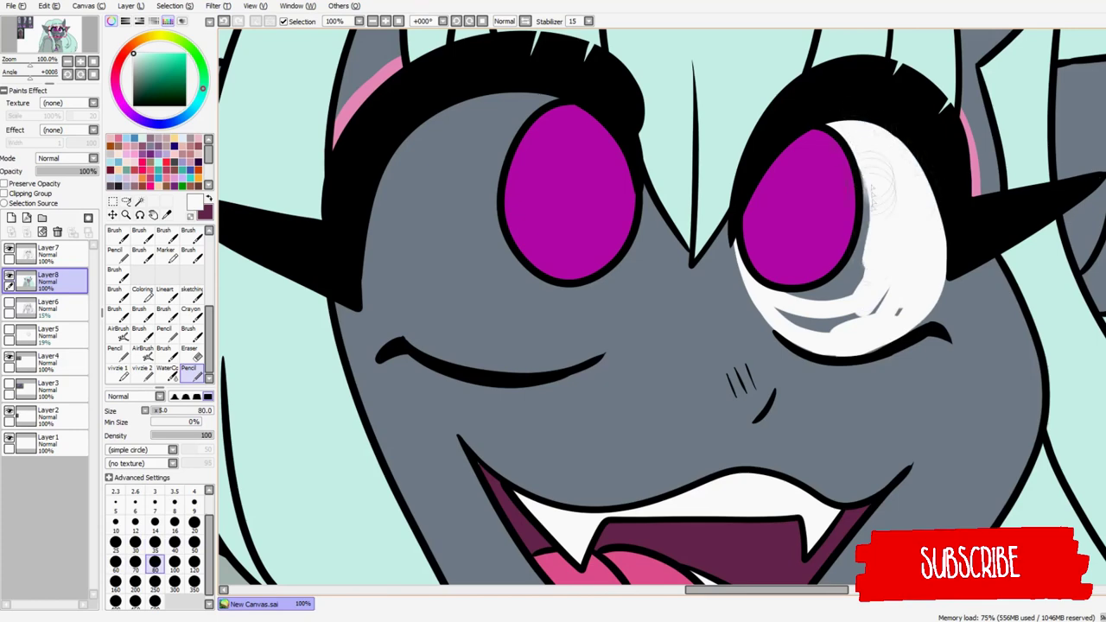
pyautogui.moveTo(415, 286); pyautogui.dragTo(717, 281)
pyautogui.moveTo(864, 341)
pyautogui.mouseDown()
pyautogui.moveTo(692, 259)
pyautogui.moveTo(786, 102)
pyautogui.mouseUp()
pyautogui.moveTo(855, 76); pyautogui.dragTo(687, 295)
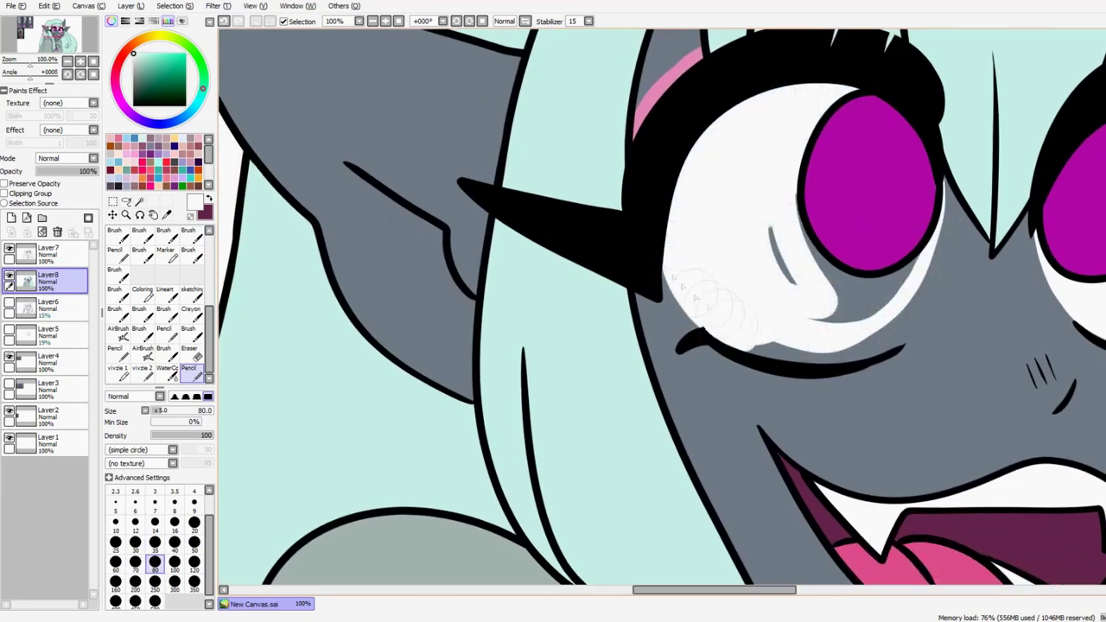
pyautogui.moveTo(812, 307); pyautogui.dragTo(894, 285)
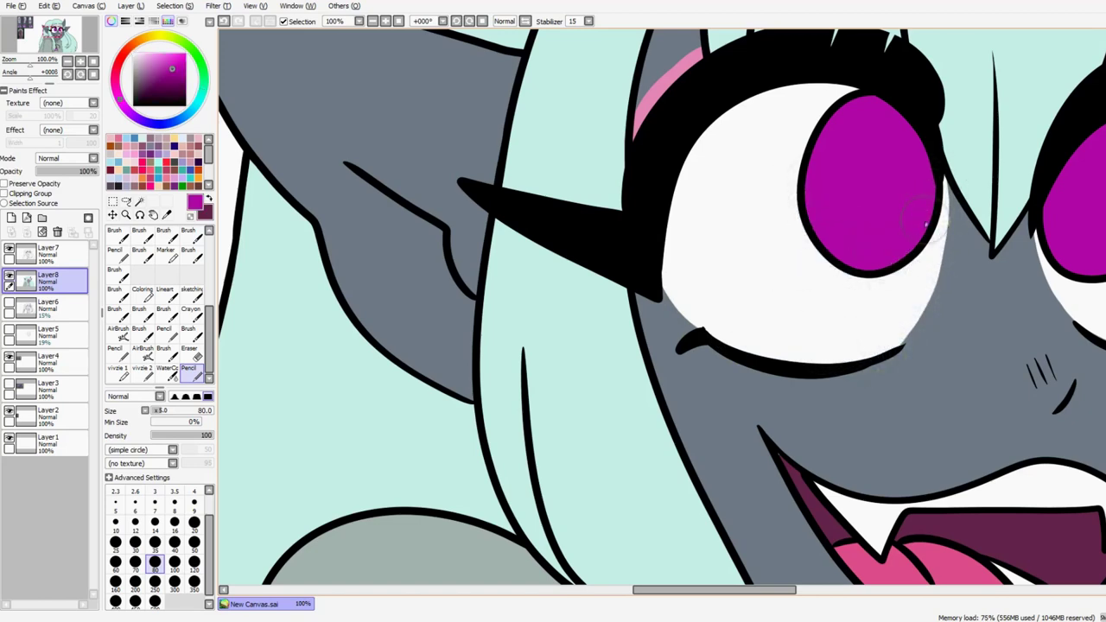
pyautogui.moveTo(928, 216); pyautogui.dragTo(735, 272)
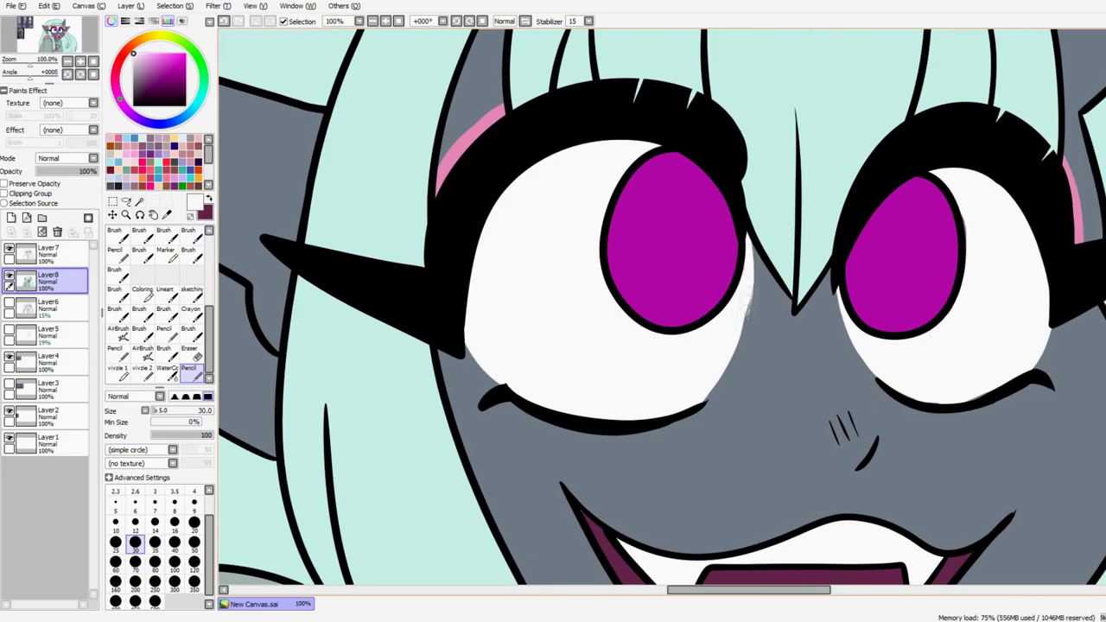
pyautogui.scroll(-4, 821, 439)
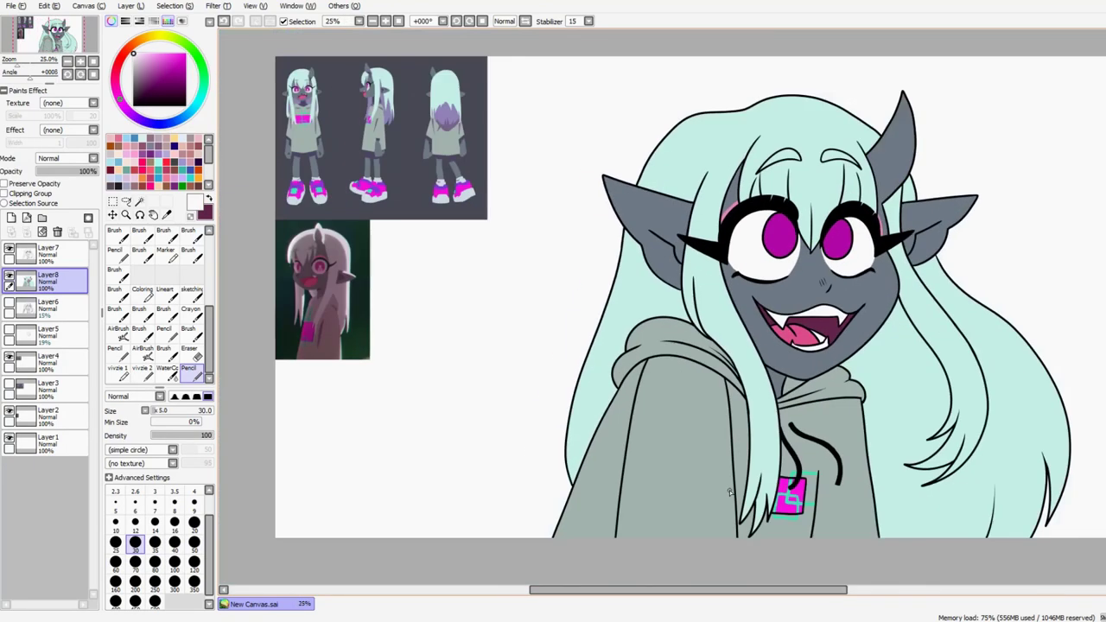
# - Create a Multiply layer above the flat colours, choose dark purple and select the back hair on both sides
pyautogui.hotkey('ctrl', 'shift', 'n')
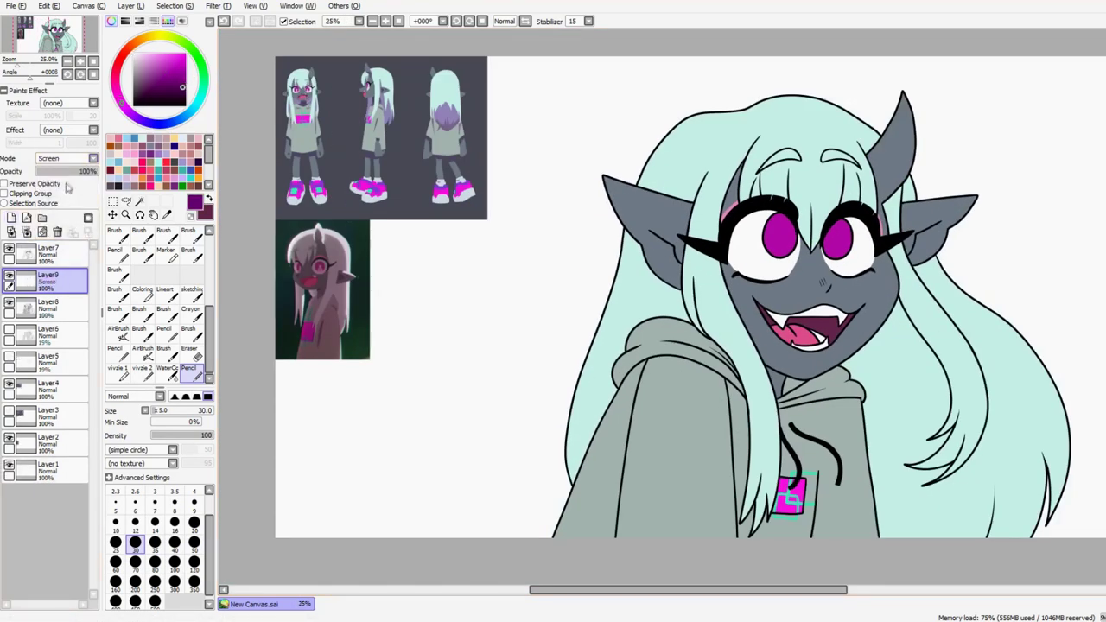
pyautogui.click(47, 251)
pyautogui.click(139, 201)
pyautogui.click(1028, 319)
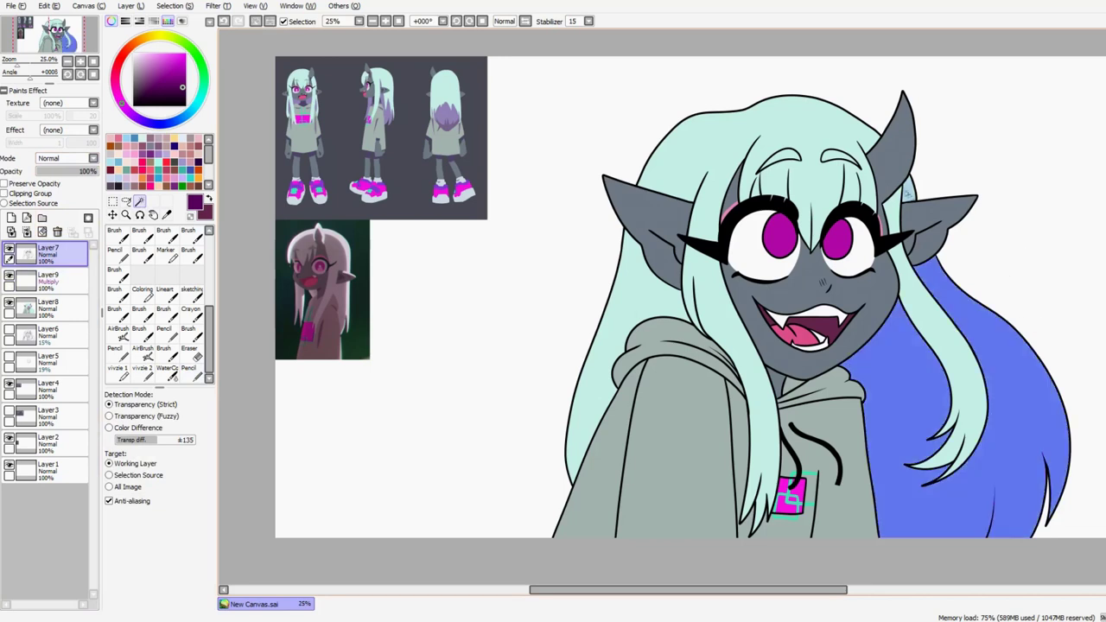
pyautogui.click(644, 285)
# - Airbrush dark purple shadows at size 500 over the back hair on the Multiply layer and clear the selection
pyautogui.click(48, 279)
pyautogui.click(142, 353)
pyautogui.moveTo(941, 277)
pyautogui.mouseDown()
pyautogui.moveTo(898, 458)
pyautogui.moveTo(648, 285)
pyautogui.moveTo(993, 519)
pyautogui.moveTo(907, 190)
pyautogui.moveTo(1010, 552)
pyautogui.moveTo(1037, 372)
pyautogui.mouseUp()
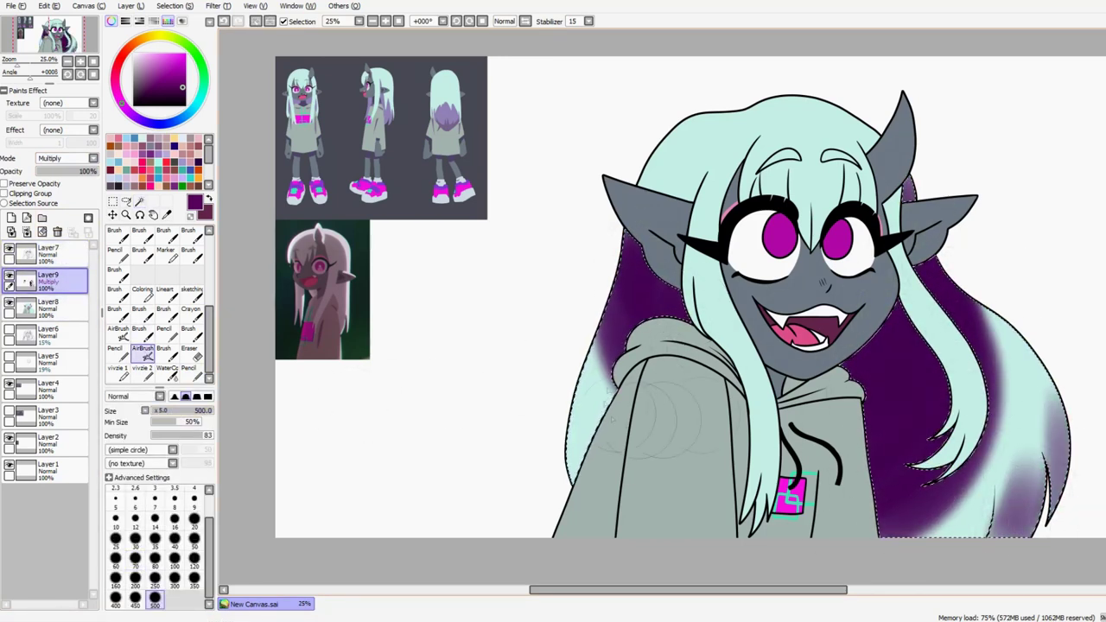
pyautogui.moveTo(596, 475); pyautogui.dragTo(574, 329)
pyautogui.hotkey('ctrl', 'd')
# - Select the crown, bangs and front locks and airbrush dark purple shadows over them on the Multiply layer
pyautogui.click(48, 251)
pyautogui.click(139, 202)
pyautogui.click(761, 155)
pyautogui.click(734, 389)
pyautogui.click(892, 207)
pyautogui.click(142, 352)
pyautogui.click(48, 278)
pyautogui.moveTo(674, 121)
pyautogui.mouseDown()
pyautogui.moveTo(691, 190)
pyautogui.moveTo(760, 173)
pyautogui.moveTo(792, 82)
pyautogui.moveTo(932, 363)
pyautogui.moveTo(942, 449)
pyautogui.mouseUp()
# - Select the face, eye whites, horn, both ears and neck on the line art layer
pyautogui.click(47, 251)
pyautogui.click(139, 201)
pyautogui.click(777, 328)
pyautogui.click(903, 160)
pyautogui.click(648, 229)
pyautogui.click(937, 227)
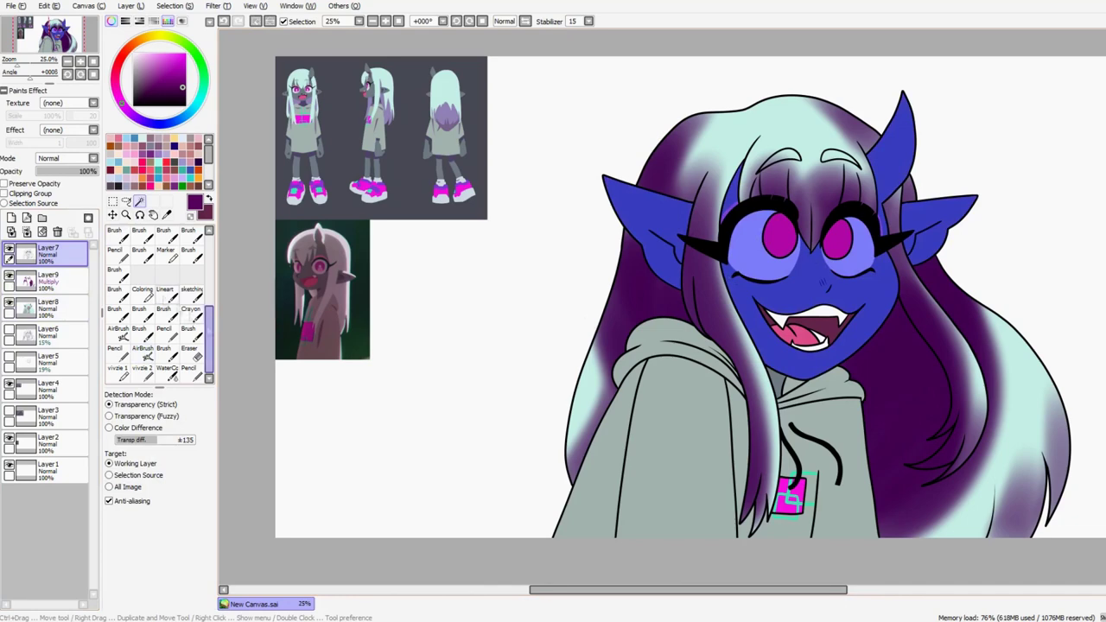
pyautogui.click(777, 382)
# - Airbrush dark purple shadows over the face edges, eyes, ears and horn on the Multiply layer, and clear the selection
pyautogui.click(48, 278)
pyautogui.click(143, 352)
pyautogui.moveTo(916, 216)
pyautogui.mouseDown()
pyautogui.moveTo(959, 246)
pyautogui.moveTo(894, 130)
pyautogui.mouseUp()
pyautogui.moveTo(627, 194)
pyautogui.mouseDown()
pyautogui.moveTo(743, 260)
pyautogui.moveTo(877, 285)
pyautogui.mouseUp()
pyautogui.click(256, 21)
# - Select the hoodie's sleeve, hood, collar, front and pink chest patch on the line art layer
pyautogui.click(139, 201)
pyautogui.click(665, 432)
pyautogui.click(596, 484)
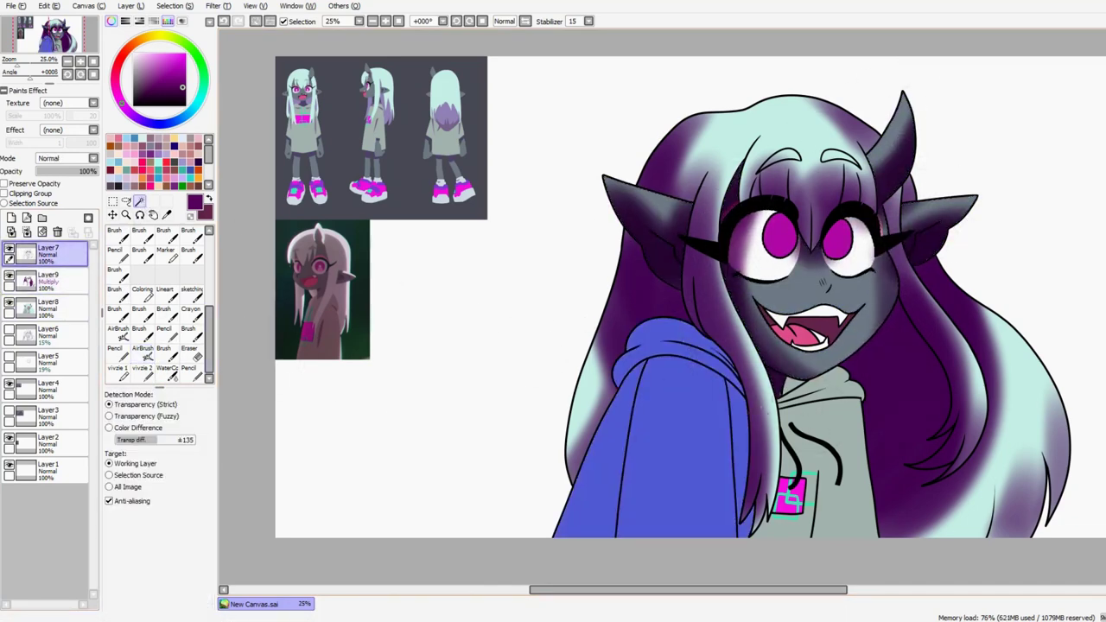
pyautogui.click(820, 384)
pyautogui.click(816, 466)
pyautogui.click(788, 497)
# - Airbrush dark purple shadows at size 500 over the selected hoodie on the Multiply layer and clear the selection
pyautogui.click(142, 353)
pyautogui.moveTo(855, 380)
pyautogui.mouseDown()
pyautogui.moveTo(821, 432)
pyautogui.moveTo(803, 518)
pyautogui.moveTo(617, 523)
pyautogui.moveTo(657, 372)
pyautogui.moveTo(717, 432)
pyautogui.mouseUp()
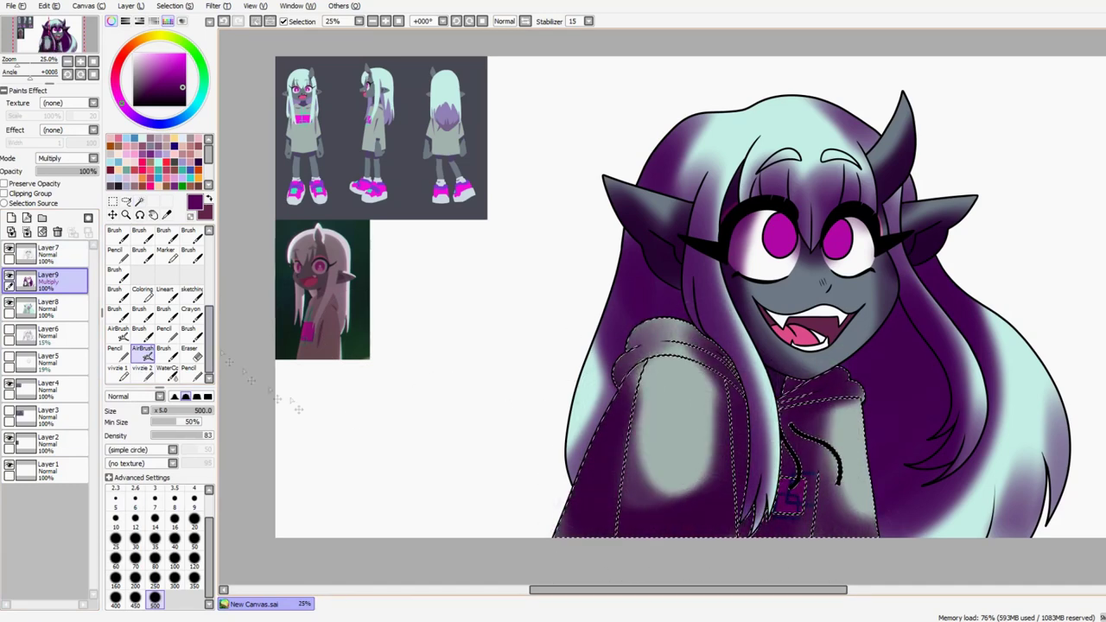
pyautogui.click(139, 201)
pyautogui.click(256, 20)
pyautogui.click(656, 376)
# - Select the mouth interior and tongue from the line art and airbrush dark purple shadows inside them on the Multiply layer
pyautogui.click(48, 251)
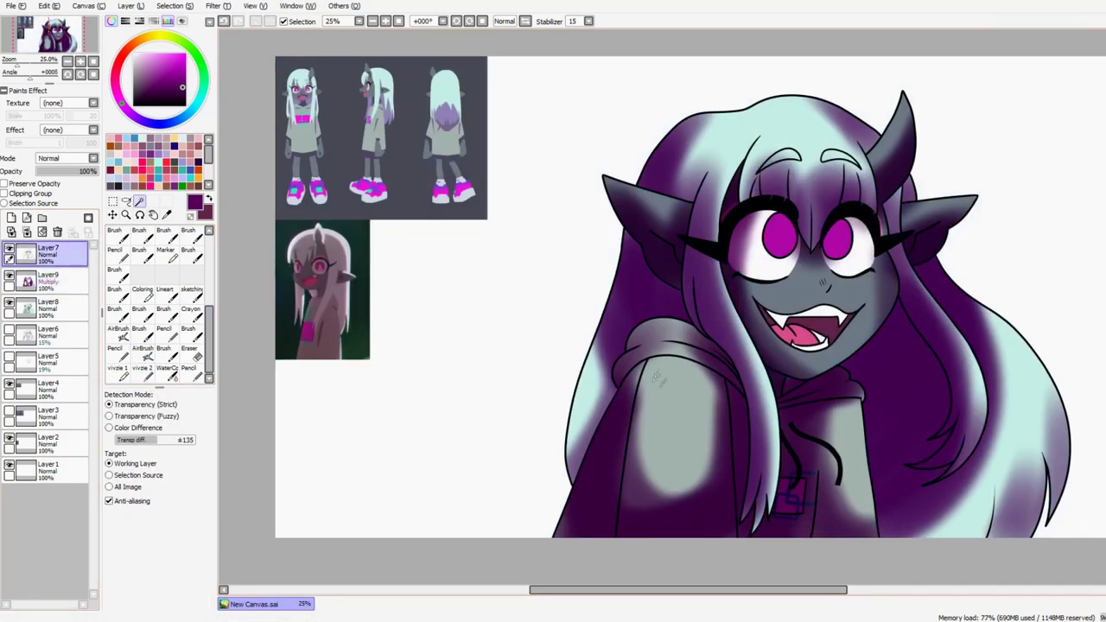
pyautogui.click(48, 278)
pyautogui.scroll(2, 803, 328)
pyautogui.click(802, 326)
pyautogui.press('Delete')
pyautogui.click(143, 352)
pyautogui.moveTo(782, 320)
pyautogui.mouseDown()
pyautogui.moveTo(816, 324)
pyautogui.moveTo(799, 333)
pyautogui.mouseUp()
pyautogui.click(139, 202)
pyautogui.click(691, 298)
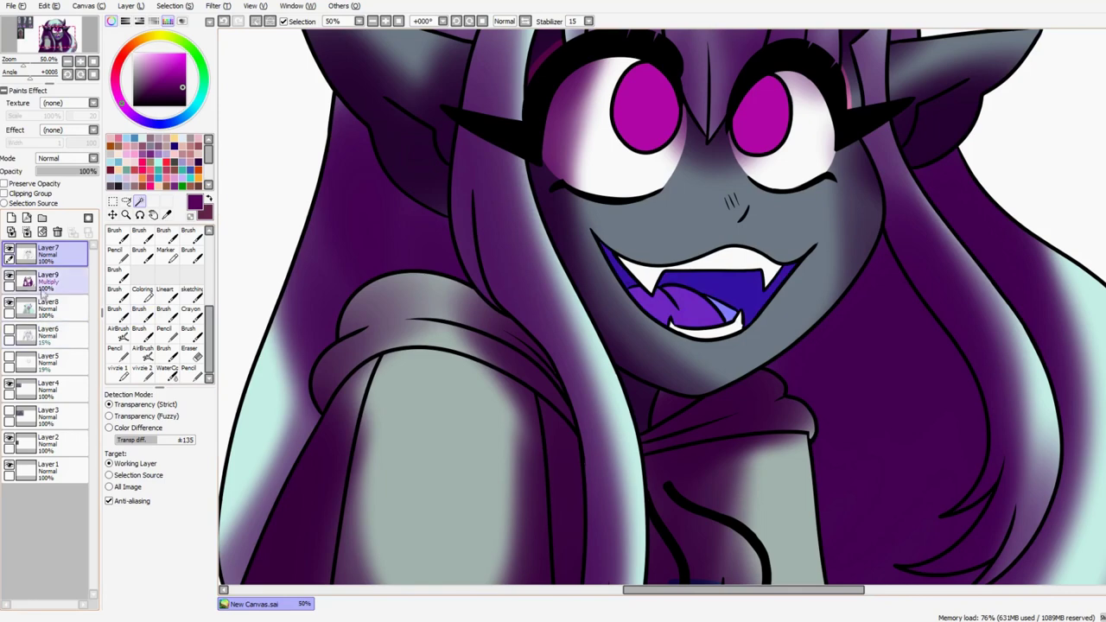
pyautogui.press('Delete')
pyautogui.click(142, 353)
pyautogui.click(92, 61)
# - Select the horn and both ears, erase the shadows along their upper parts with the size 300 eraser on the Multiply layer, and deselect
pyautogui.click(139, 202)
pyautogui.click(894, 151)
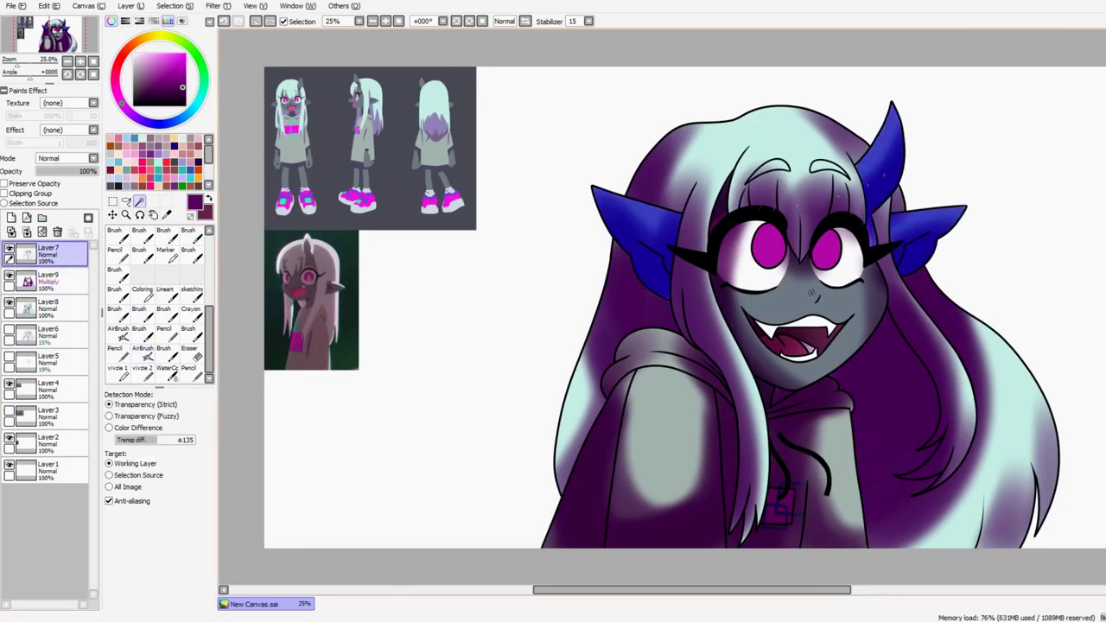
pyautogui.click(189, 352)
pyautogui.scroll(1, 778, 302)
pyautogui.click(48, 250)
pyautogui.click(174, 584)
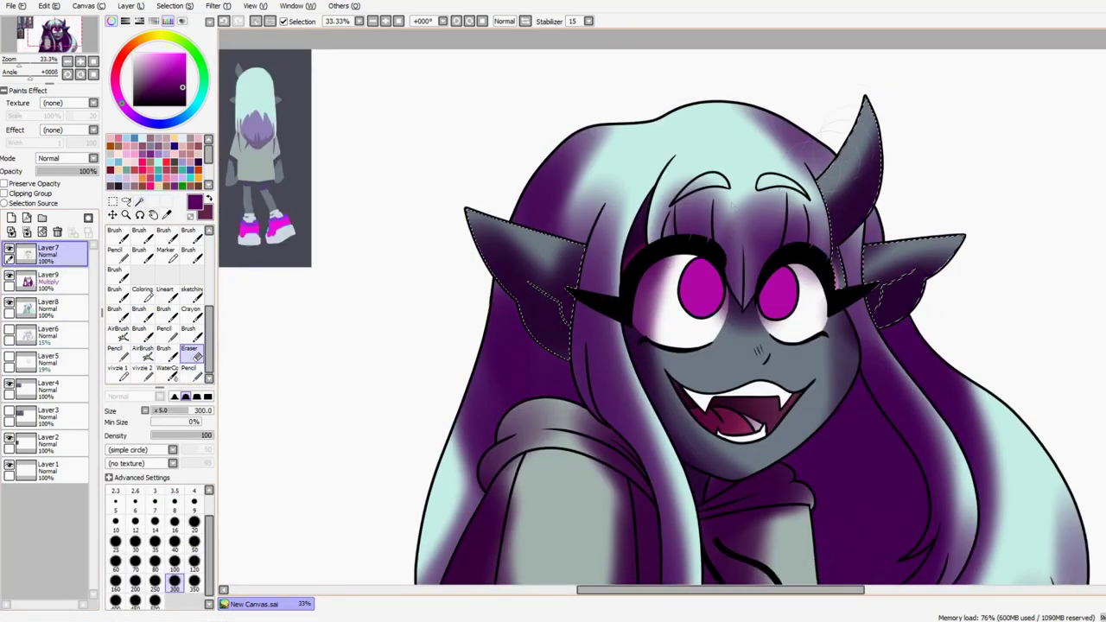
pyautogui.click(48, 278)
pyautogui.moveTo(501, 233)
pyautogui.mouseDown()
pyautogui.moveTo(566, 263)
pyautogui.moveTo(544, 259)
pyautogui.mouseUp()
pyautogui.moveTo(898, 276)
pyautogui.mouseDown()
pyautogui.moveTo(915, 285)
pyautogui.moveTo(902, 290)
pyautogui.moveTo(907, 276)
pyautogui.mouseUp()
pyautogui.moveTo(484, 260); pyautogui.dragTo(544, 319)
pyautogui.hotkey('ctrl', 'd')
# - Select the face and erase the excess shadows from the face and eye whites on the Multiply layer
pyautogui.click(48, 250)
pyautogui.click(139, 201)
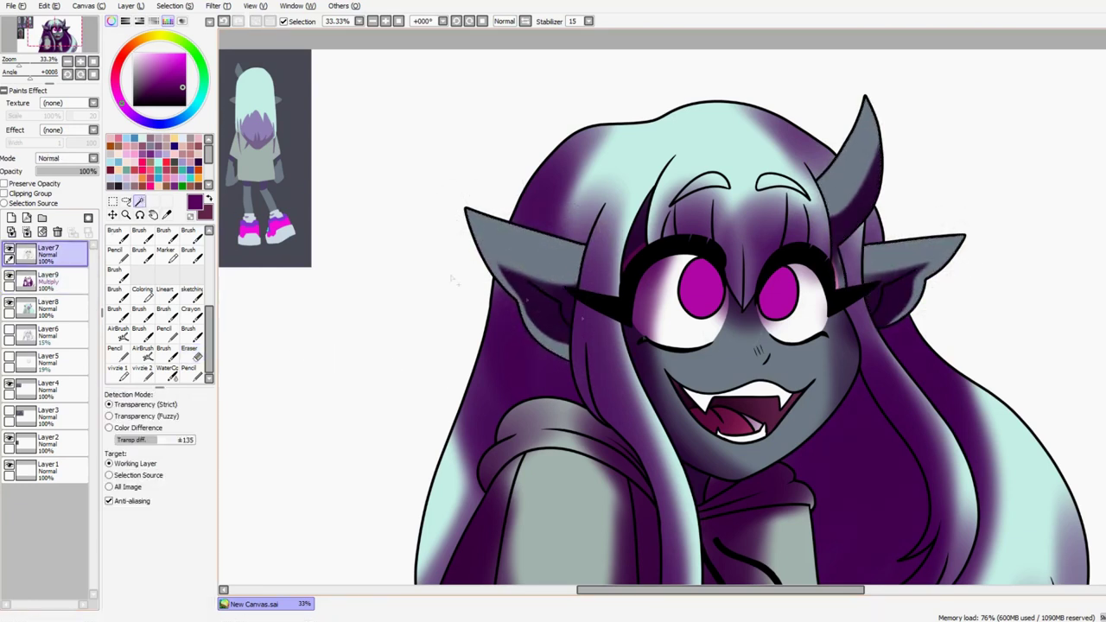
pyautogui.click(743, 372)
pyautogui.click(855, 164)
pyautogui.click(188, 354)
pyautogui.click(47, 276)
pyautogui.moveTo(838, 251); pyautogui.dragTo(847, 285)
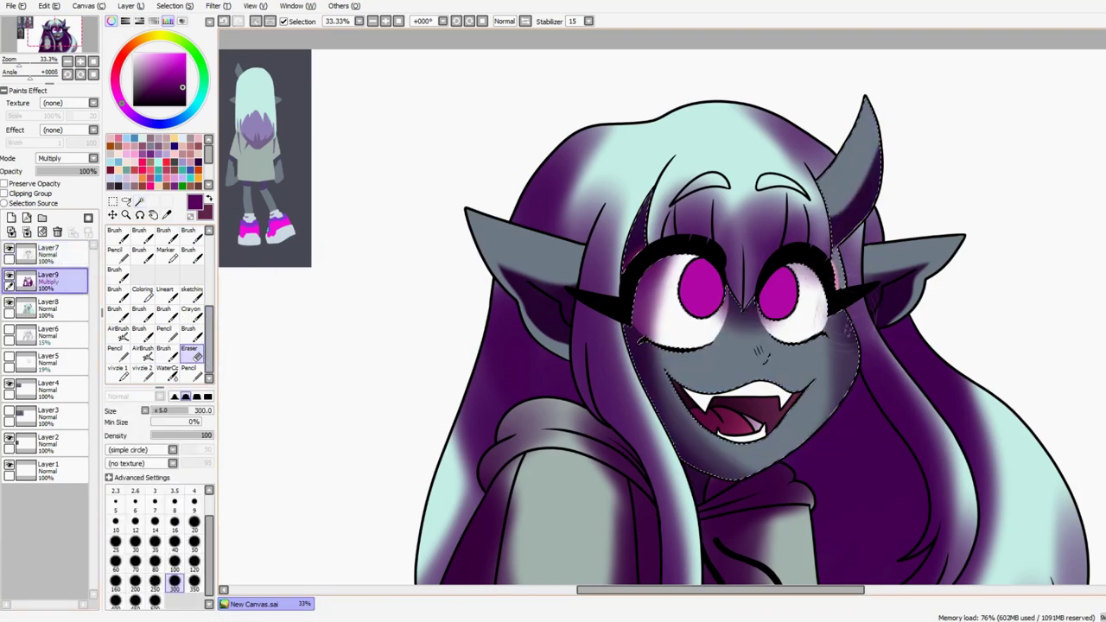
pyautogui.scroll(-3, 743, 302)
pyautogui.moveTo(830, 242)
pyautogui.mouseDown()
pyautogui.moveTo(812, 356)
pyautogui.moveTo(683, 263)
pyautogui.mouseUp()
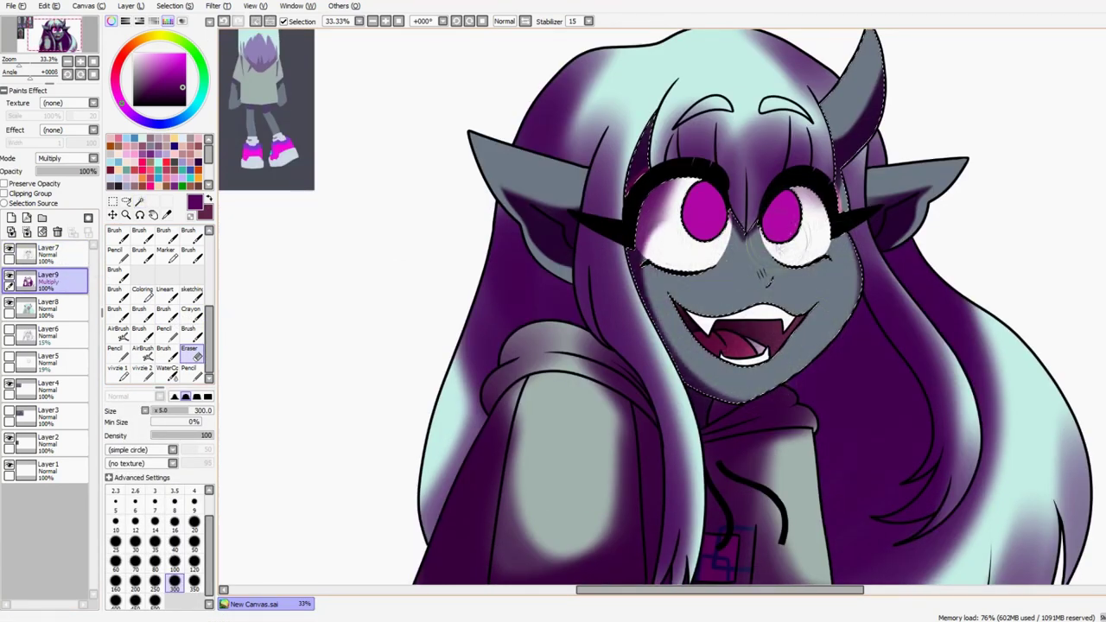
pyautogui.scroll(-3, 656, 250)
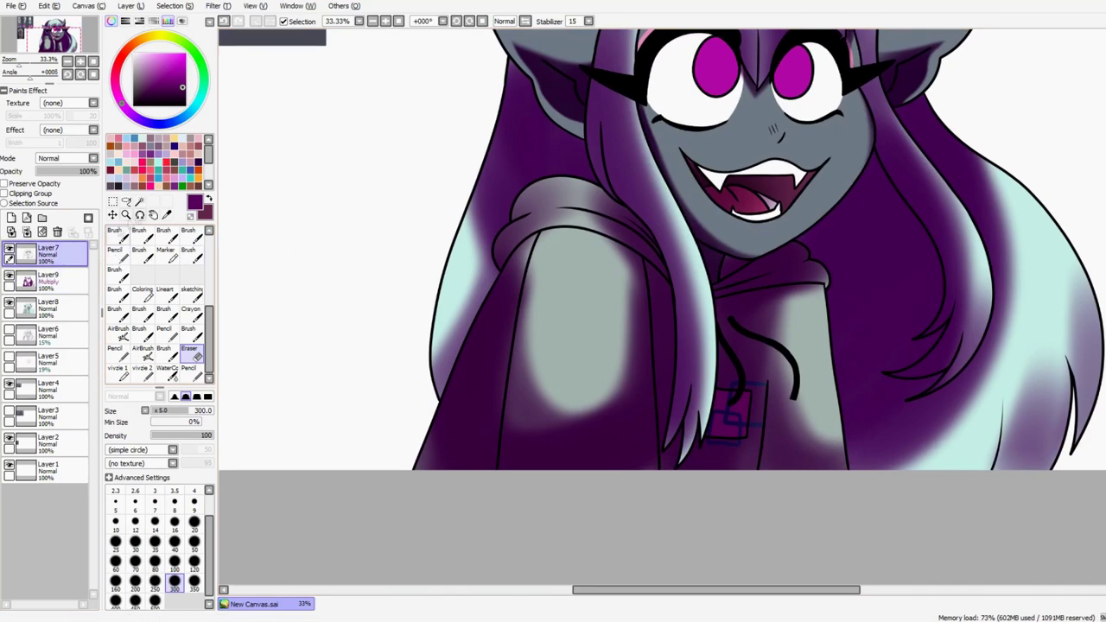
# - Select the crown, bangs and front locks and erase the shadows into light streaks on the Multiply layer with the size 300 eraser
pyautogui.click(47, 250)
pyautogui.click(139, 200)
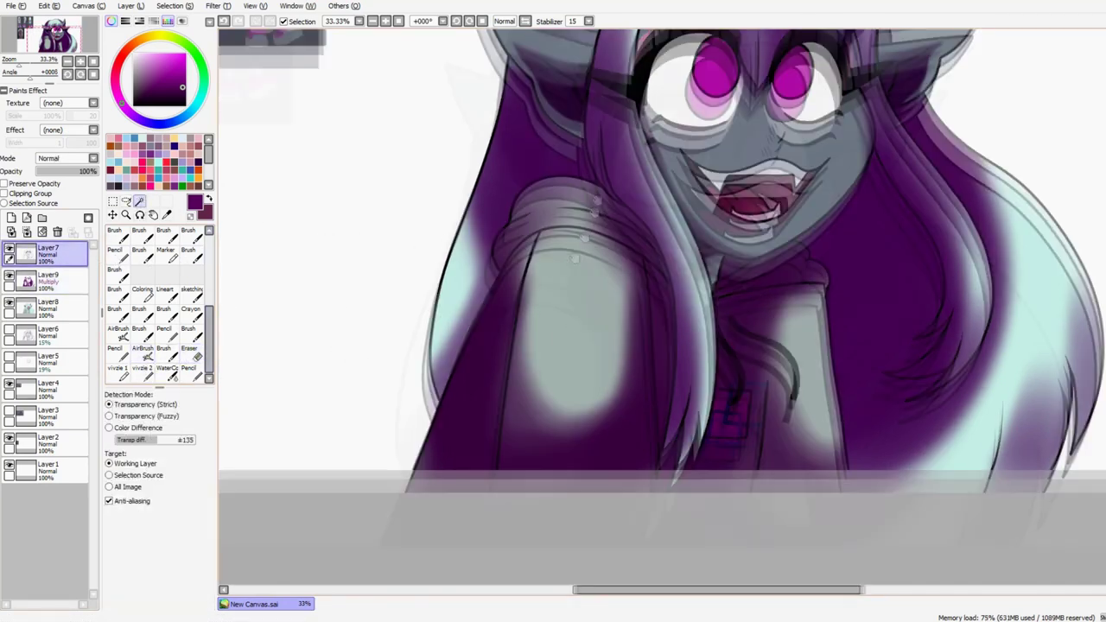
pyautogui.scroll(4, 773, 343)
pyautogui.click(189, 354)
pyautogui.click(47, 276)
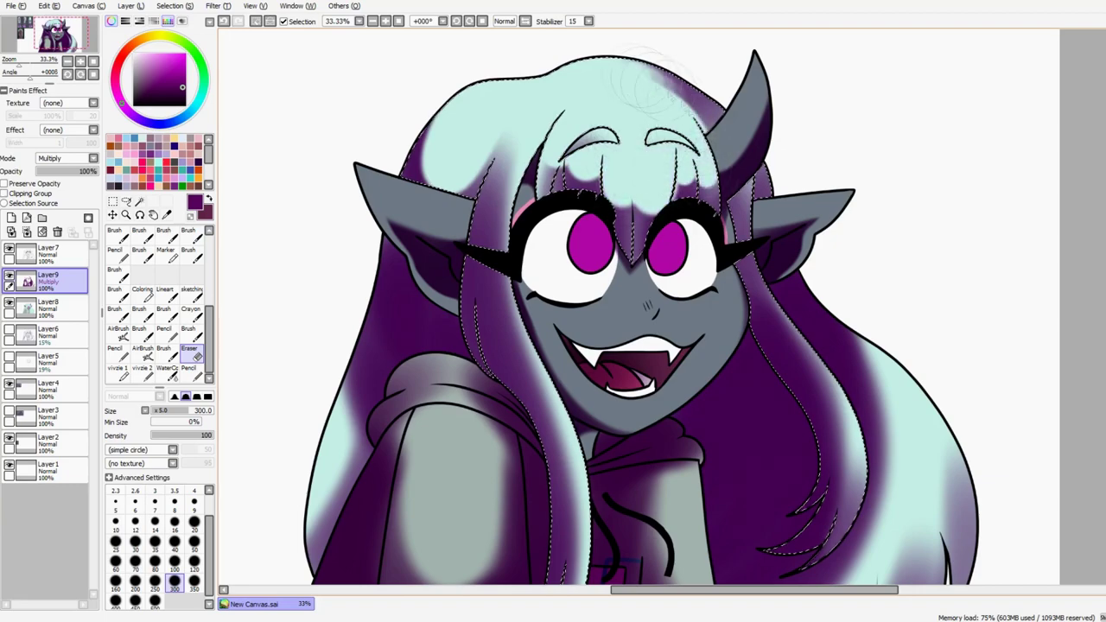
pyautogui.scroll(-3, 639, 311)
pyautogui.scroll(2, 639, 311)
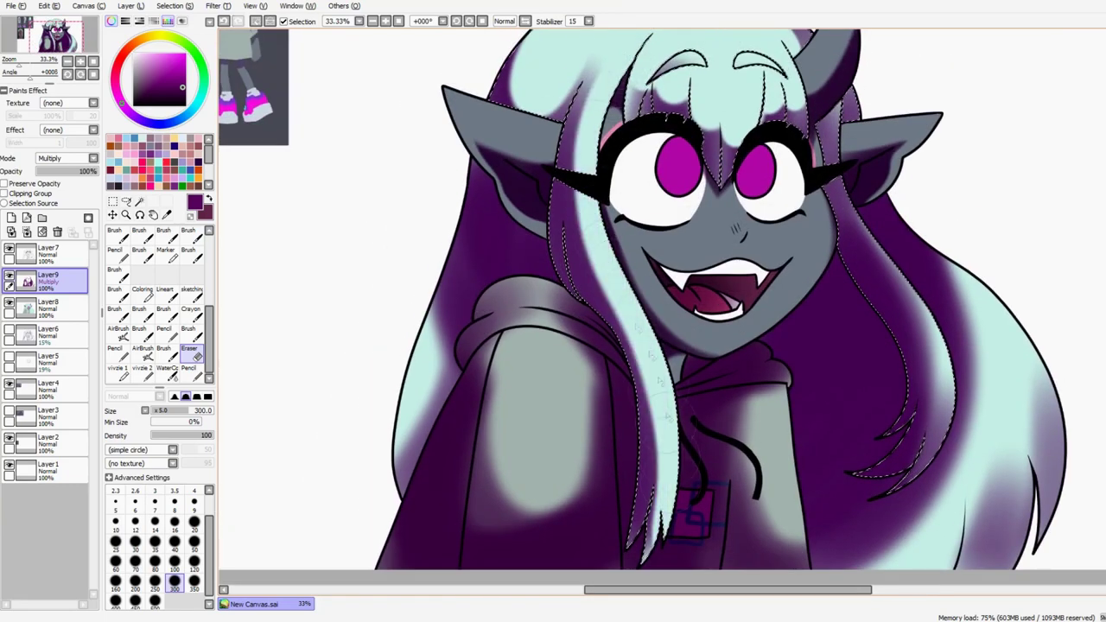
pyautogui.scroll(-2, 570, 290)
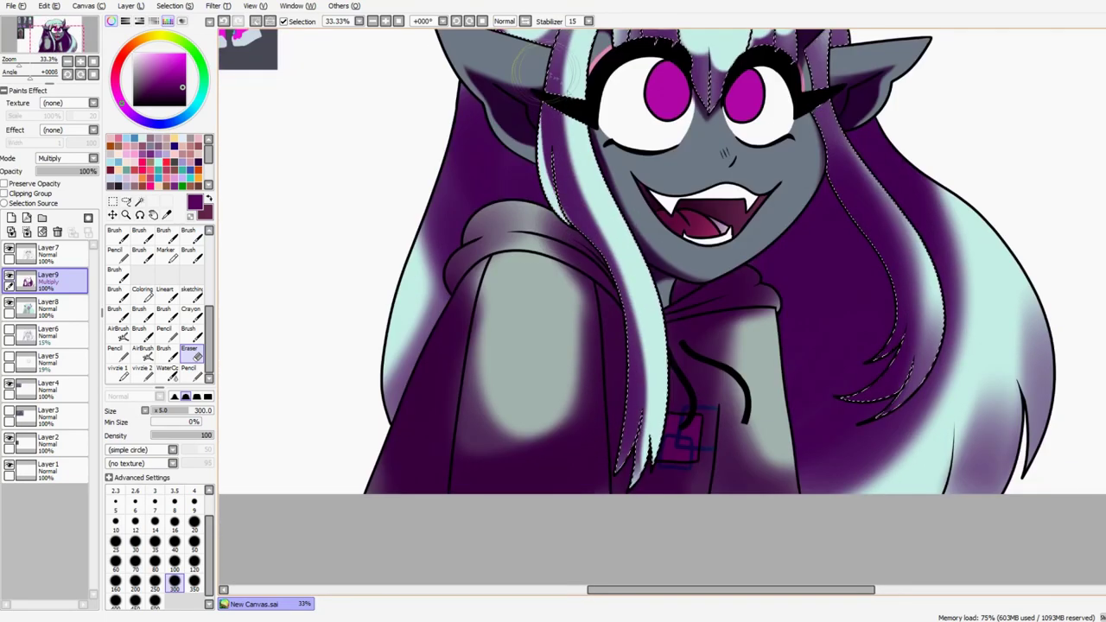
pyautogui.moveTo(765, 459); pyautogui.dragTo(618, 524)
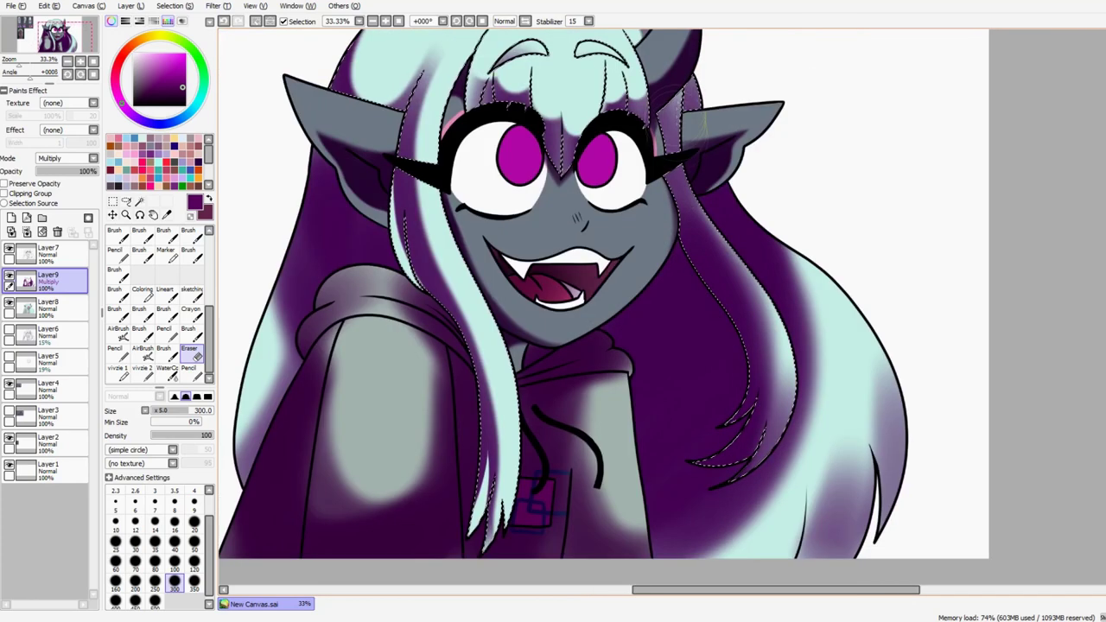
# - Select the long front lock beside the far ear and erase a light streak down its length
pyautogui.click(139, 202)
pyautogui.click(773, 363)
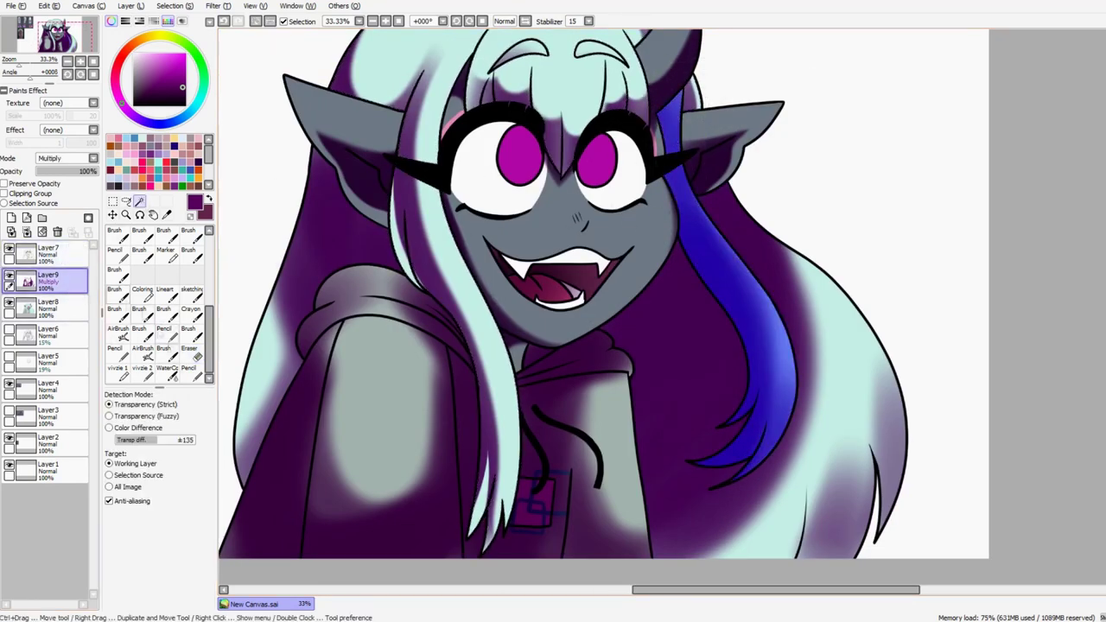
pyautogui.press('e')
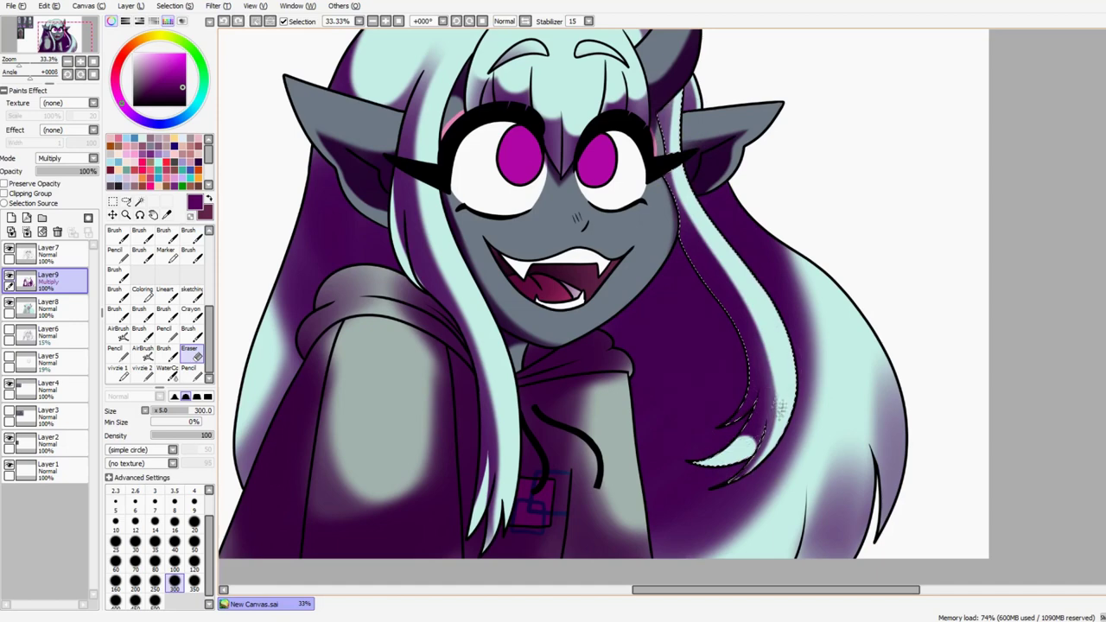
# - Erase the shadows on the hood, sleeves, front and chest patch to sharpen the hoodie shading, and clear the selection
pyautogui.click(48, 252)
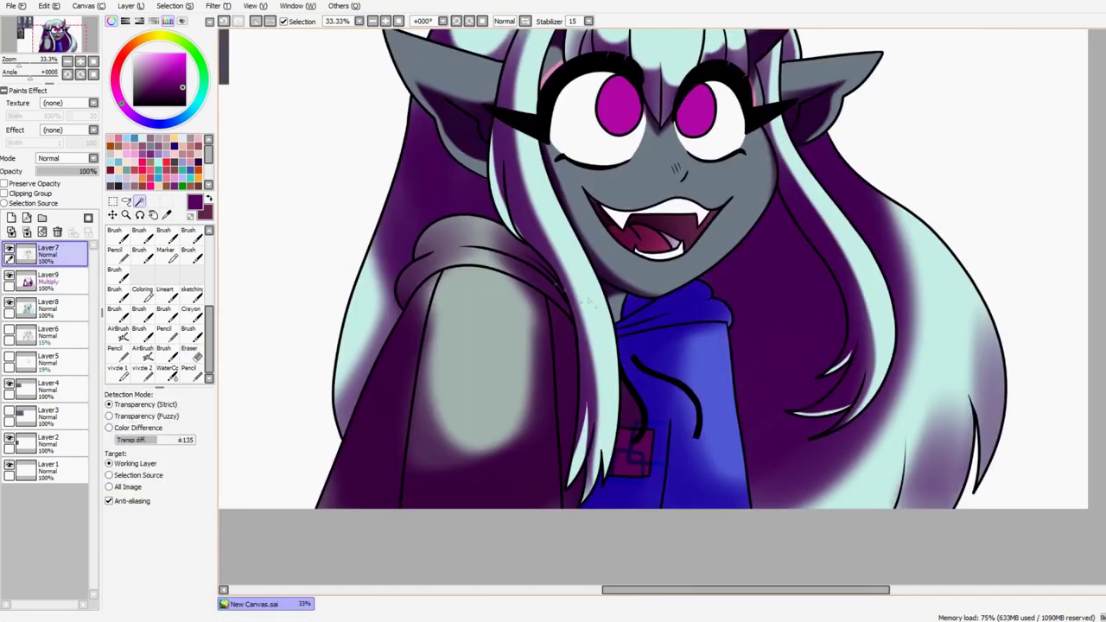
pyautogui.click(48, 278)
pyautogui.moveTo(484, 363)
pyautogui.mouseDown()
pyautogui.moveTo(398, 449)
pyautogui.moveTo(380, 432)
pyautogui.moveTo(369, 393)
pyautogui.moveTo(450, 285)
pyautogui.moveTo(519, 389)
pyautogui.moveTo(708, 415)
pyautogui.moveTo(630, 519)
pyautogui.moveTo(684, 546)
pyautogui.mouseUp()
pyautogui.hotkey('ctrl', 'd')
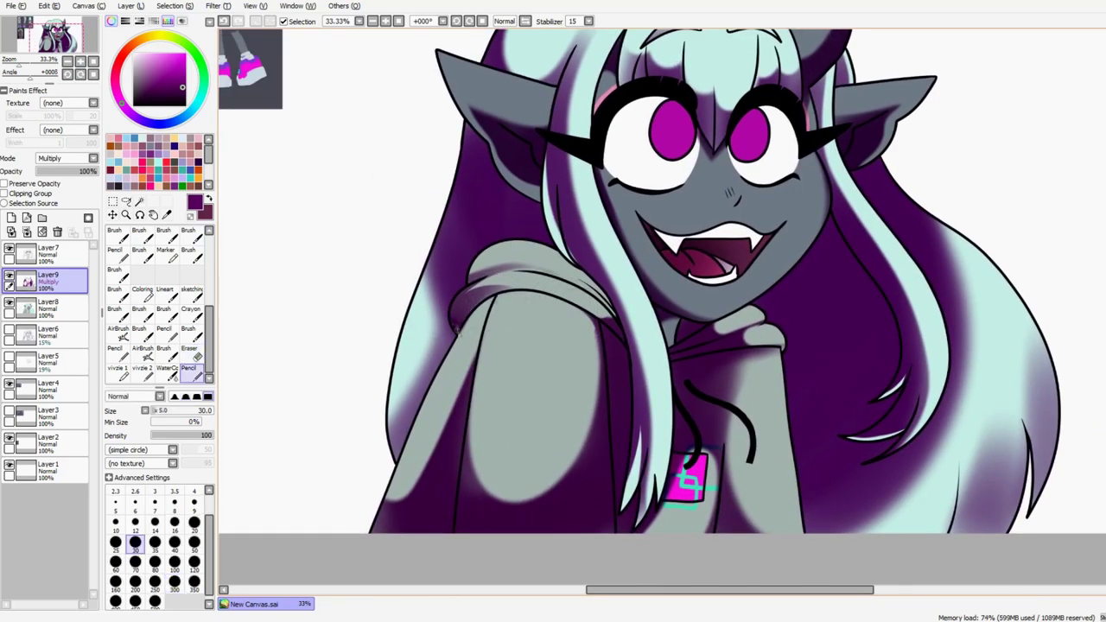
pyautogui.moveTo(605, 346); pyautogui.dragTo(581, 351)
# - Select the back hair from the line art and erase its outer shadows into pointed light areas on the Multiply layer
pyautogui.click(47, 250)
pyautogui.click(139, 202)
pyautogui.click(950, 363)
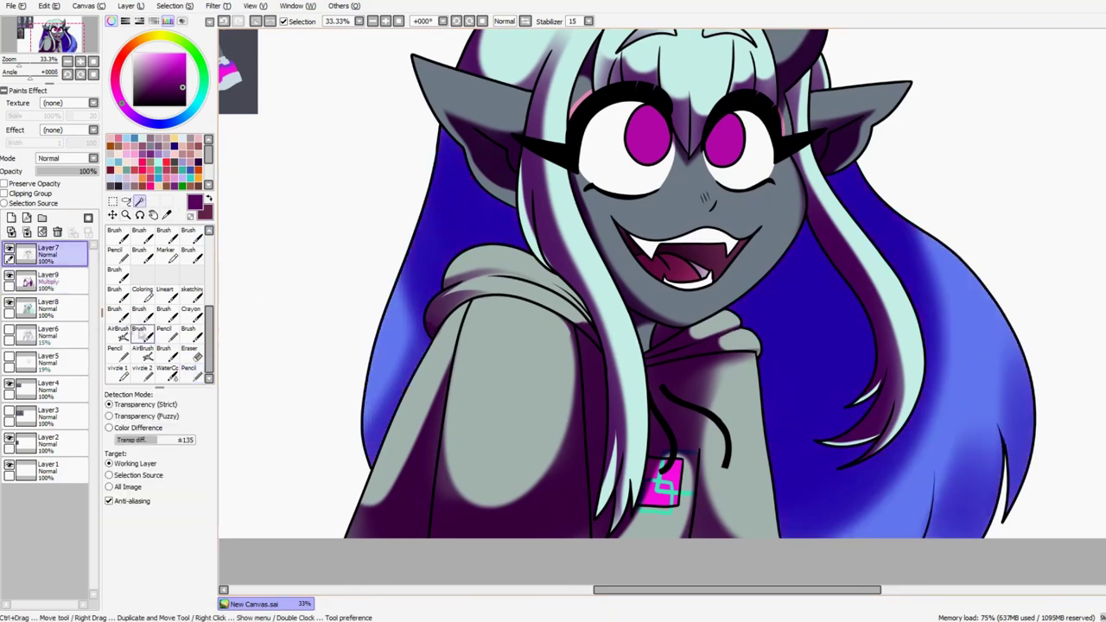
pyautogui.click(47, 278)
pyautogui.click(189, 349)
pyautogui.moveTo(777, 345); pyautogui.dragTo(607, 322)
pyautogui.moveTo(734, 173); pyautogui.dragTo(760, 346)
pyautogui.moveTo(766, 275)
pyautogui.mouseDown()
pyautogui.moveTo(593, 538)
pyautogui.moveTo(616, 524)
pyautogui.moveTo(474, 529)
pyautogui.mouseUp()
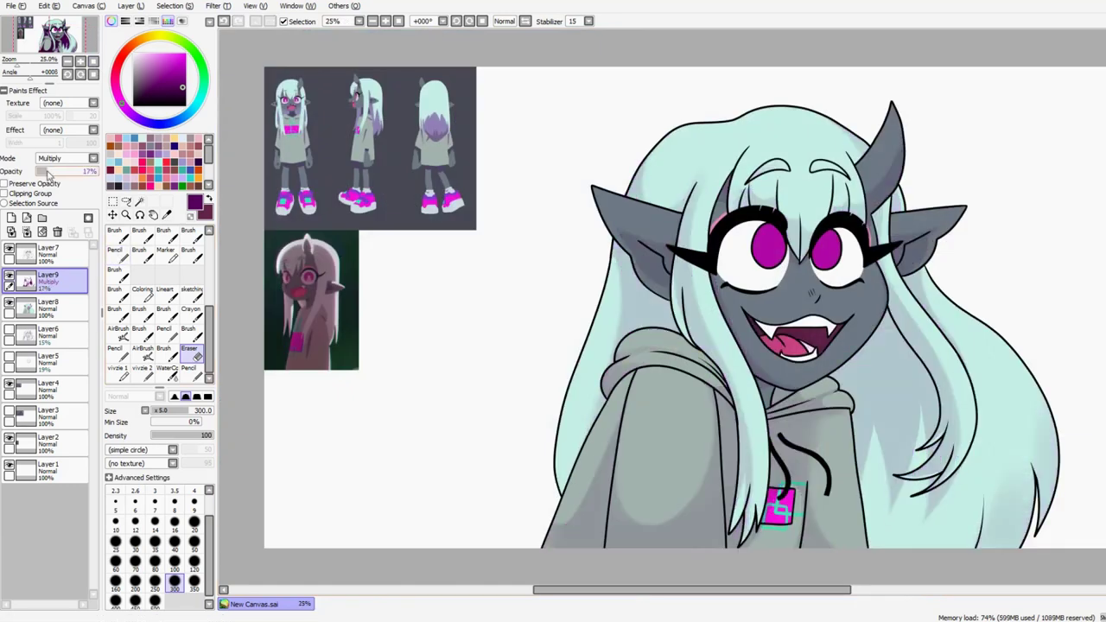
# - Lower the opacity of the Multiply shadow layer
pyautogui.moveTo(50, 172); pyautogui.dragTo(57, 173)
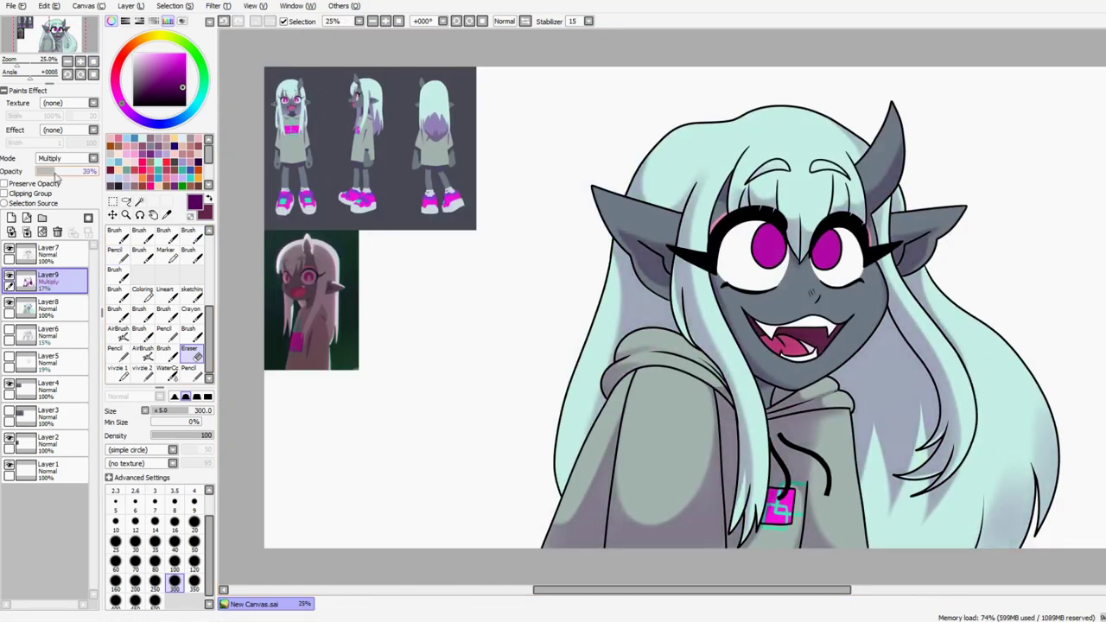
pyautogui.hotkey('ctrl', 'z')
pyautogui.hotkey('ctrl', 'z')
# - Select the back hair and shade the area behind the neck in dark crimson on a fresh Multiply layer, using the pencil at size 100
pyautogui.click(139, 201)
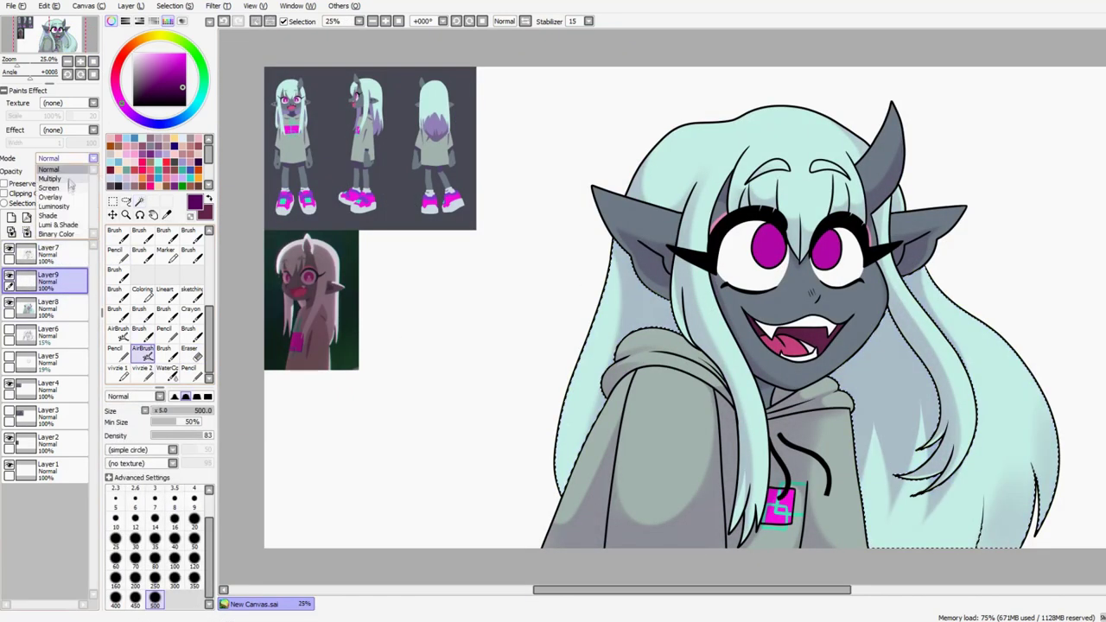
pyautogui.moveTo(924, 294); pyautogui.dragTo(855, 484)
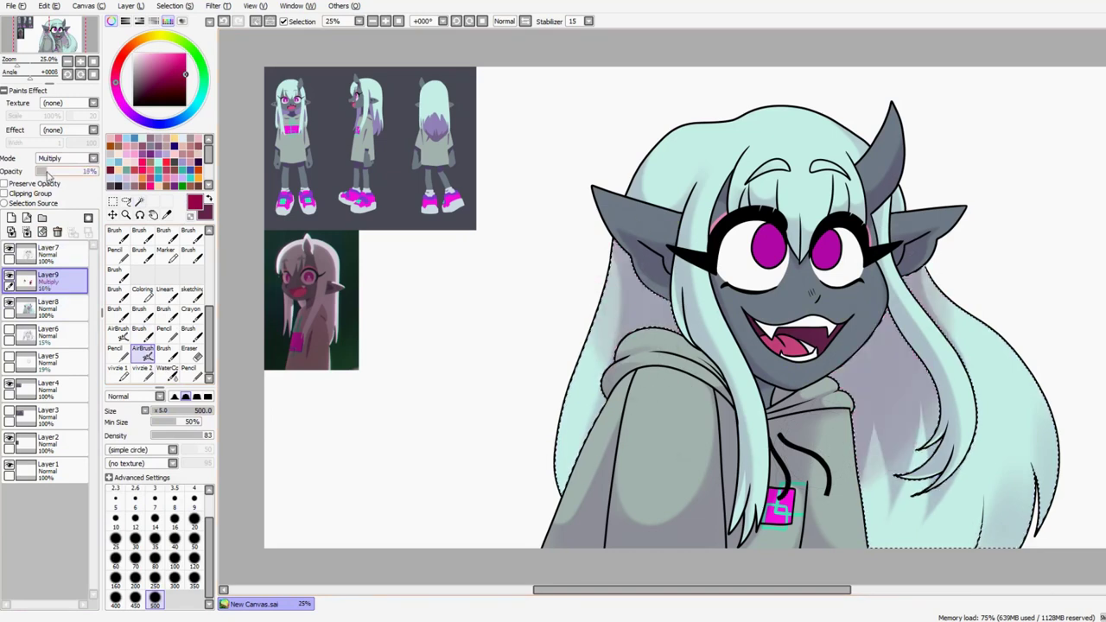
pyautogui.press('n')
pyautogui.moveTo(631, 286)
pyautogui.mouseDown()
pyautogui.moveTo(855, 388)
pyautogui.moveTo(872, 414)
pyautogui.moveTo(959, 298)
pyautogui.mouseUp()
pyautogui.press(']')
pyautogui.press(']')
pyautogui.press(']')
pyautogui.press(']')
pyautogui.press(']')
pyautogui.press(']')
pyautogui.press(']')
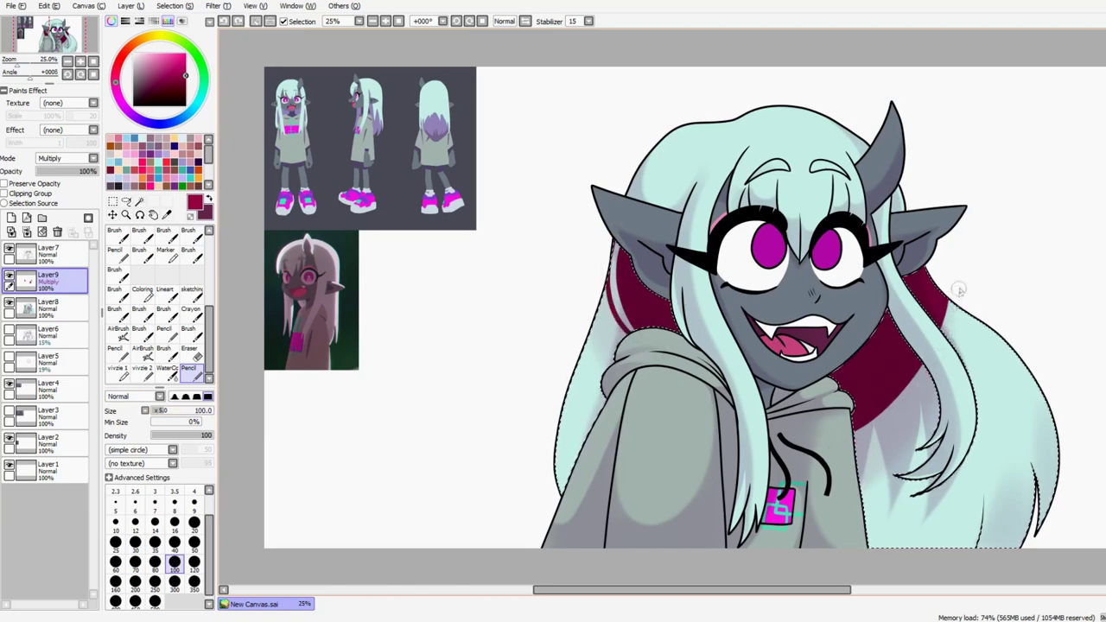
# - Undo the last crimson strokes on the back hair
pyautogui.hotkey('ctrl', 'z')
pyautogui.hotkey('ctrl', 'z')
pyautogui.hotkey('ctrl', 'z')
pyautogui.hotkey('ctrl', 'z')
# - Select the whole character and paint pink rim highlights along the sleeves, hood and collar on a Luminosity layer with the size 100 pencil
pyautogui.press('w')
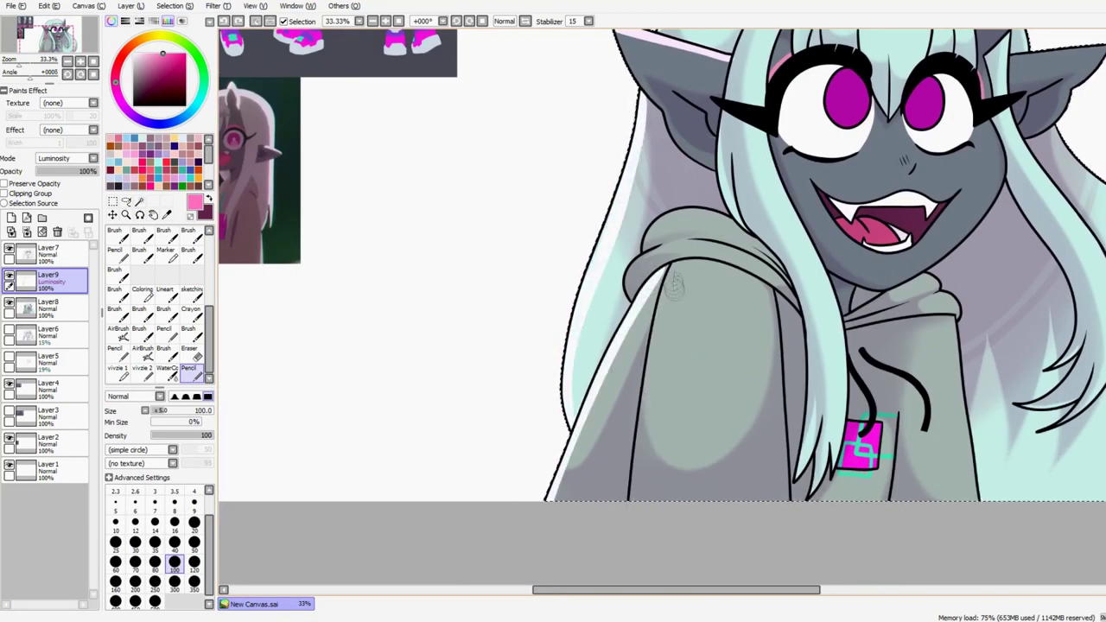
pyautogui.moveTo(682, 319); pyautogui.dragTo(462, 380)
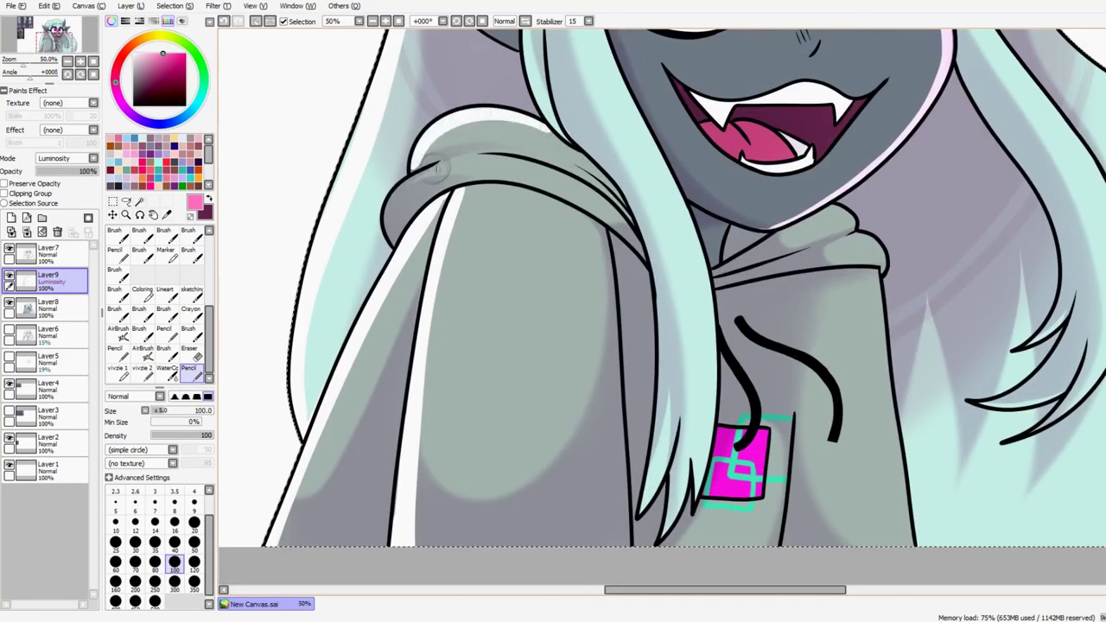
pyautogui.press('e')
pyautogui.moveTo(401, 216); pyautogui.dragTo(227, 173)
pyautogui.moveTo(695, 222)
pyautogui.mouseDown()
pyautogui.moveTo(754, 524)
pyautogui.moveTo(672, 185)
pyautogui.moveTo(642, 183)
pyautogui.mouseUp()
pyautogui.moveTo(675, 192); pyautogui.dragTo(627, 218)
pyautogui.moveTo(510, 177); pyautogui.dragTo(529, 462)
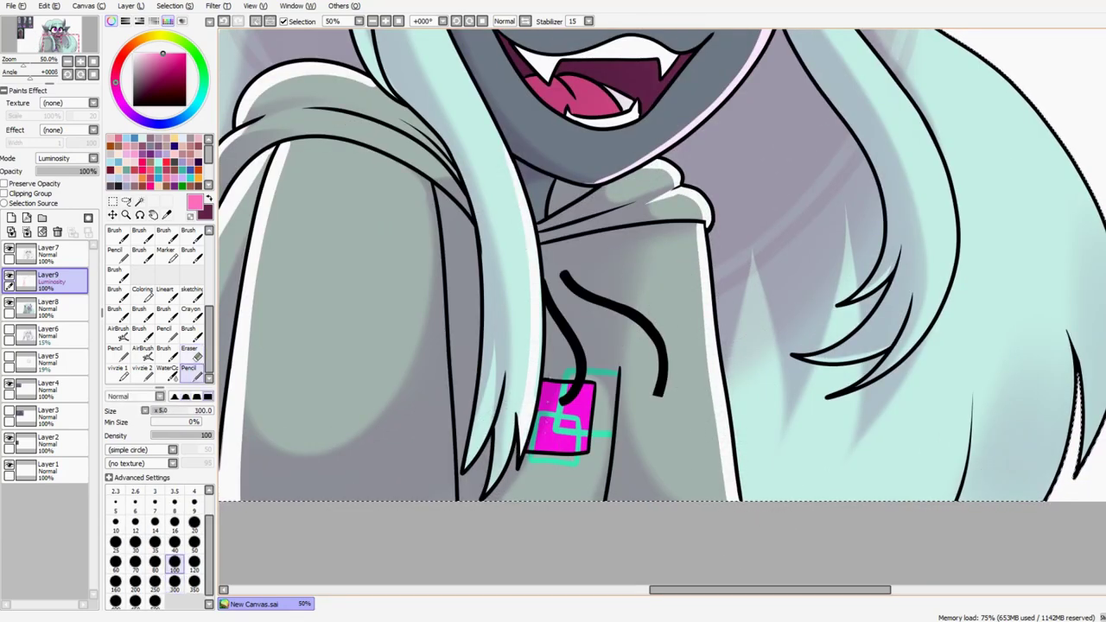
# - Paint rim highlights along the bangs, front locks and outer edge of the back hair on the Luminosity layer
pyautogui.scroll(-3, 544, 449)
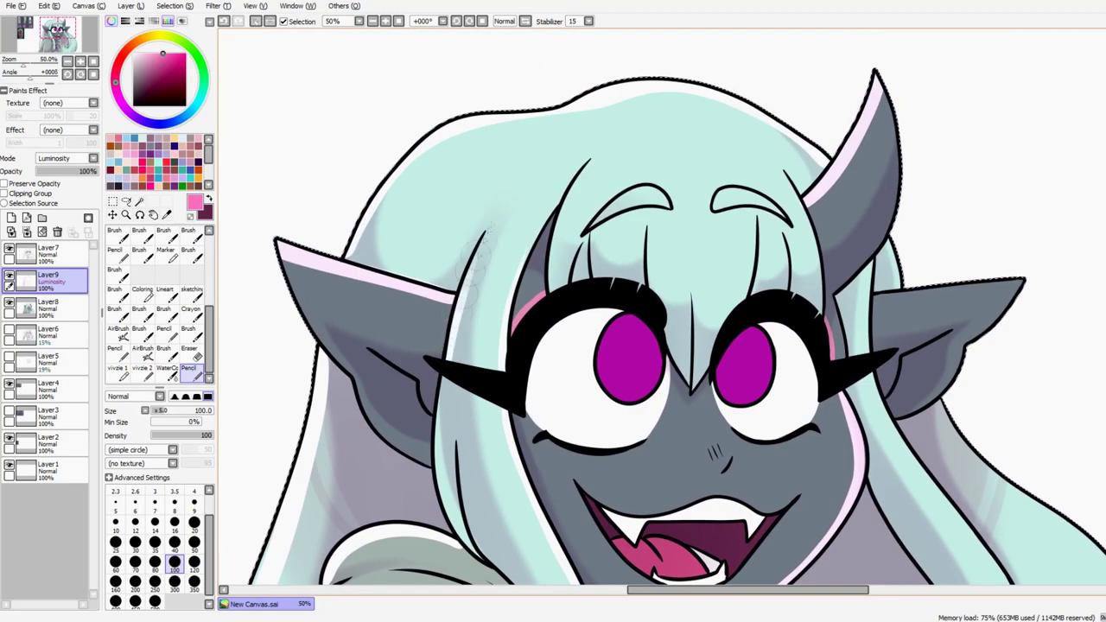
pyautogui.moveTo(553, 271); pyautogui.dragTo(554, 298)
pyautogui.moveTo(563, 180); pyautogui.dragTo(553, 290)
pyautogui.moveTo(752, 236)
pyautogui.mouseDown()
pyautogui.moveTo(745, 299)
pyautogui.moveTo(691, 387)
pyautogui.mouseUp()
pyautogui.moveTo(665, 232); pyautogui.dragTo(653, 288)
pyautogui.moveTo(803, 178); pyautogui.dragTo(812, 321)
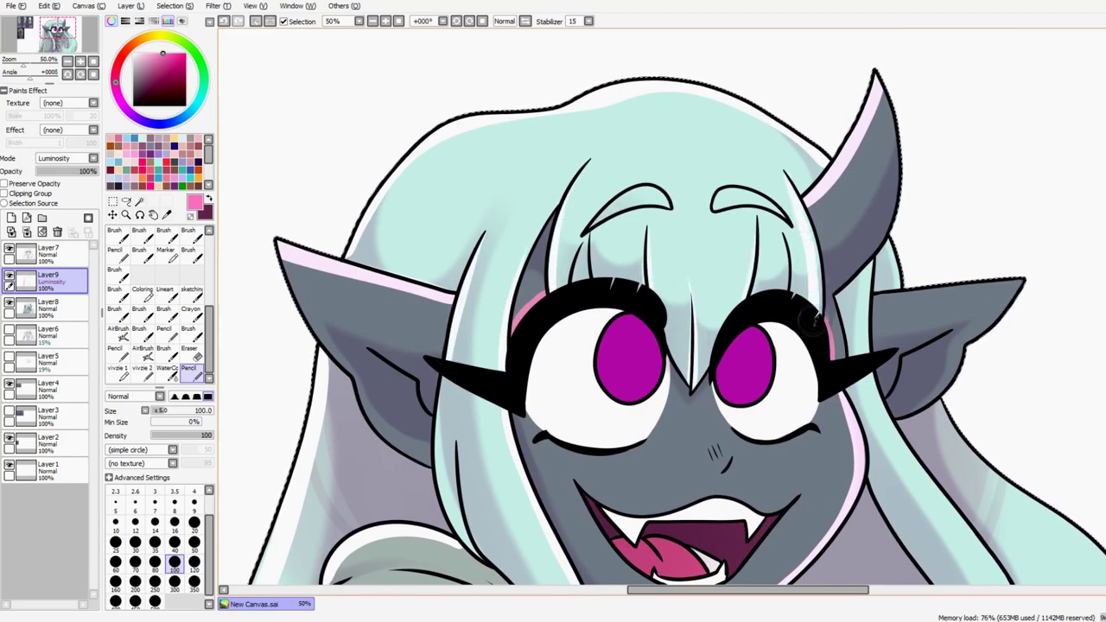
pyautogui.scroll(-3, 812, 321)
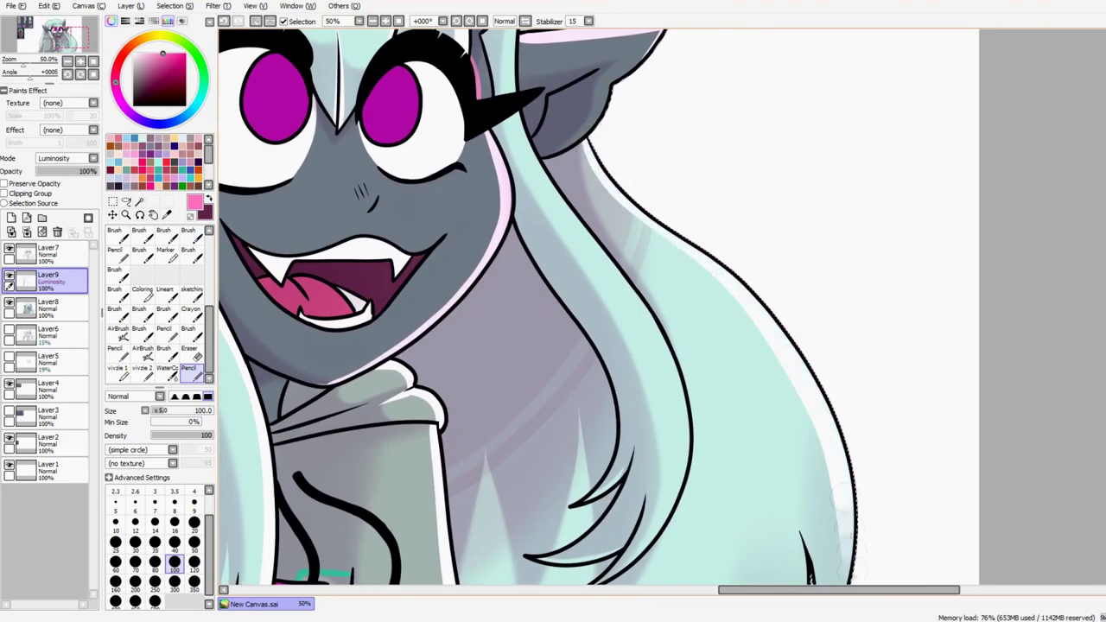
pyautogui.scroll(-3, 842, 518)
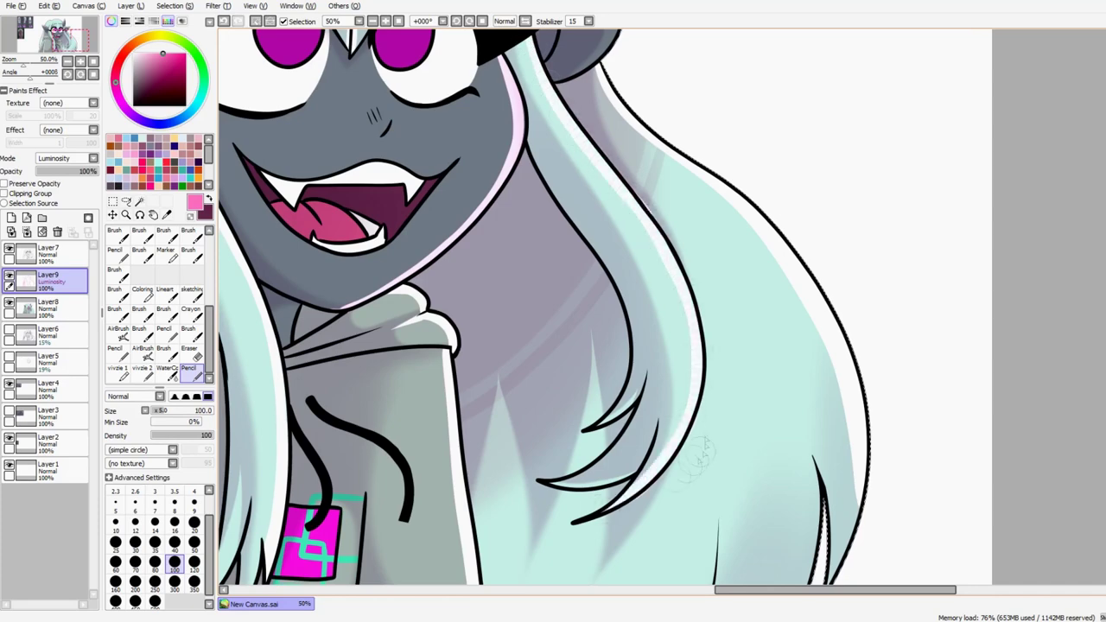
pyautogui.scroll(-3, 702, 454)
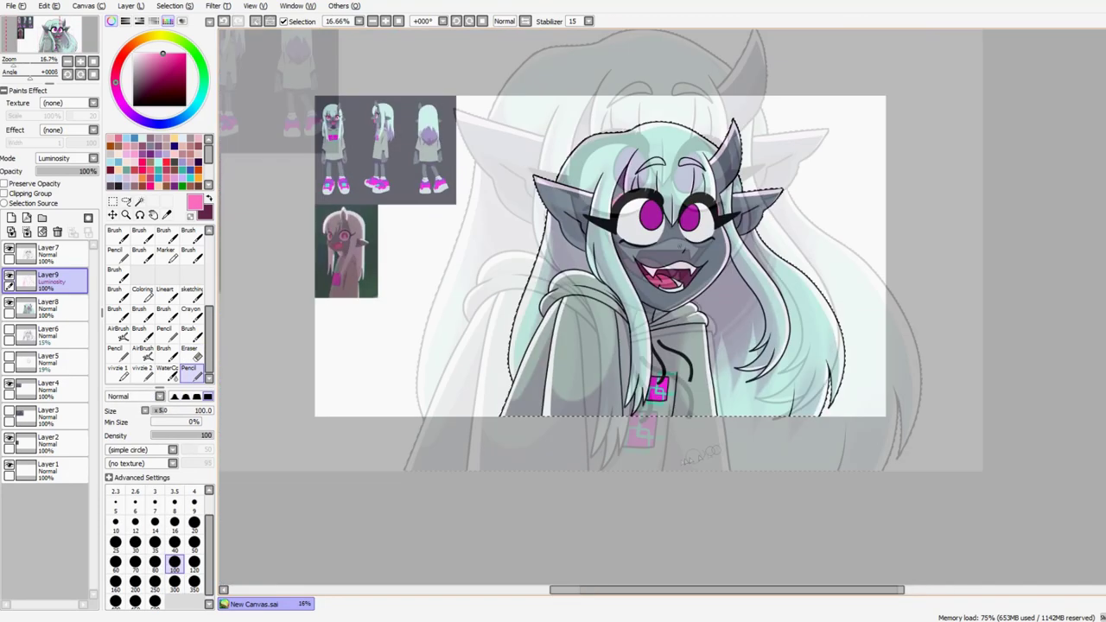
# - Lower the Luminosity highlight layer's opacity, then clear the selection and add a new layer above the flat-colour layer
pyautogui.moveTo(95, 172); pyautogui.dragTo(52, 175)
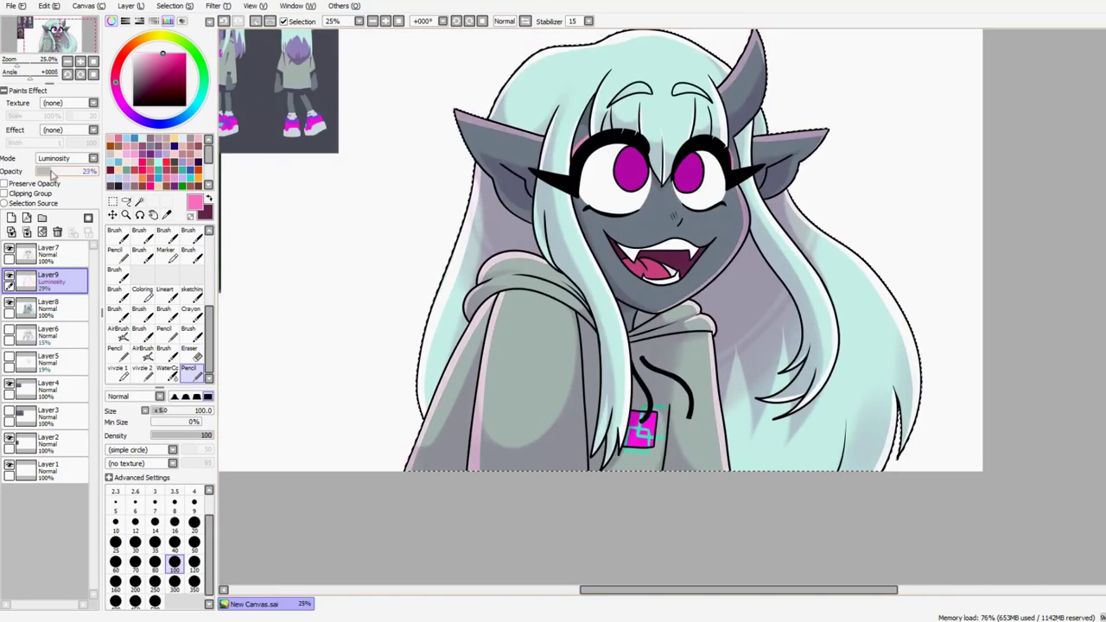
pyautogui.click(48, 304)
pyautogui.click(139, 200)
pyautogui.hotkey('ctrl', 'd')
pyautogui.click(11, 218)
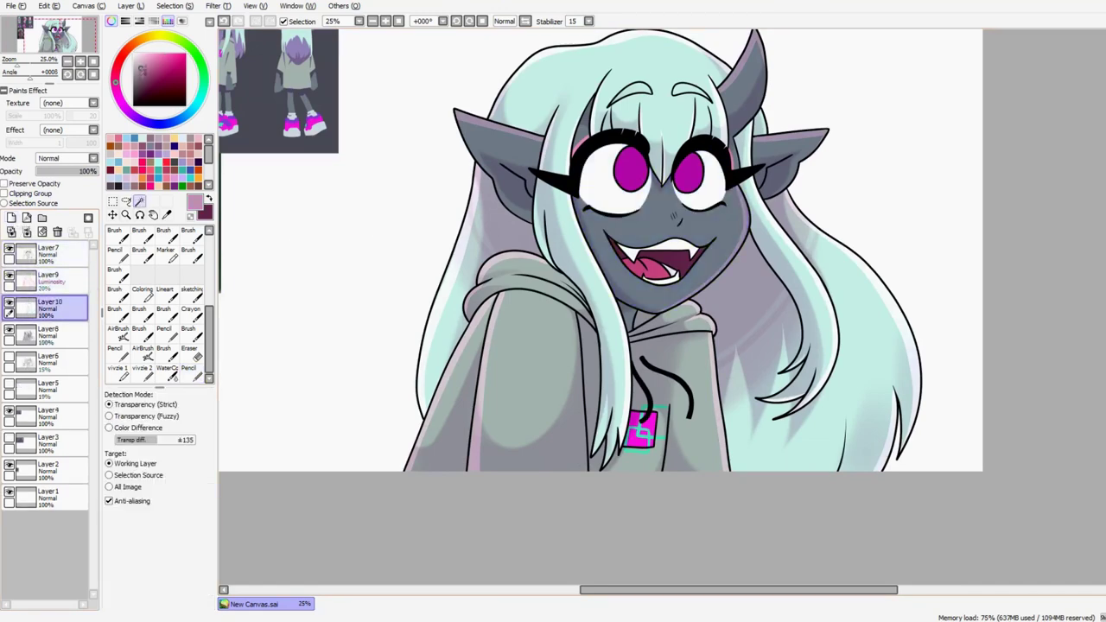
# - Paint a grey-purple shadow across the upper eye whites with the size 60 pencil and lower that layer's opacity to 27%
pyautogui.scroll(2, 889, 167)
pyautogui.press('n')
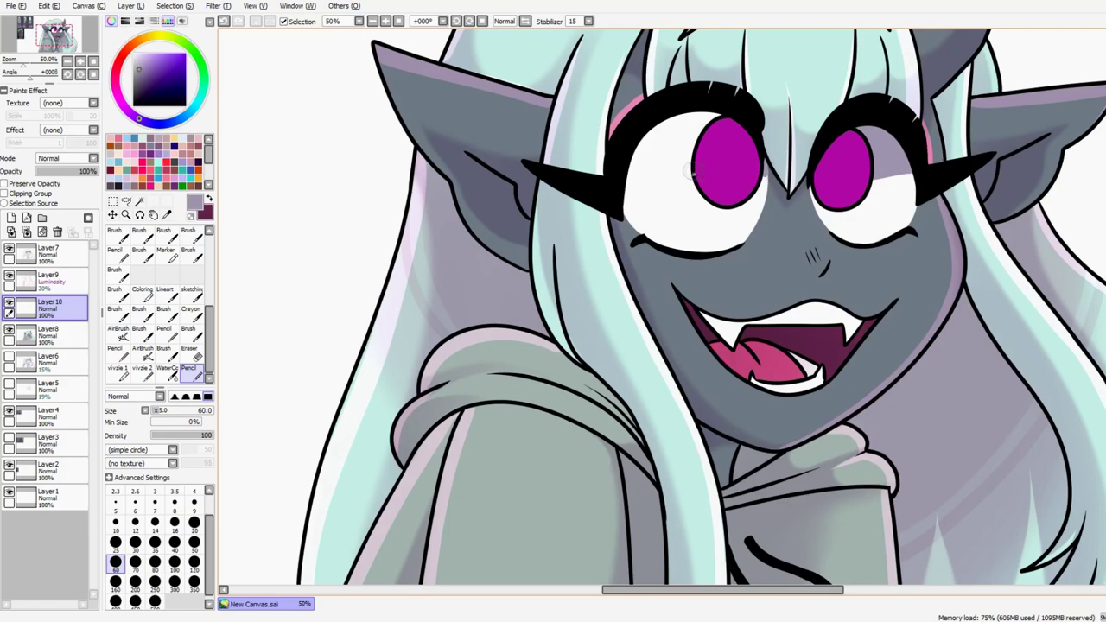
pyautogui.moveTo(691, 170); pyautogui.dragTo(647, 161)
pyautogui.keyDown('alt'); pyautogui.click(704, 182); pyautogui.keyUp('alt')
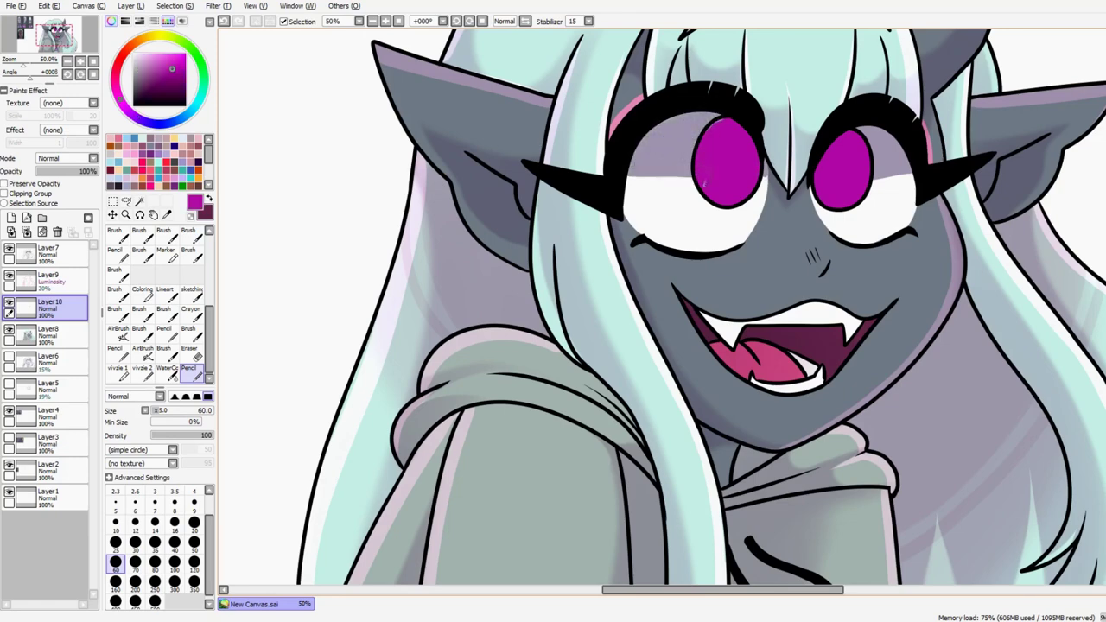
pyautogui.keyDown('alt'); pyautogui.click(342, 296); pyautogui.keyUp('alt')
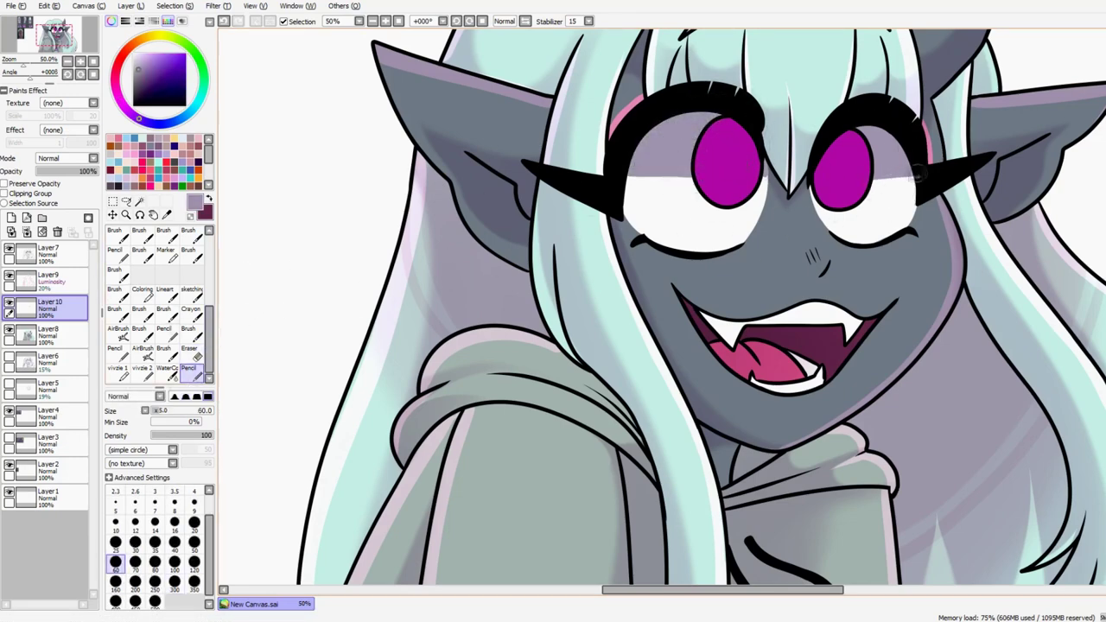
pyautogui.press('-')
pyautogui.press('-')
# - Add a new layer above the line art and paint a white shine on each iris with the size 60 pencil
pyautogui.hotkey('ctrl', 'shift', 'n')
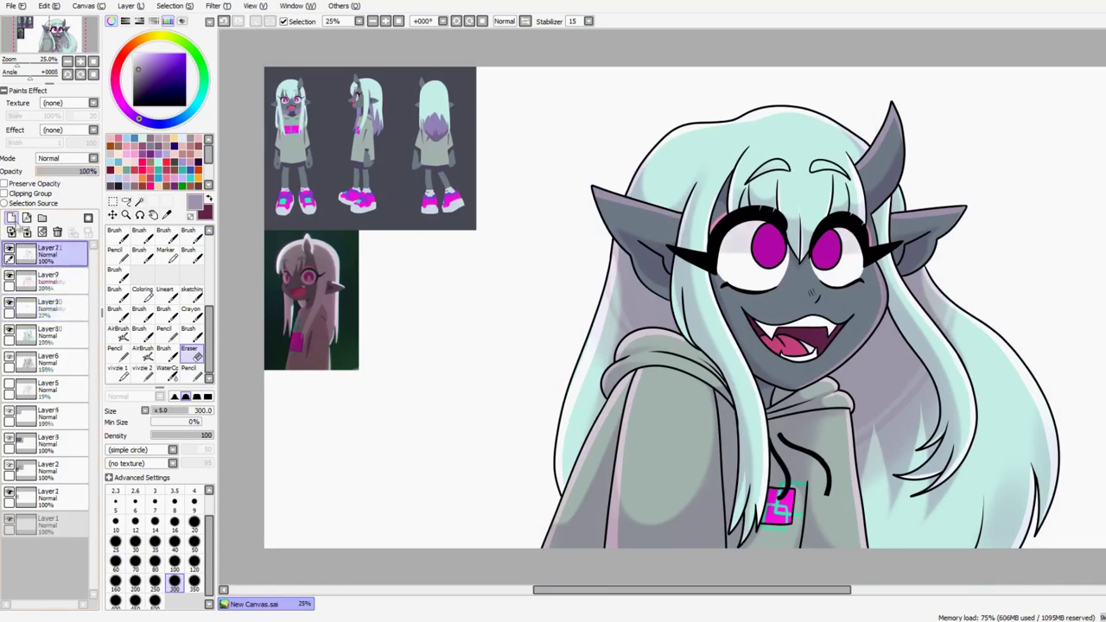
pyautogui.keyDown('alt'); pyautogui.click(380, 273); pyautogui.keyUp('alt')
pyautogui.press('+')
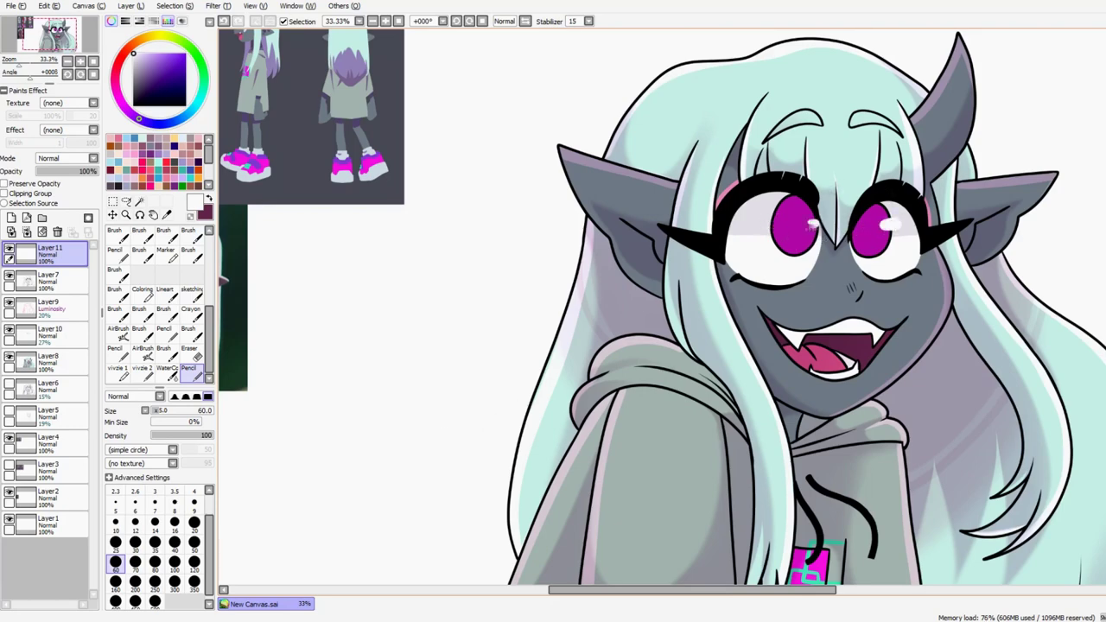
# - Select both irises and airbrush a pink gradient over their lower parts on a new layer with brush size 290
pyautogui.click(49, 275)
pyautogui.click(139, 200)
pyautogui.scroll(5, 562, 268)
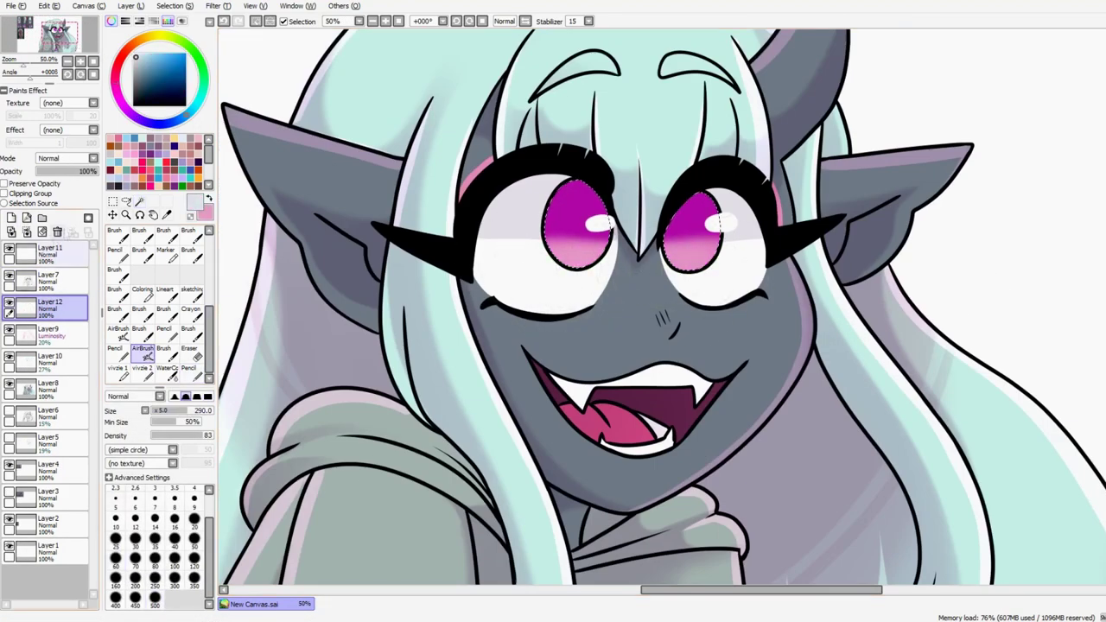
pyautogui.keyDown('alt'); pyautogui.click(557, 113); pyautogui.keyUp('alt')
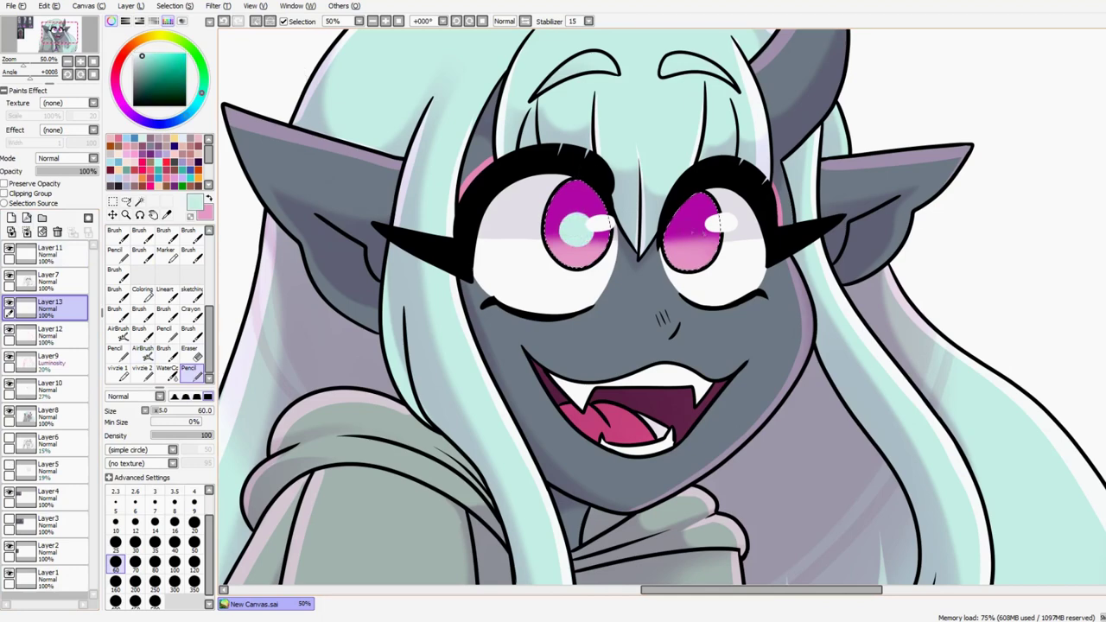
pyautogui.click(92, 158)
pyautogui.click(93, 201)
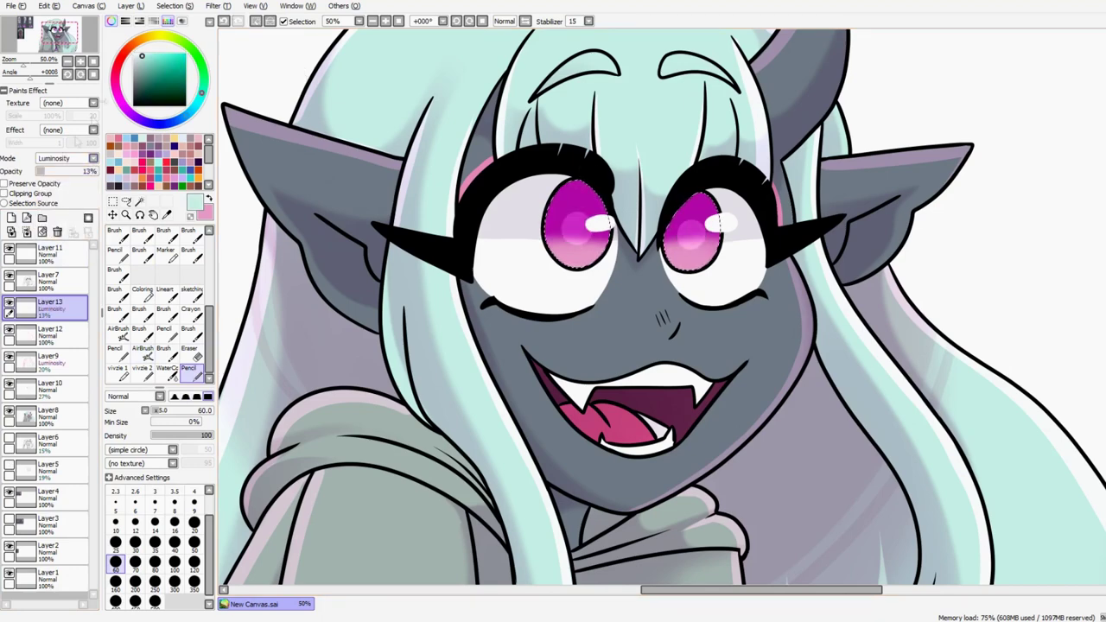
pyautogui.press('-')
pyautogui.click(57, 231)
# - Set the iris gradient layer to Luminosity at 24% opacity
pyautogui.click(93, 158)
pyautogui.click(52, 201)
pyautogui.moveTo(86, 171); pyautogui.dragTo(54, 172)
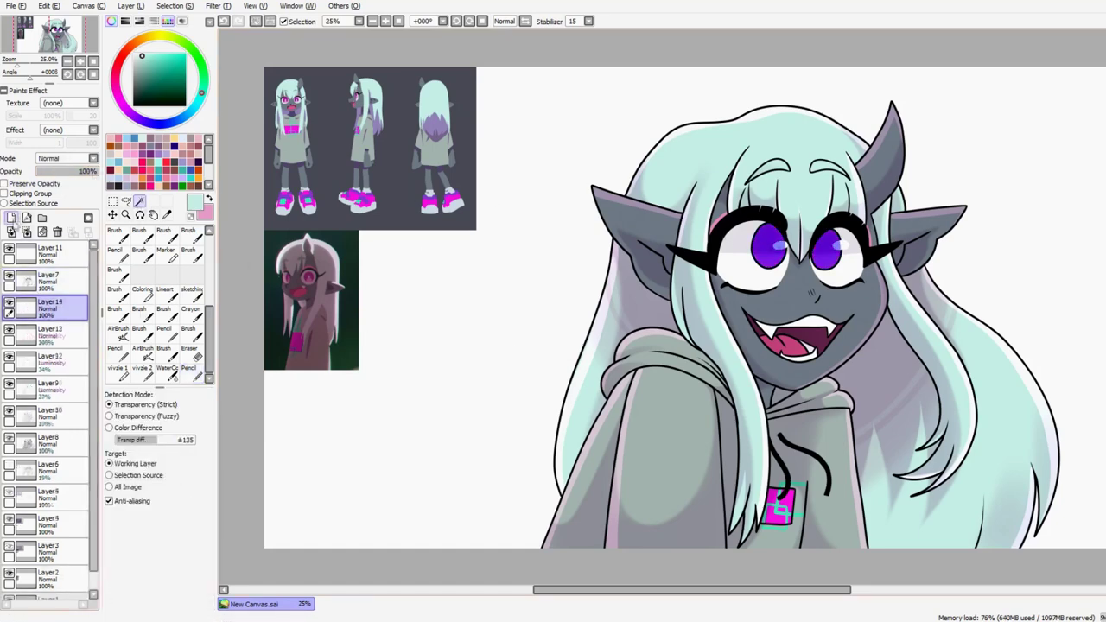
# - Shade the upper halves of both irises purple on a Multiply layer with the size 110 pencil, deselect, and lower its opacity to 41%
pyautogui.press('+')
pyautogui.moveTo(812, 192); pyautogui.dragTo(855, 199)
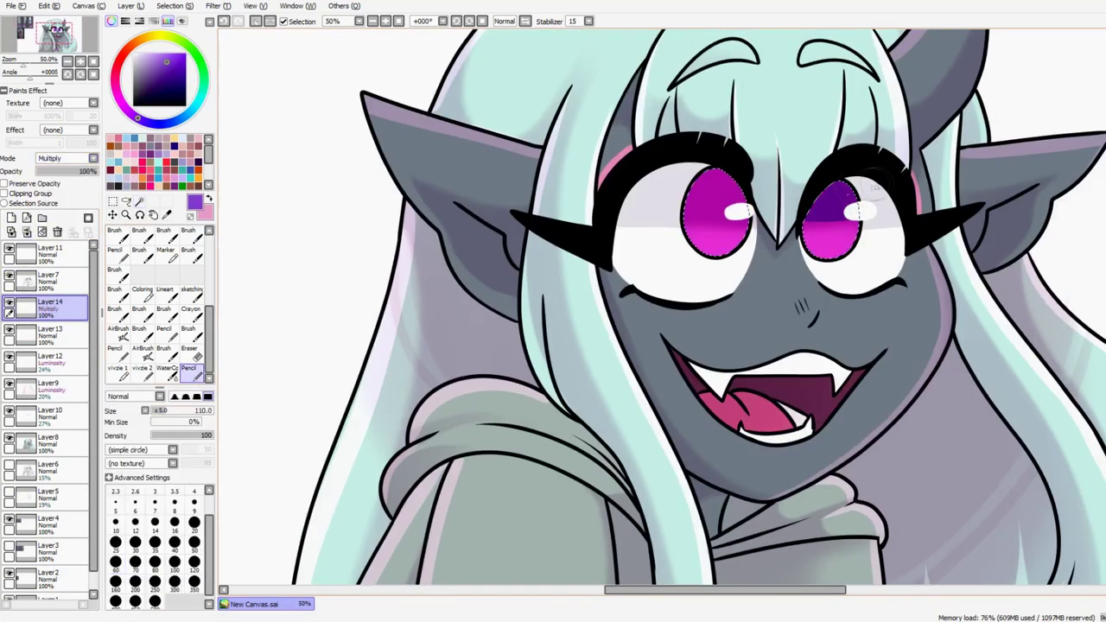
pyautogui.moveTo(691, 195); pyautogui.dragTo(743, 192)
pyautogui.hotkey('ctrl', 'd')
pyautogui.press('-')
pyautogui.moveTo(86, 171); pyautogui.dragTo(61, 171)
# - Preserve the line-art layer's opacity and recolour the two hoodie drawstrings teal green with the size 110 pencil
pyautogui.click(48, 281)
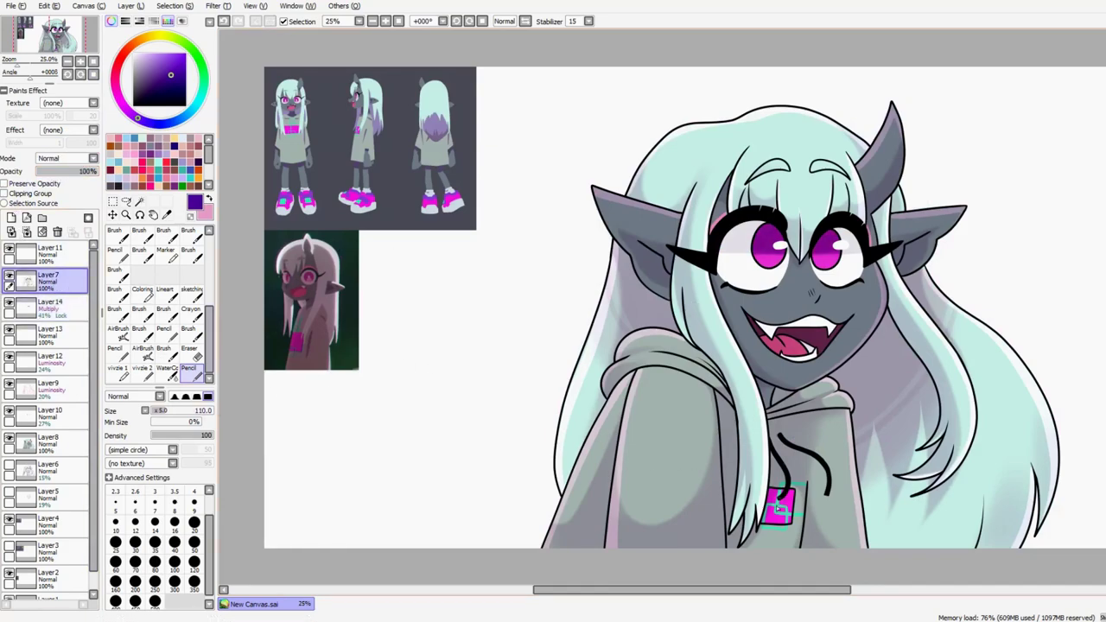
pyautogui.keyDown('alt'); pyautogui.click(786, 531); pyautogui.keyUp('alt')
pyautogui.scroll(3, 881, 496)
pyautogui.moveTo(572, 299); pyautogui.dragTo(719, 483)
pyautogui.moveTo(550, 316)
pyautogui.mouseDown()
pyautogui.moveTo(558, 359)
pyautogui.moveTo(604, 436)
pyautogui.moveTo(576, 495)
pyautogui.mouseUp()
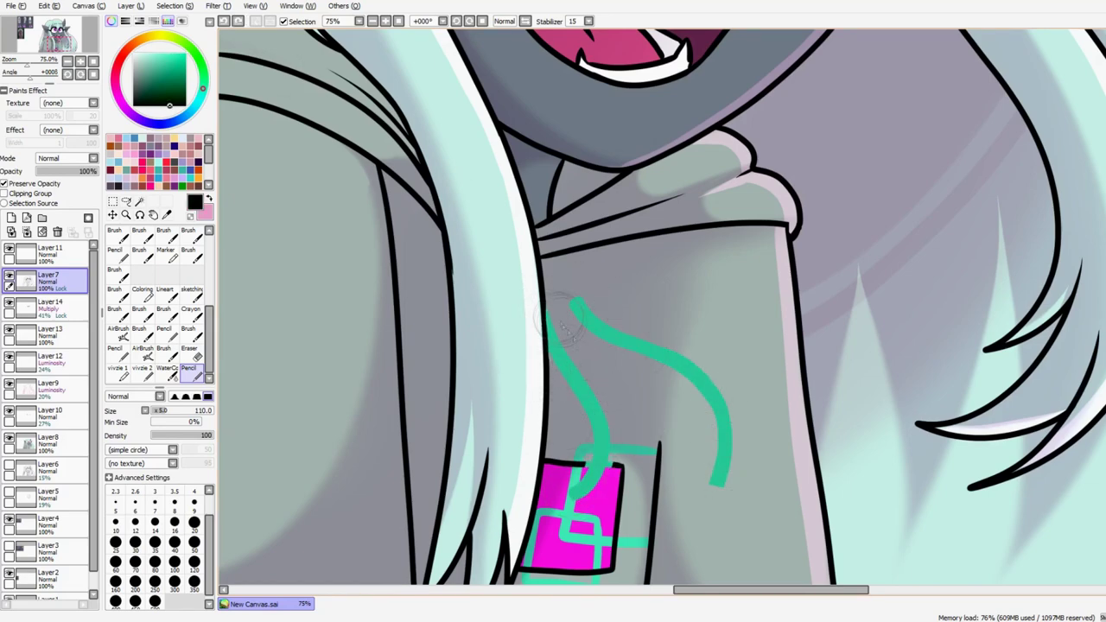
pyautogui.scroll(-3, 559, 319)
# - Clip a new layer to the line art and tint the outer hair outline grey-purple, reducing the airbrush from size 500 to 250
pyautogui.hotkey('ctrl', 'shift', 'n')
pyautogui.keyDown('alt'); pyautogui.click(596, 251); pyautogui.keyUp('alt')
pyautogui.moveTo(596, 250); pyautogui.dragTo(570, 518)
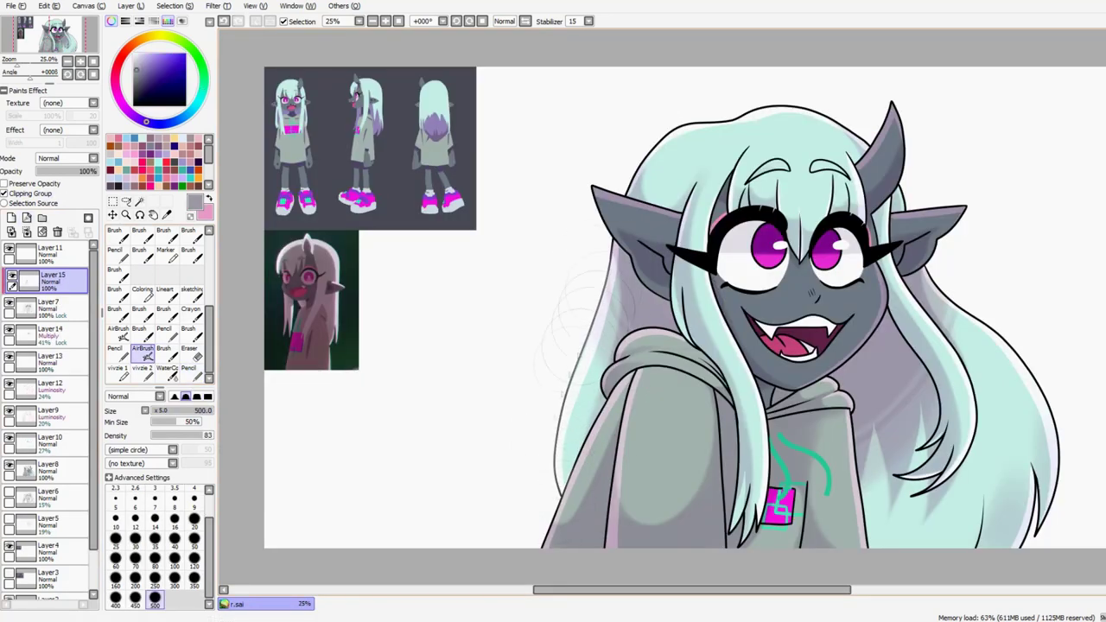
pyautogui.press('[')
pyautogui.press('[')
pyautogui.press('[')
pyautogui.press('[')
pyautogui.press('[')
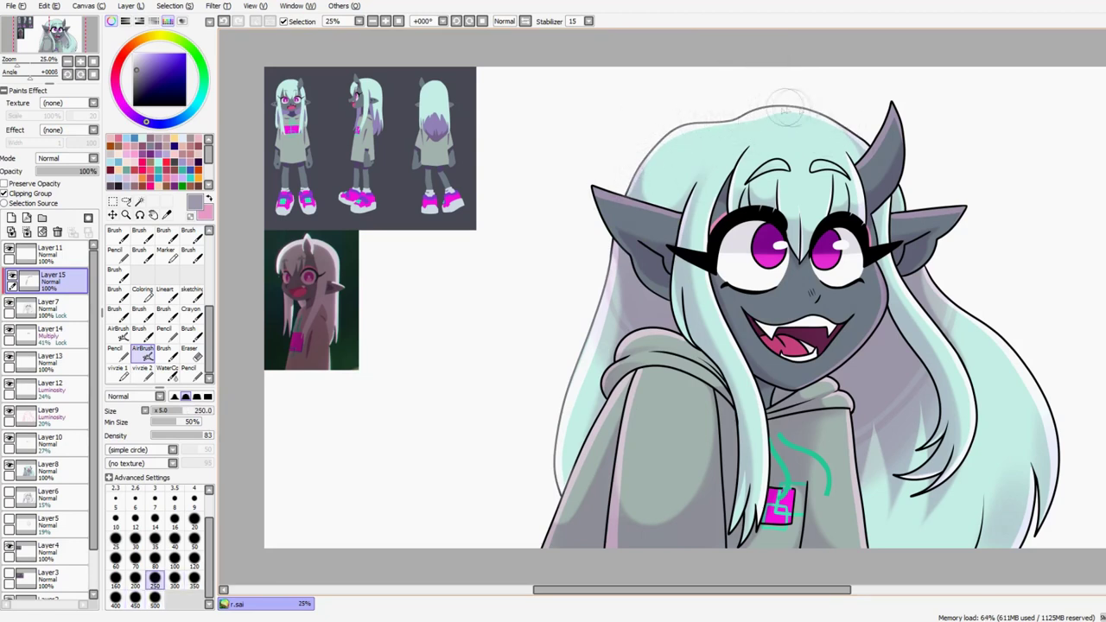
# - Tint the bangs, eyebrows and remaining hair lines grey-purple with the airbrush at size 450
pyautogui.press(']')
pyautogui.press(']')
pyautogui.press(']')
pyautogui.press(']')
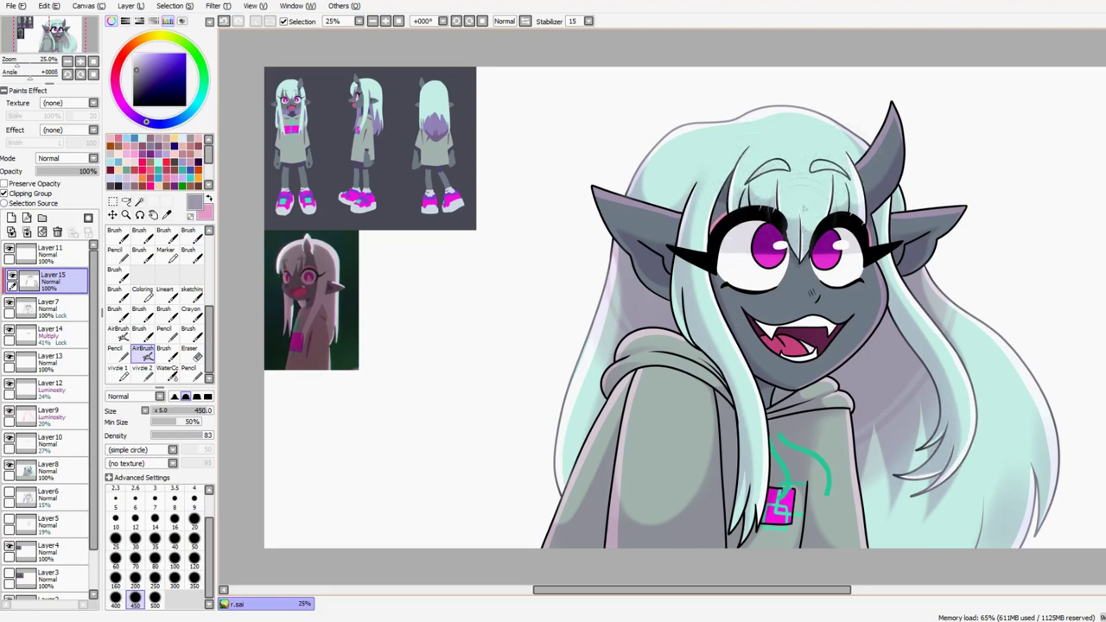
pyautogui.moveTo(803, 212); pyautogui.dragTo(796, 202)
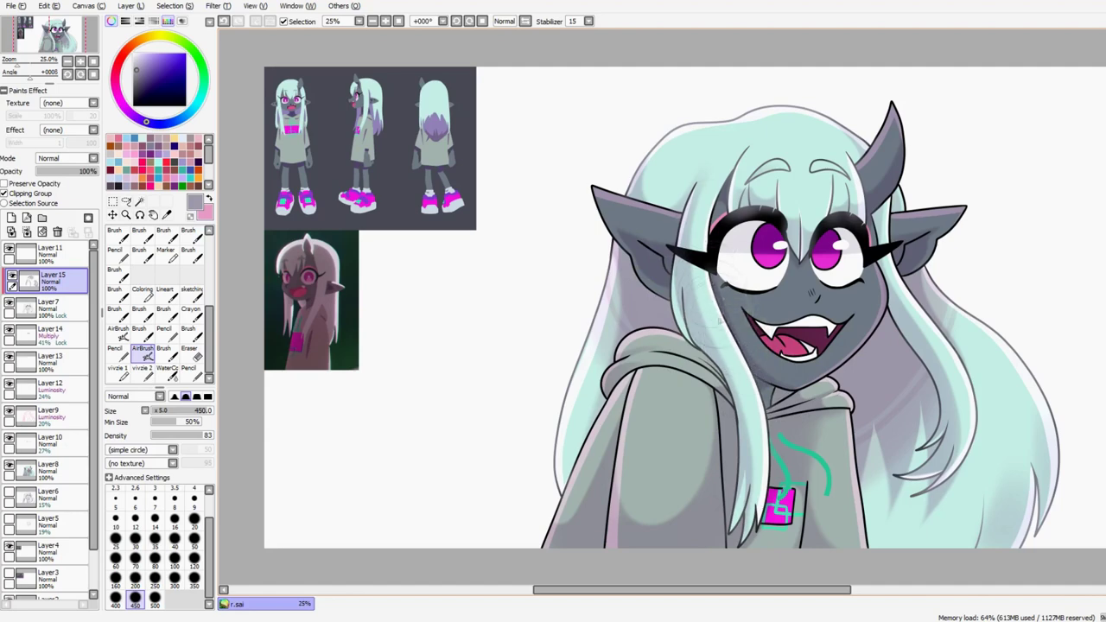
# - Tint the face, ear and horn outlines dark blue-grey with the airbrush, and repaint the eyelashes black with the size 110 pencil
pyautogui.keyDown('alt'); pyautogui.click(719, 298); pyautogui.keyUp('alt')
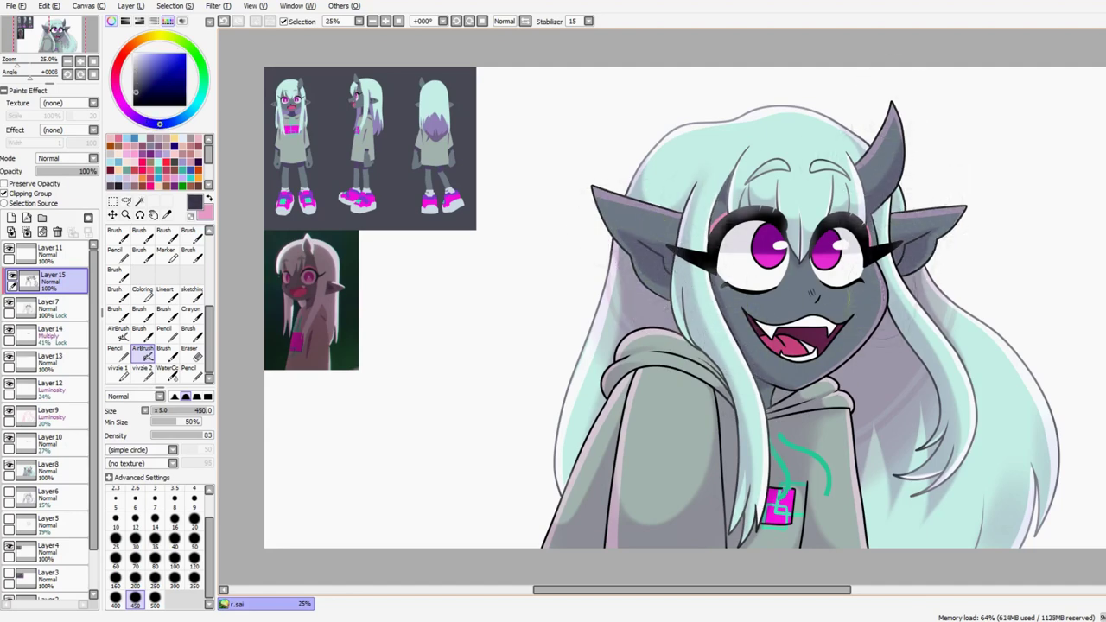
pyautogui.scroll(1, 843, 260)
pyautogui.keyDown('alt'); pyautogui.click(750, 413); pyautogui.keyUp('alt')
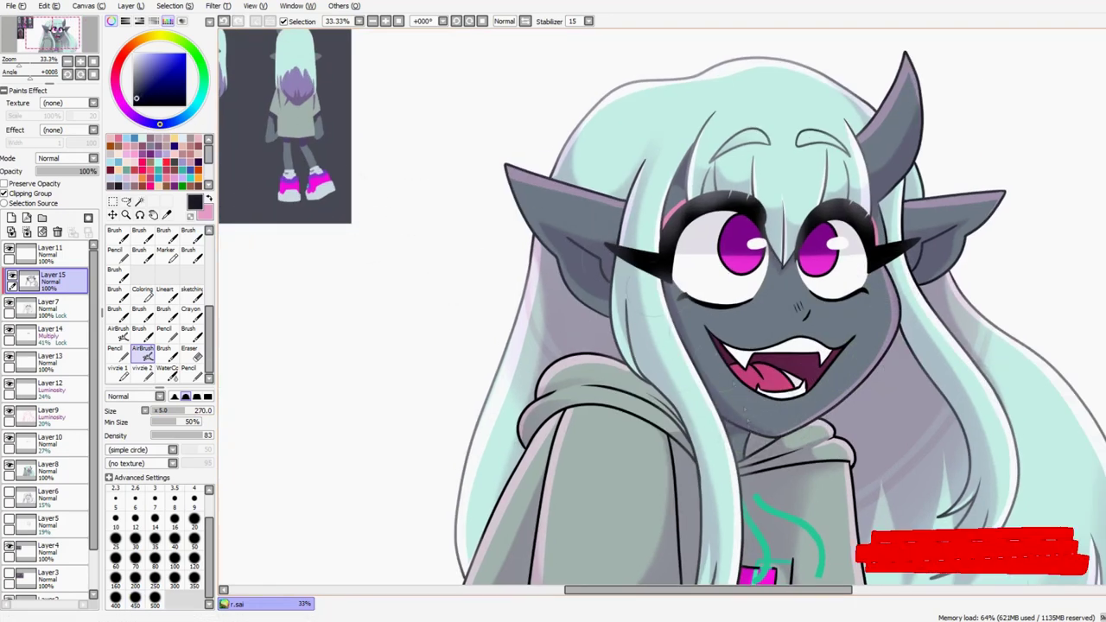
pyautogui.press('n')
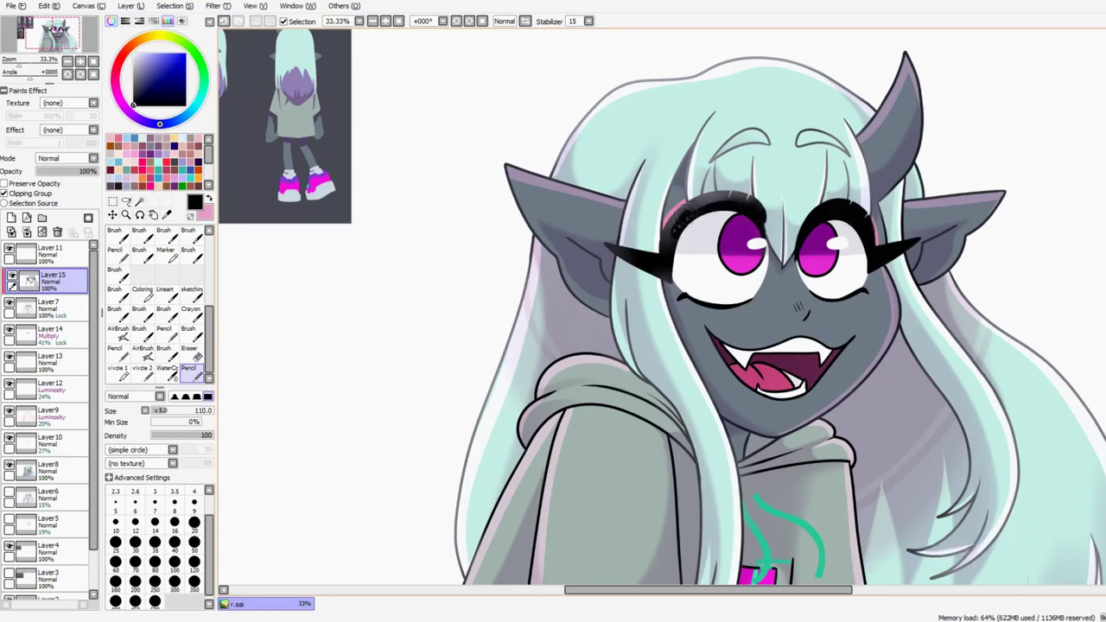
# - Soften the hair strand lines beside the face with sampled mint using the size 270 airbrush
pyautogui.keyDown('alt'); pyautogui.click(616, 287); pyautogui.keyUp('alt')
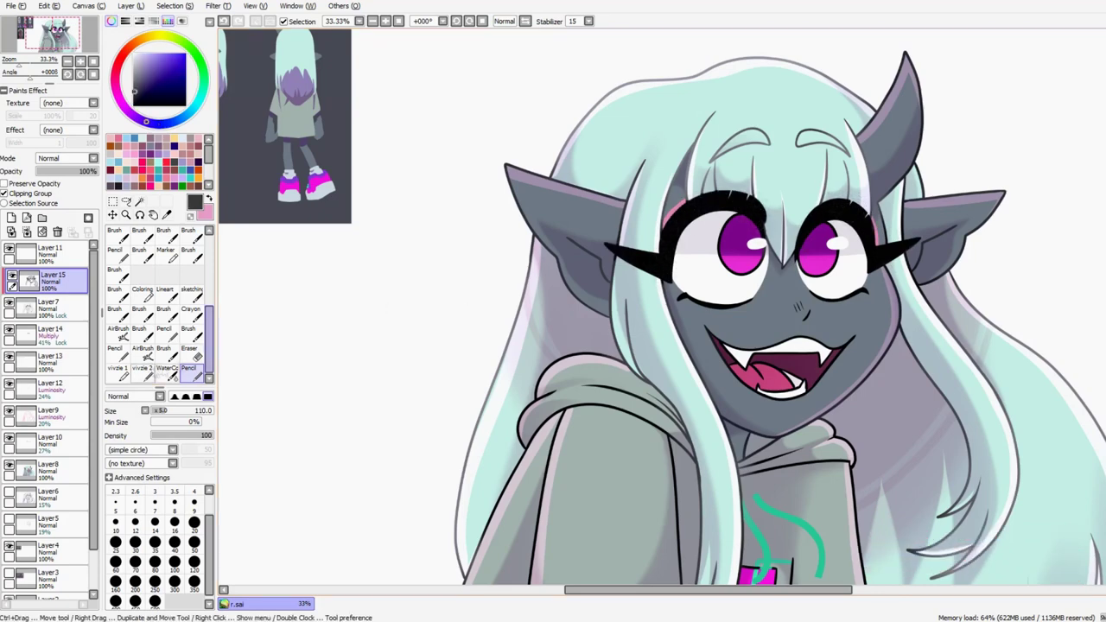
pyautogui.press('v')
pyautogui.moveTo(893, 428); pyautogui.dragTo(890, 415)
pyautogui.keyDown('alt'); pyautogui.click(651, 163); pyautogui.keyUp('alt')
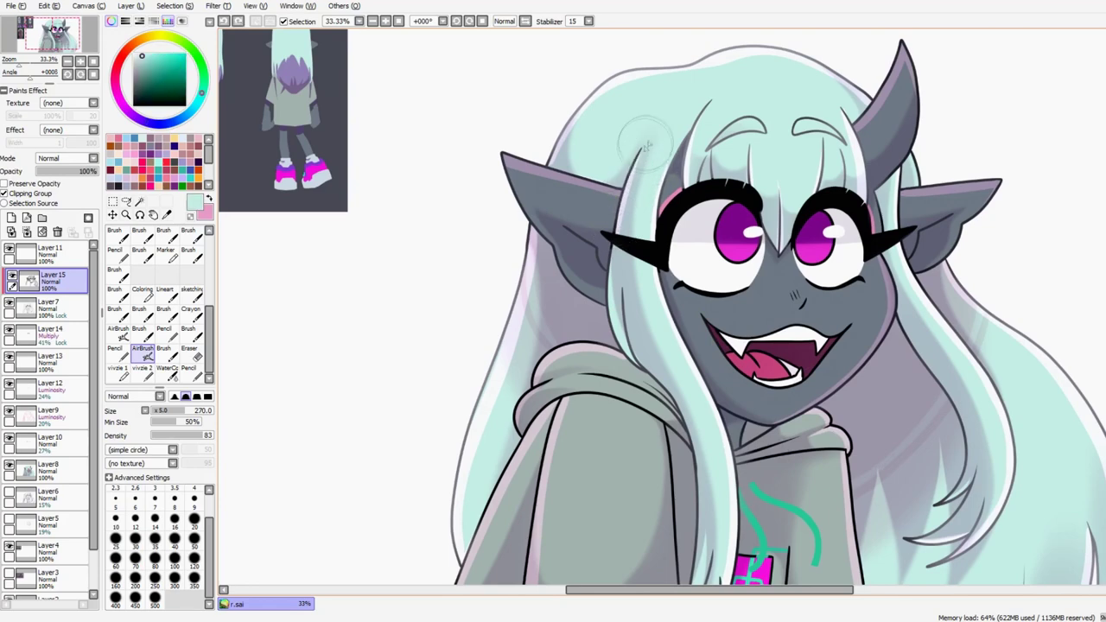
# - Tint the hoodie's hood and sleeve outlines a muted dark grey with the size 295 airbrush
pyautogui.moveTo(518, 245); pyautogui.dragTo(540, 107)
pyautogui.keyDown('alt'); pyautogui.click(562, 336); pyautogui.keyUp('alt')
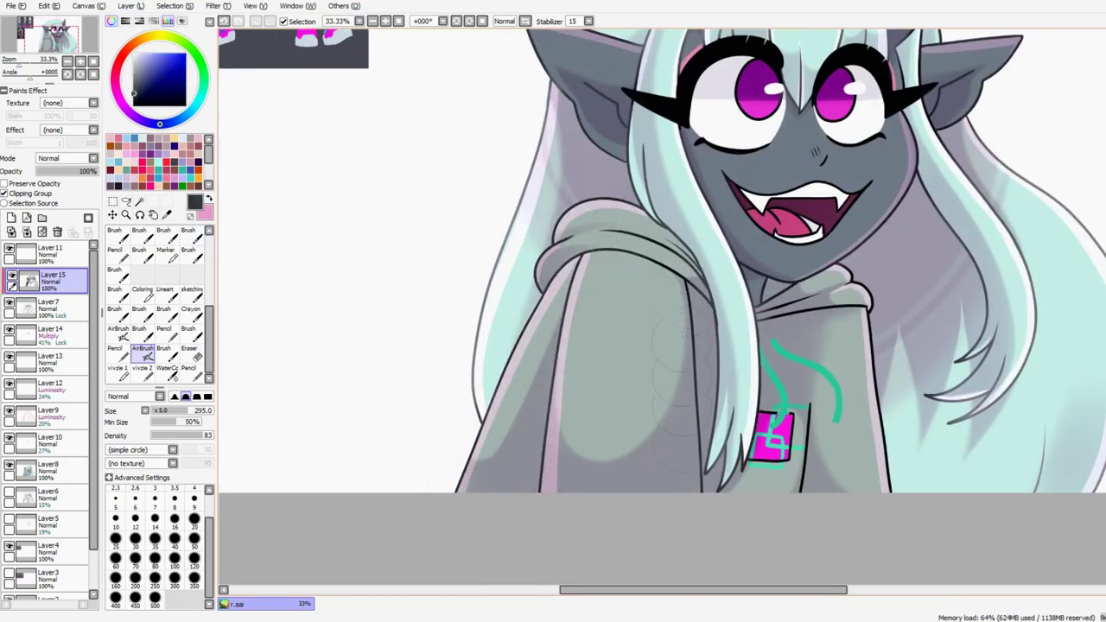
pyautogui.moveTo(696, 303); pyautogui.dragTo(751, 423)
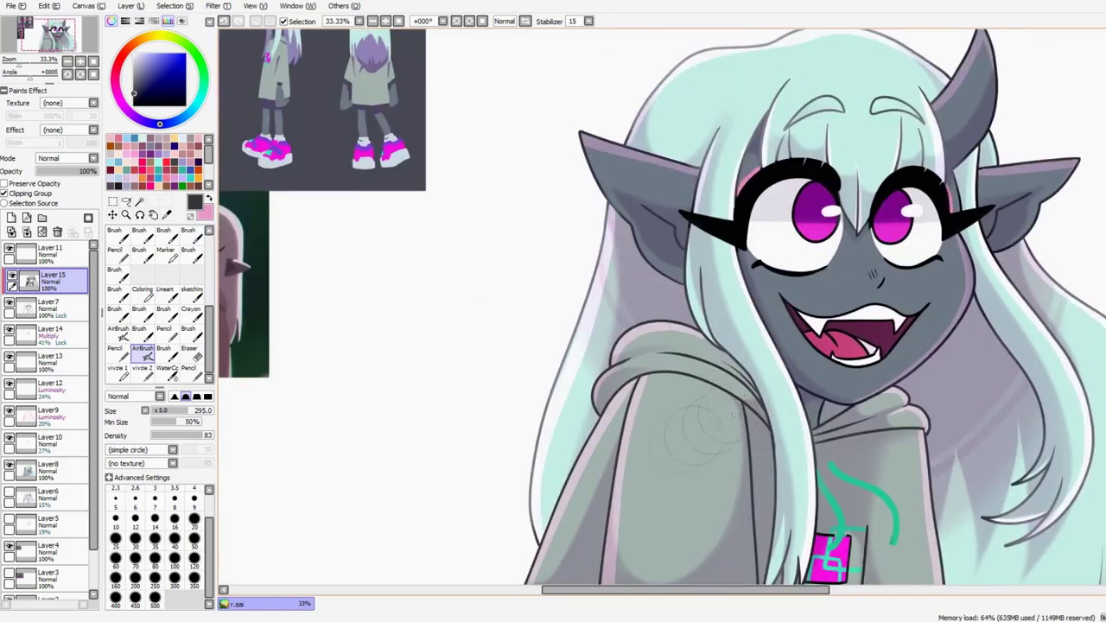
pyautogui.moveTo(654, 451); pyautogui.dragTo(701, 373)
pyautogui.keyDown('alt'); pyautogui.click(663, 390); pyautogui.keyUp('alt')
pyautogui.moveTo(979, 328); pyautogui.dragTo(892, 367)
pyautogui.moveTo(829, 411); pyautogui.dragTo(704, 412)
# - Soften the front lock's lines with sampled mint, and tint the facial lines dark blue-grey with the size 140 airbrush
pyautogui.keyDown('alt'); pyautogui.click(706, 415); pyautogui.keyUp('alt')
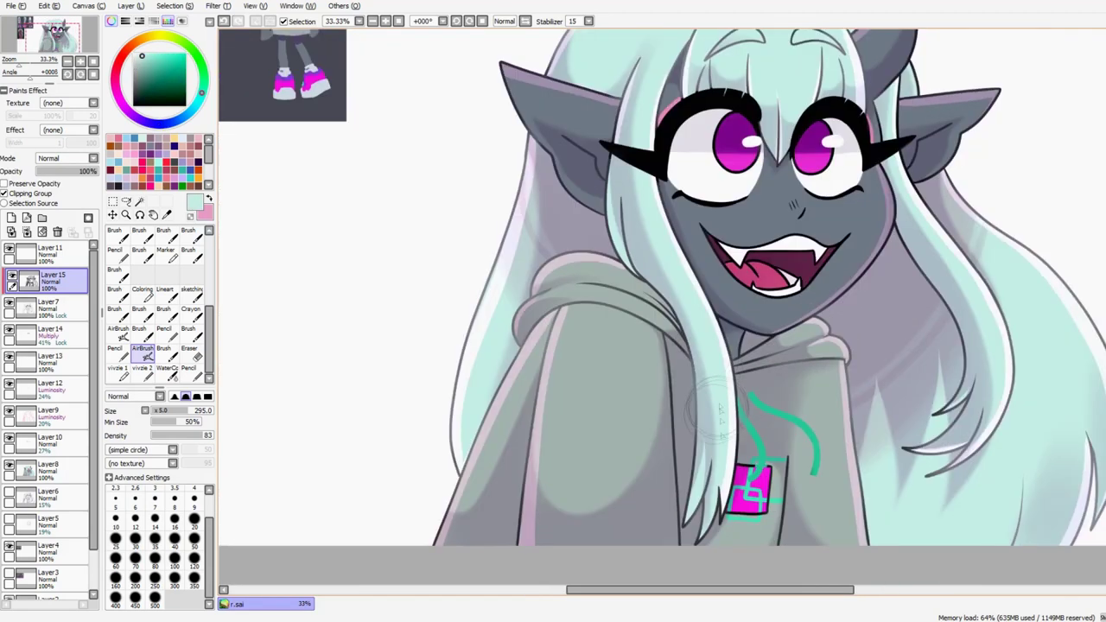
pyautogui.moveTo(967, 277); pyautogui.dragTo(907, 415)
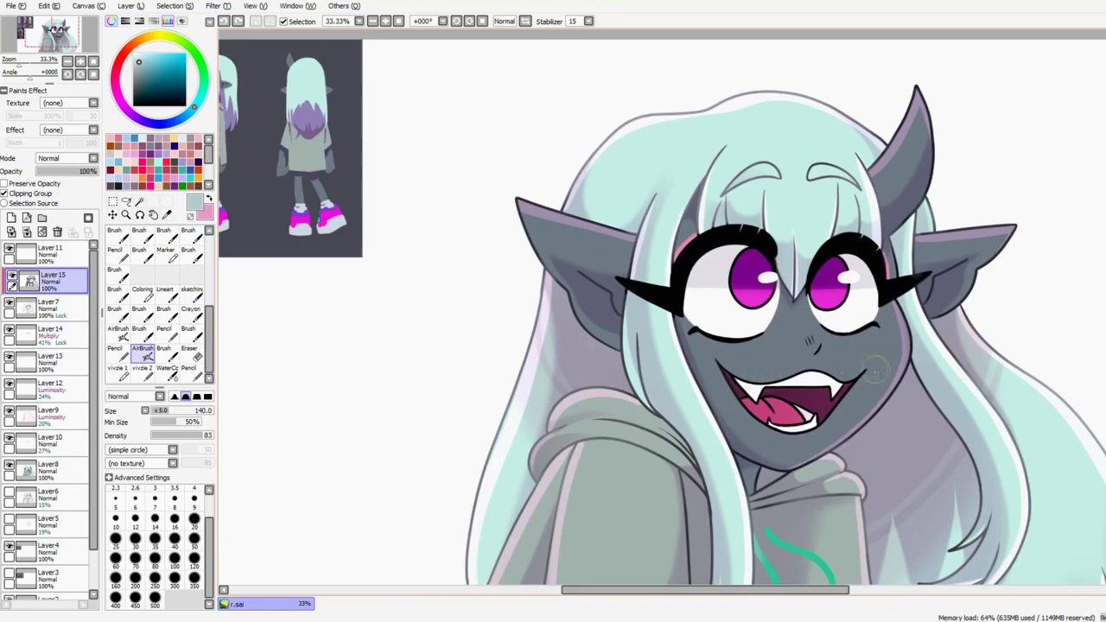
pyautogui.moveTo(860, 317); pyautogui.dragTo(935, 315)
pyautogui.keyDown('alt'); pyautogui.click(905, 332); pyautogui.keyUp('alt')
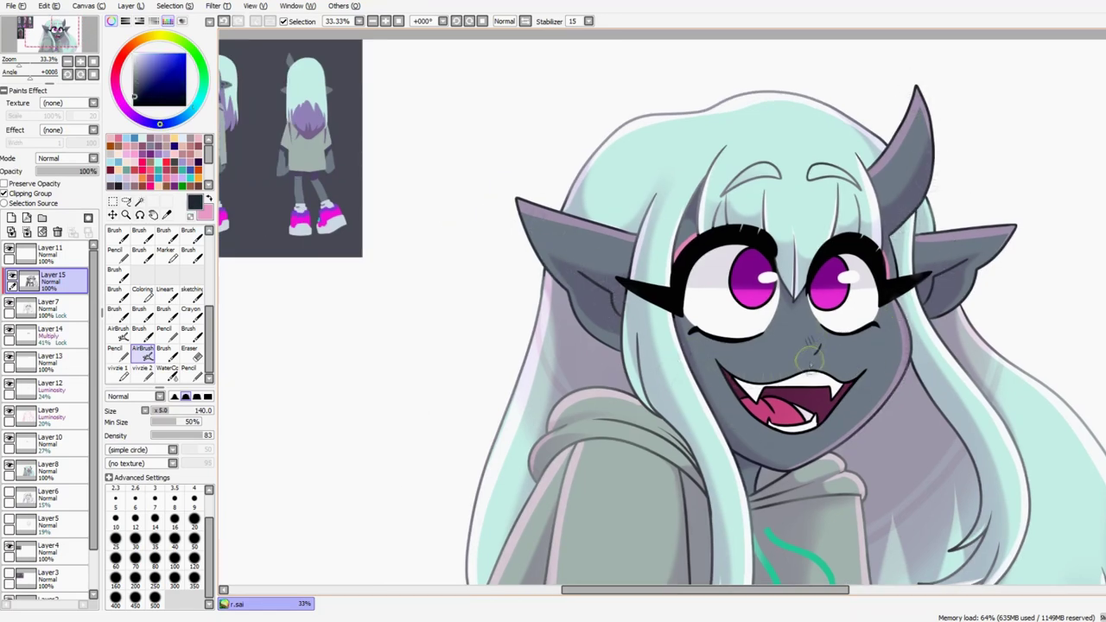
# - Touch up the line colour around both eyes' upper lashes with the size 40 pencil
pyautogui.keyDown('alt'); pyautogui.click(795, 237); pyautogui.keyUp('alt')
pyautogui.scroll(3, 661, 231)
pyautogui.press('n')
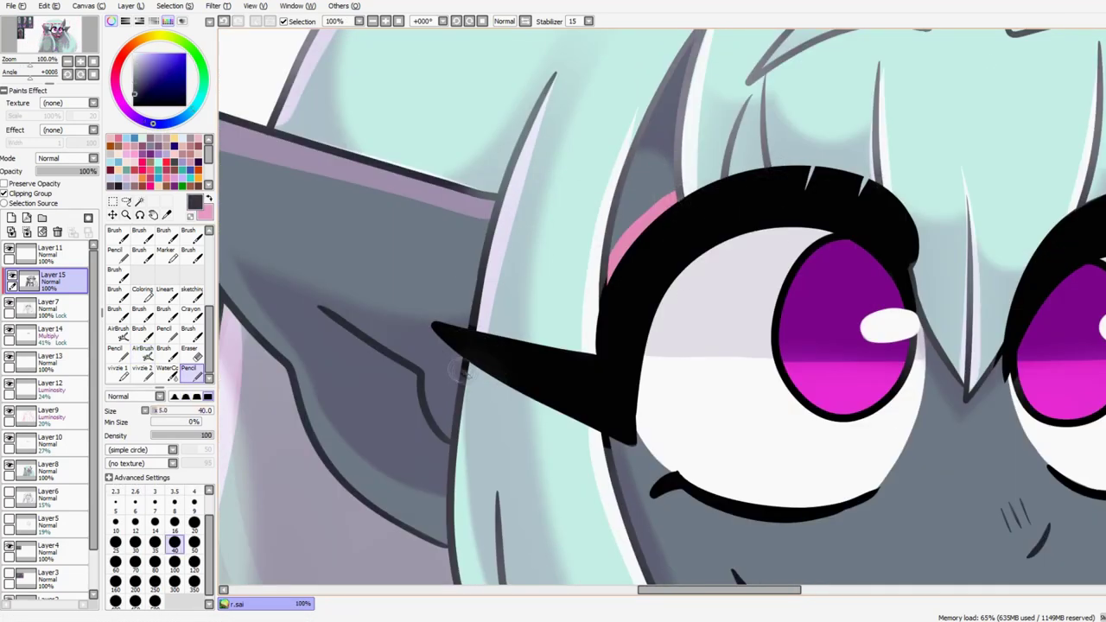
pyautogui.hscroll(5, 843, 192)
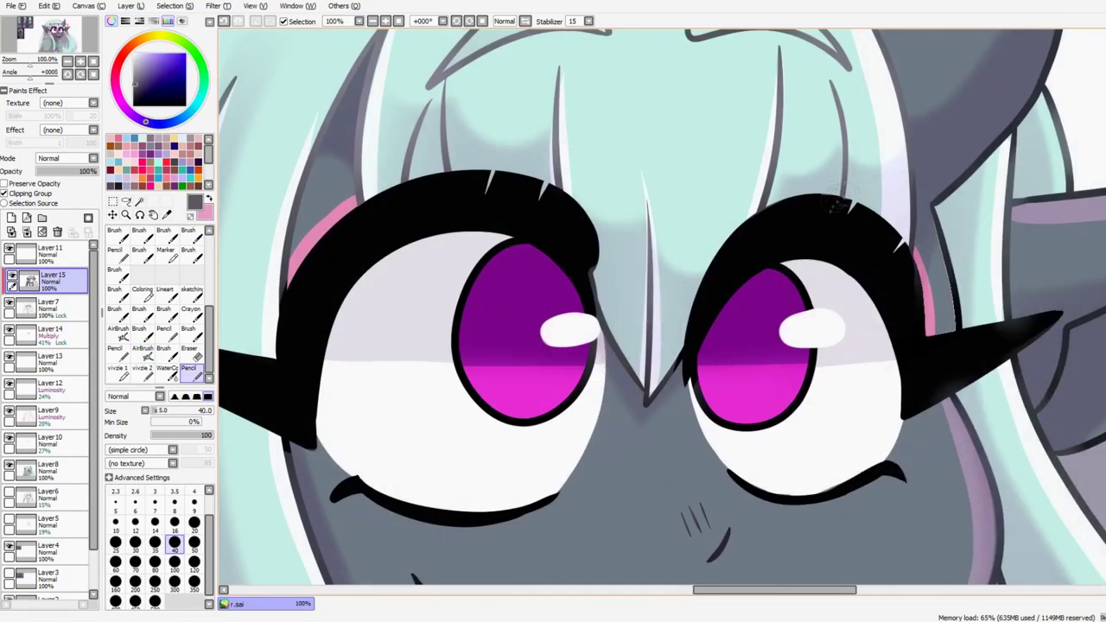
# - Recolour both iris outlines dark purple with the size 40 pencil and touch up the line beside the central bang
pyautogui.keyDown('alt'); pyautogui.click(713, 354); pyautogui.keyUp('alt')
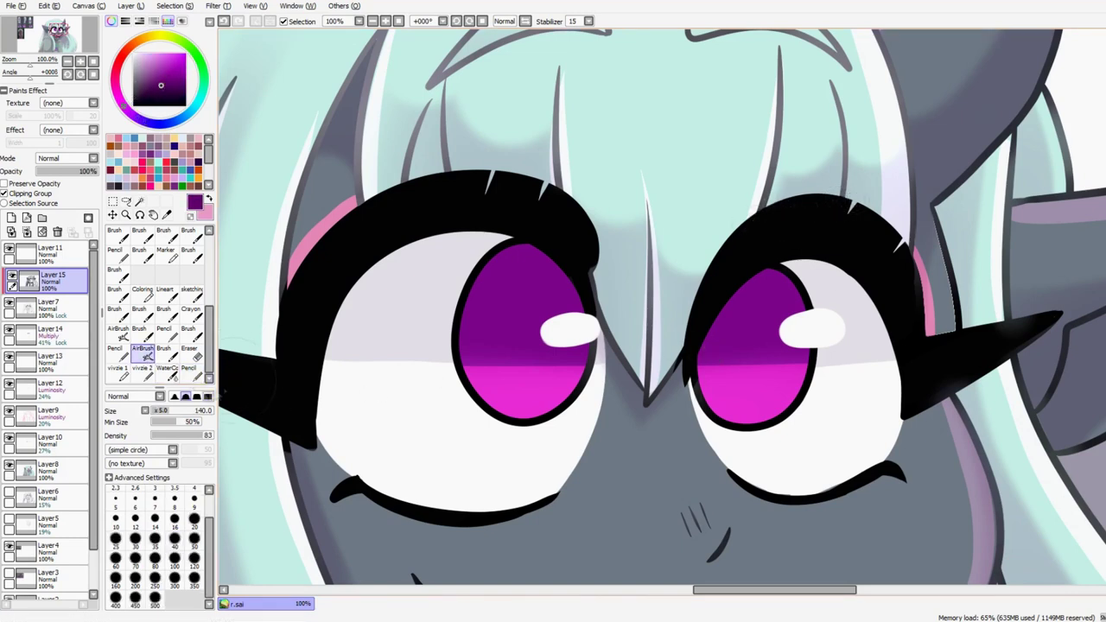
pyautogui.moveTo(467, 272); pyautogui.dragTo(473, 413)
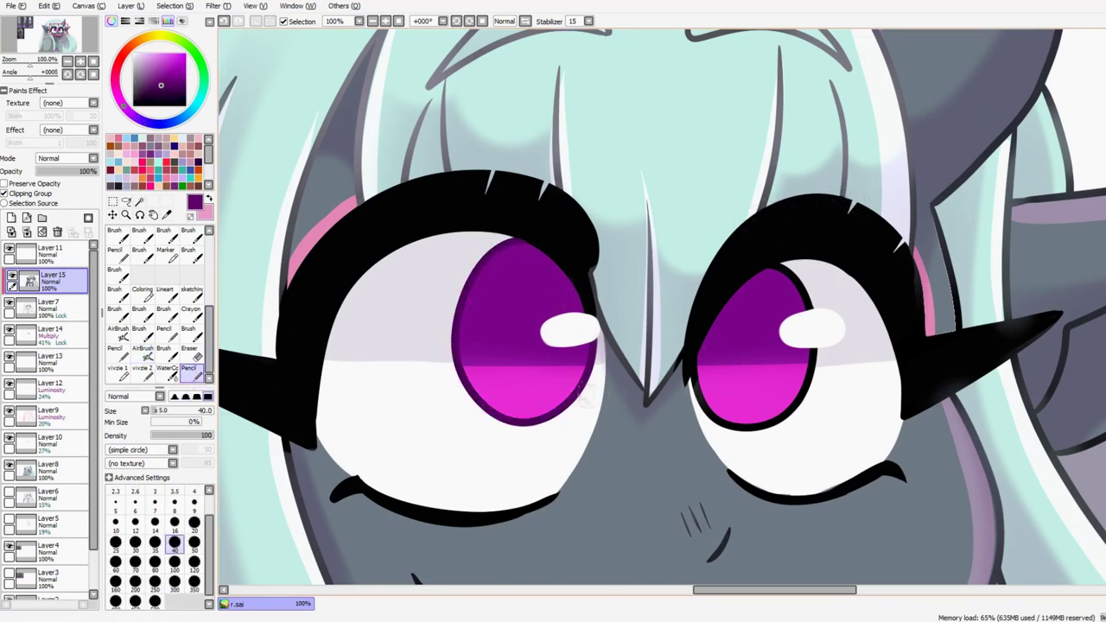
pyautogui.keyDown('alt'); pyautogui.click(812, 337); pyautogui.keyUp('alt')
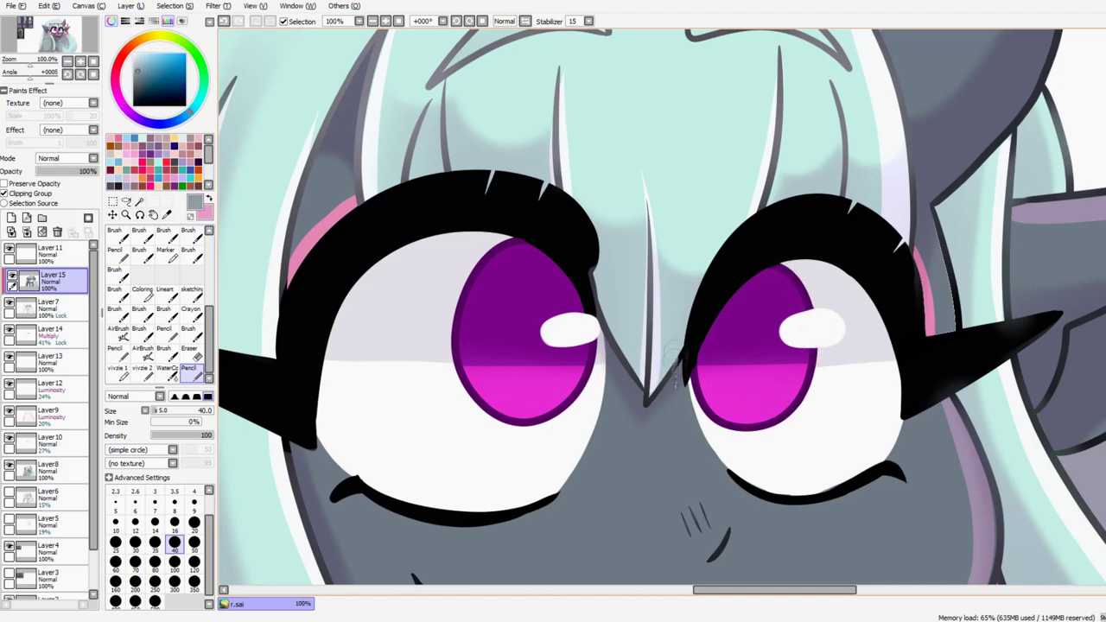
pyautogui.keyDown('alt'); pyautogui.click(677, 385); pyautogui.keyUp('alt')
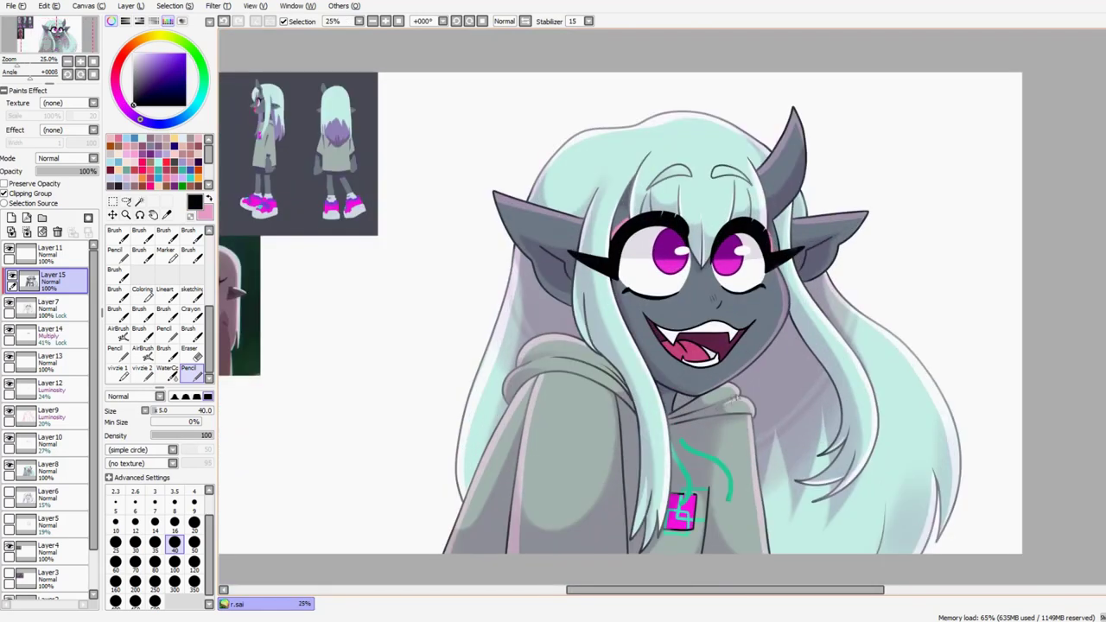
# - Tint the ear, hair, hoodie and mouth outlines with sampled nearby colours using the size 270 airbrush
pyautogui.click(143, 348)
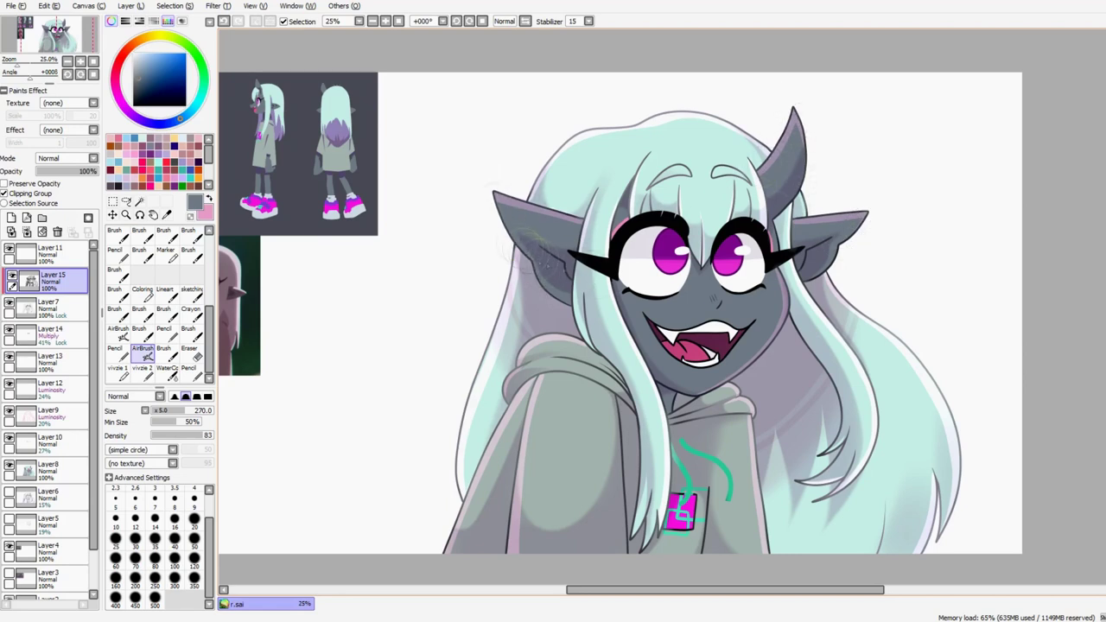
pyautogui.keyDown('alt'); pyautogui.click(851, 350); pyautogui.keyUp('alt')
pyautogui.keyDown('alt'); pyautogui.click(577, 304); pyautogui.keyUp('alt')
pyautogui.keyDown('alt'); pyautogui.click(458, 542); pyautogui.keyUp('alt')
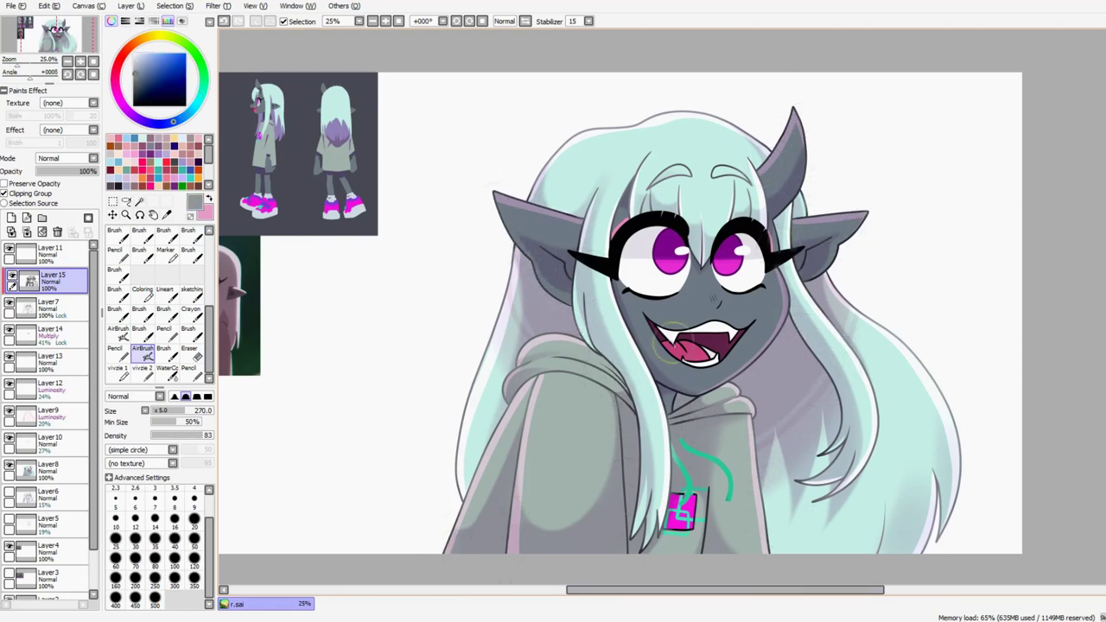
pyautogui.keyDown('alt'); pyautogui.click(727, 350); pyautogui.keyUp('alt')
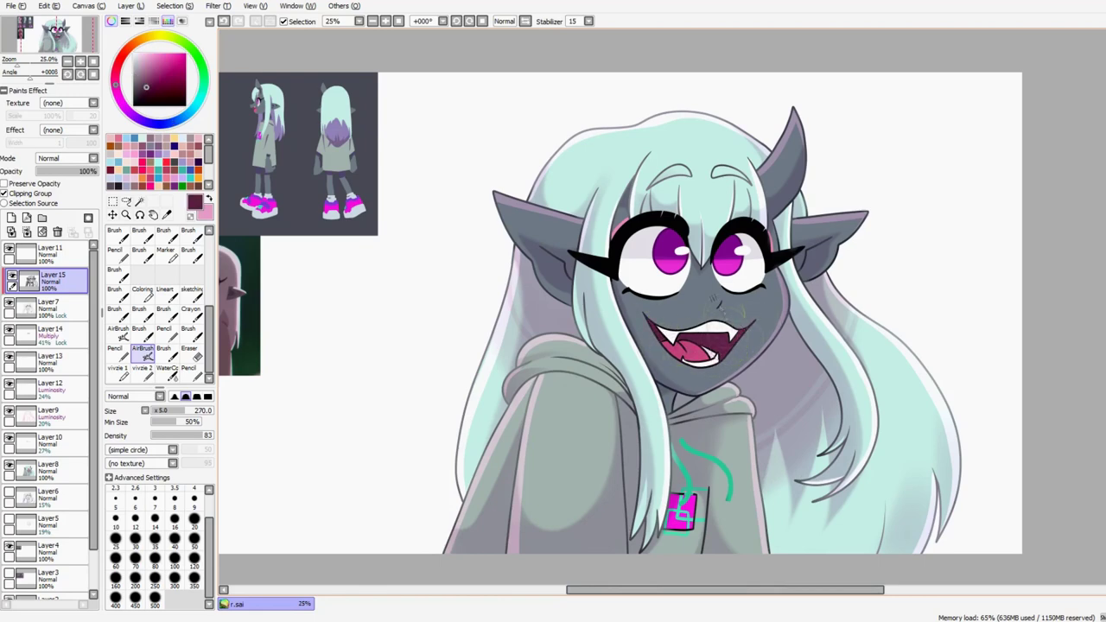
pyautogui.keyDown('alt'); pyautogui.click(702, 346); pyautogui.keyUp('alt')
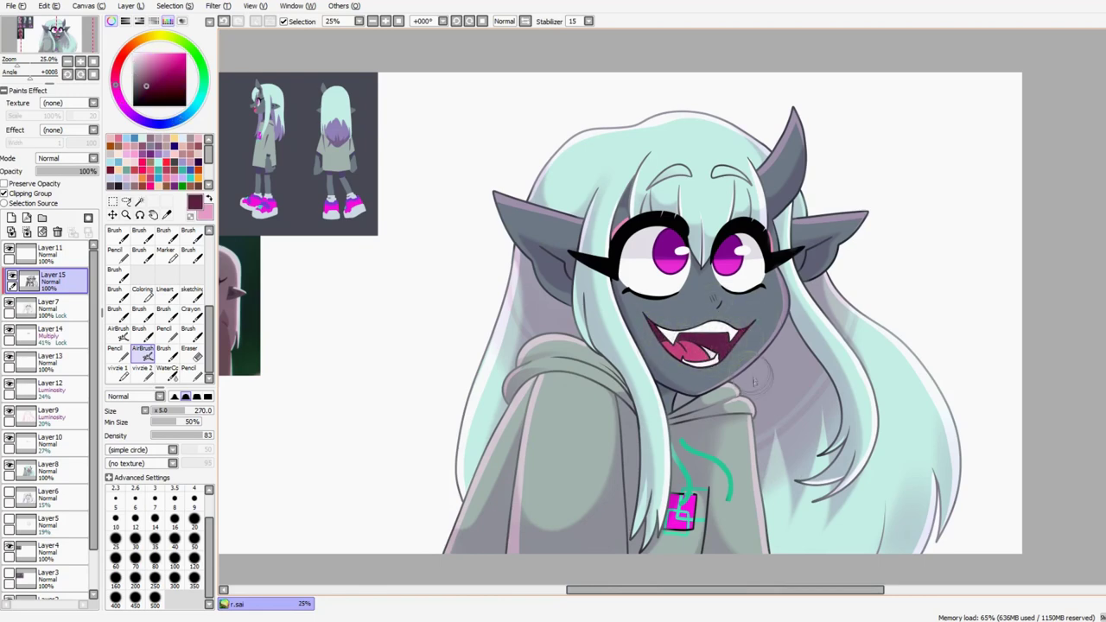
# - Fill the character's silhouette with magenta on a new Lumi & Shade layer, preserve its opacity, and lower the layer to 6%
pyautogui.click(12, 218)
pyautogui.press('w')
pyautogui.click(52, 279)
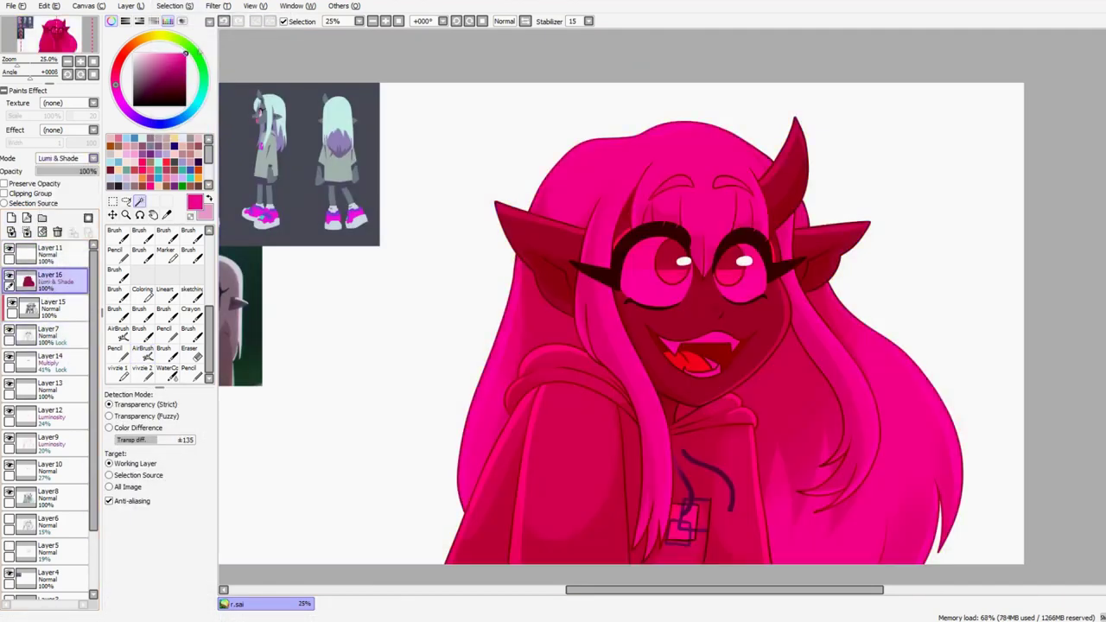
pyautogui.click(4, 184)
pyautogui.moveTo(86, 170); pyautogui.dragTo(38, 171)
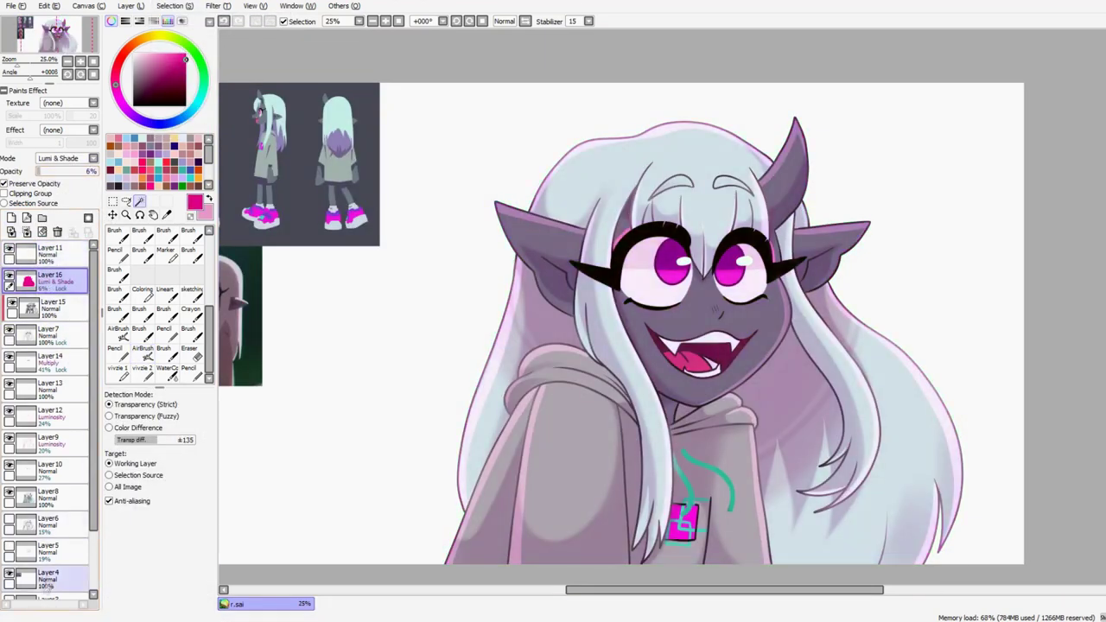
# - Crop the canvas around the character and fill a new layer behind it with magenta
pyautogui.hotkey('ctrl', 'v')
pyautogui.hotkey('ctrl', 't')
pyautogui.scroll(-1, 971, 544)
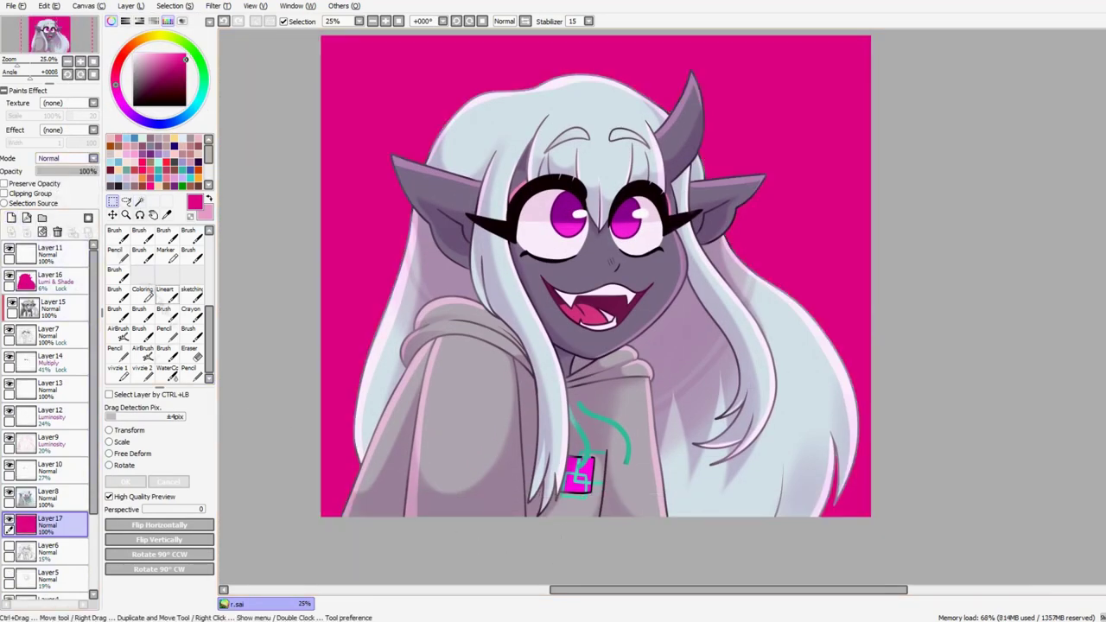
# - Add a dark maroon drop shadow of the character's silhouette on a Multiply layer, offset it slightly, and set it to 18% opacity
pyautogui.click(11, 218)
pyautogui.click(52, 278)
pyautogui.click(346, 61)
pyautogui.hotkey('ctrl', 'i')
pyautogui.click(12, 218)
pyautogui.click(113, 200)
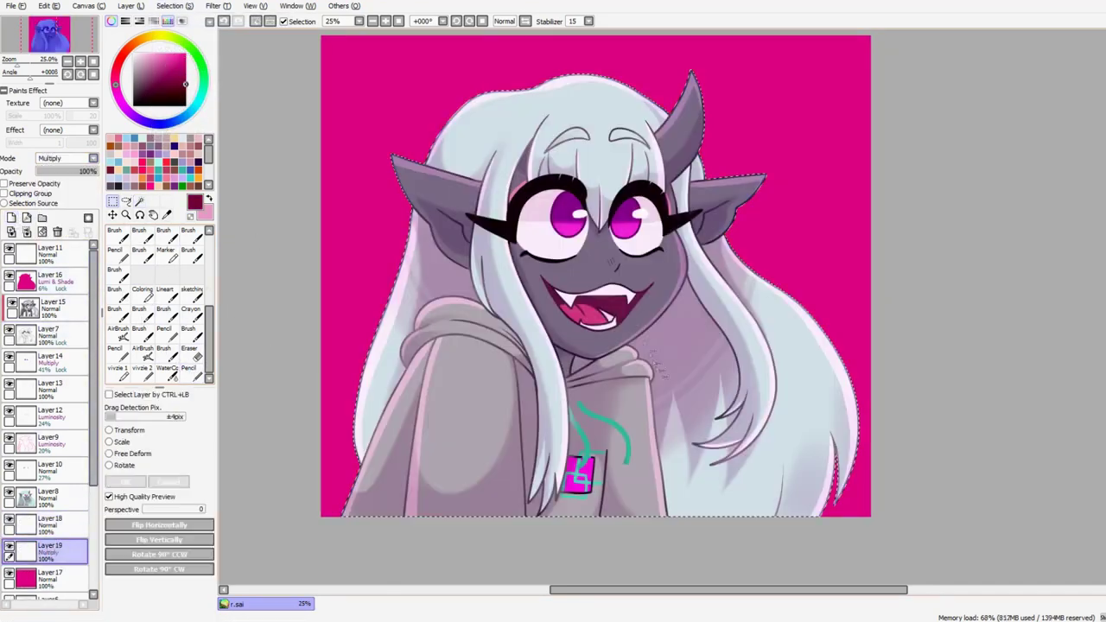
pyautogui.hotkey('ctrl', 't')
pyautogui.moveTo(652, 368)
pyautogui.mouseDown()
pyautogui.moveTo(672, 368)
pyautogui.moveTo(651, 369)
pyautogui.mouseUp()
pyautogui.click(125, 481)
pyautogui.press('w')
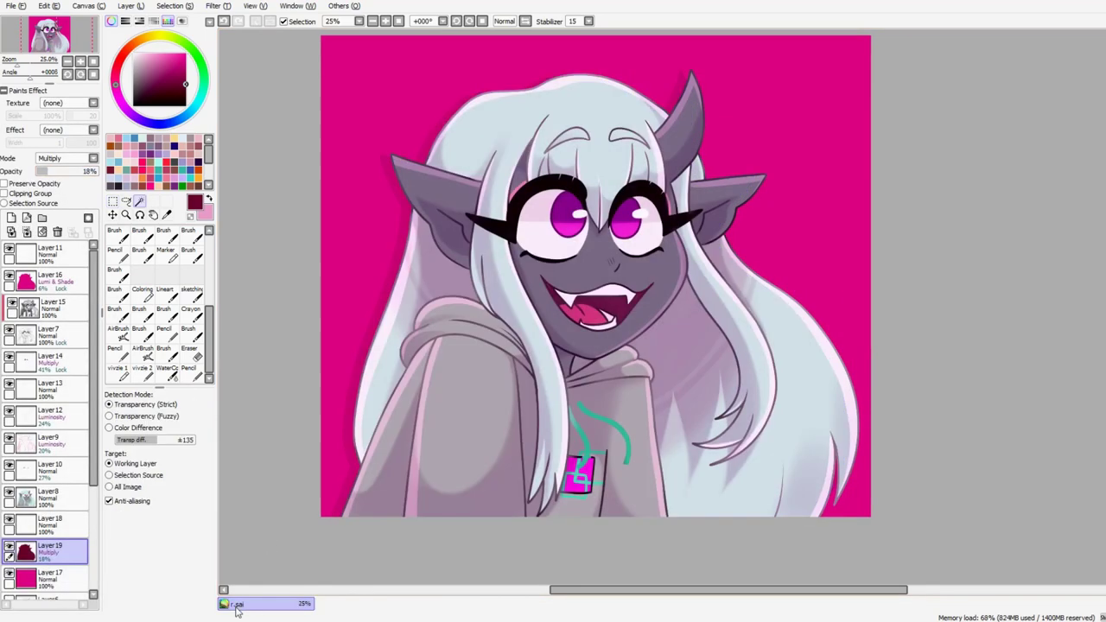
# - Frame the background with a lighter pink border outside an inset rectangle, using a reduced-opacity Luminosity layer
pyautogui.scroll(-4, 94, 160)
pyautogui.press('v')
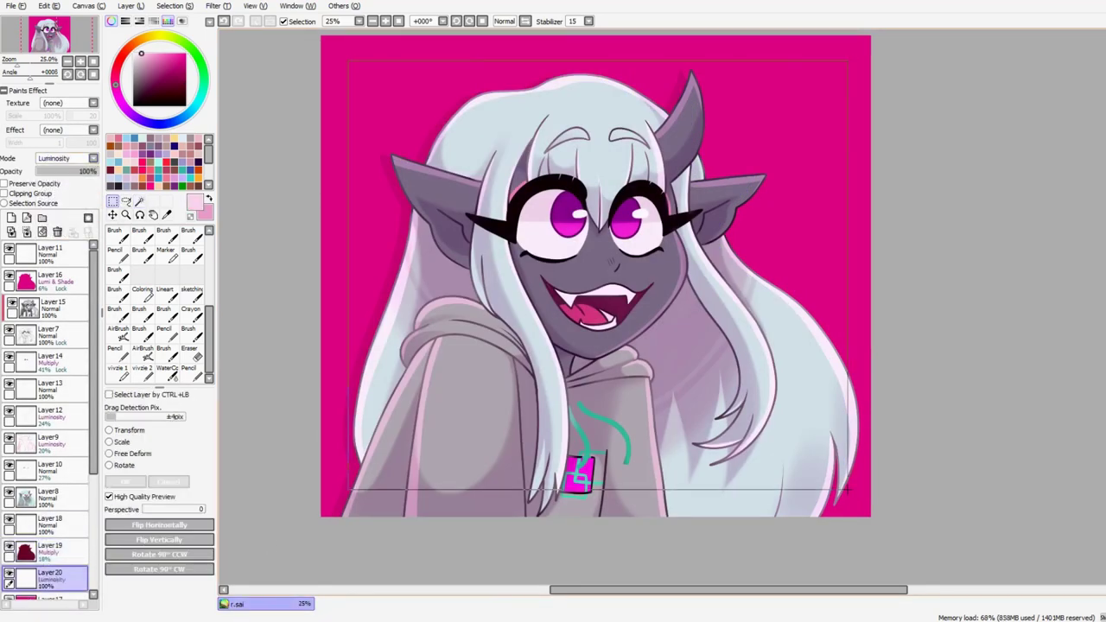
pyautogui.click(169, 5)
pyautogui.click(185, 37)
pyautogui.moveTo(69, 171); pyautogui.dragTo(45, 175)
pyautogui.click(56, 206)
# - Paint diagonal yellow light streaks across the background on a Luminosity layer with the size 195 pencil
pyautogui.press('n')
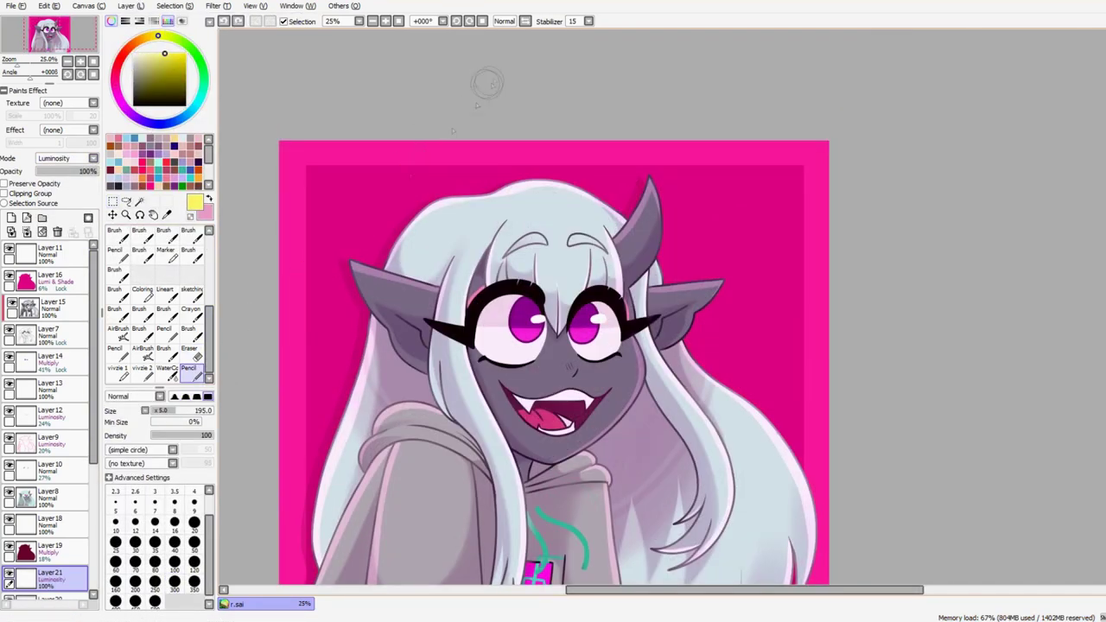
pyautogui.scroll(-3, 487, 125)
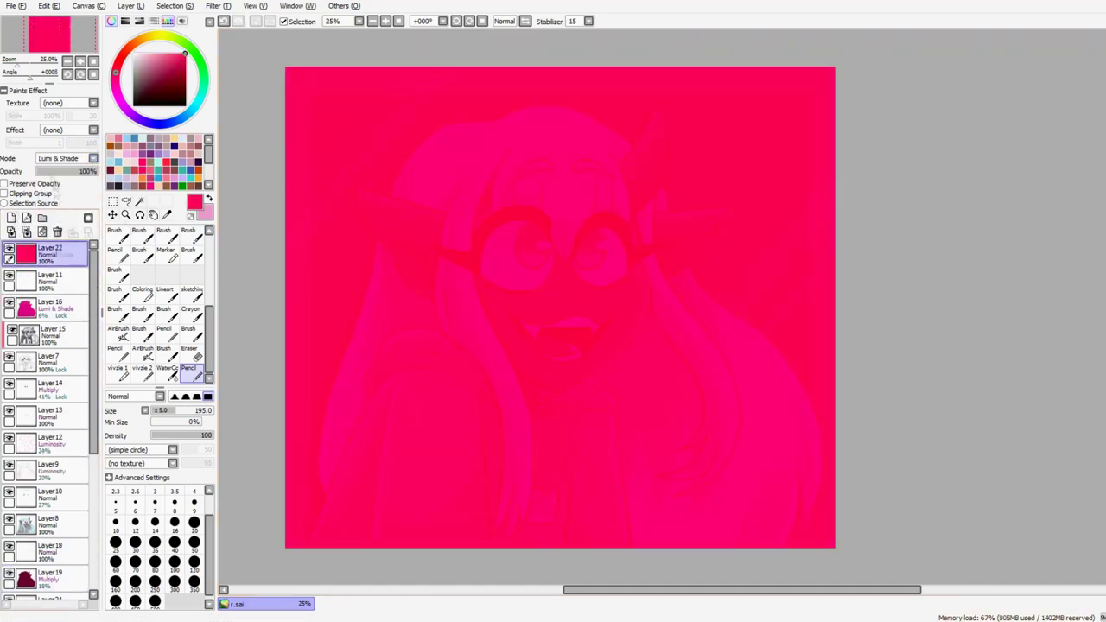
# - Soften the pinkish-red Lumi & Shade overlay and reduce the magenta background layer's opacity to about 72%
pyautogui.click(49, 575)
pyautogui.scroll(-3, 50, 432)
pyautogui.click(49, 511)
pyautogui.moveTo(80, 171); pyautogui.dragTo(109, 176)
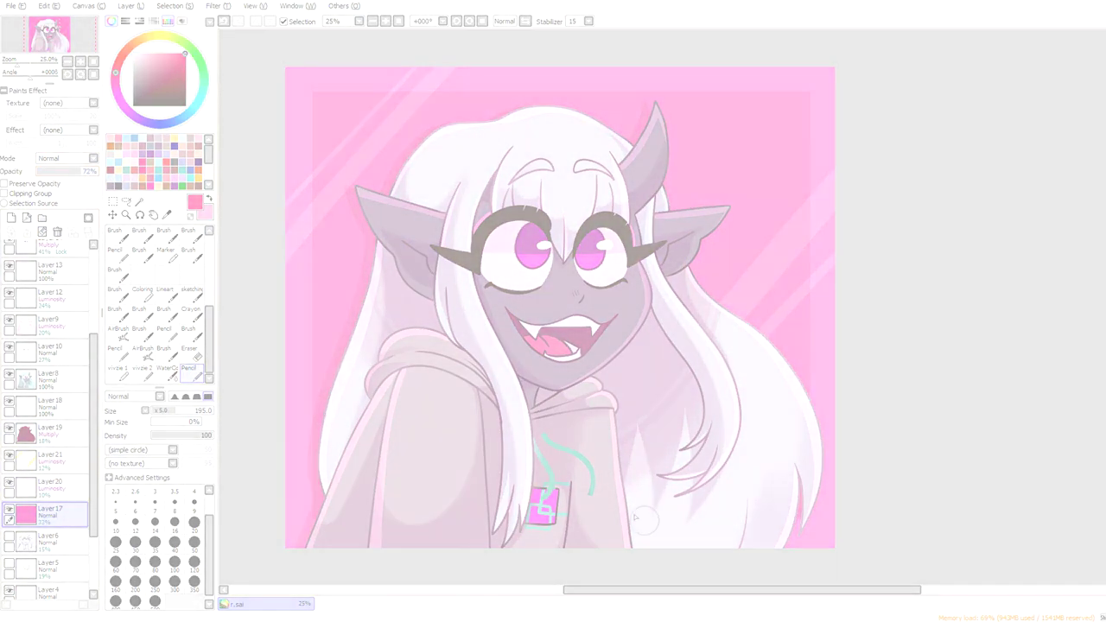